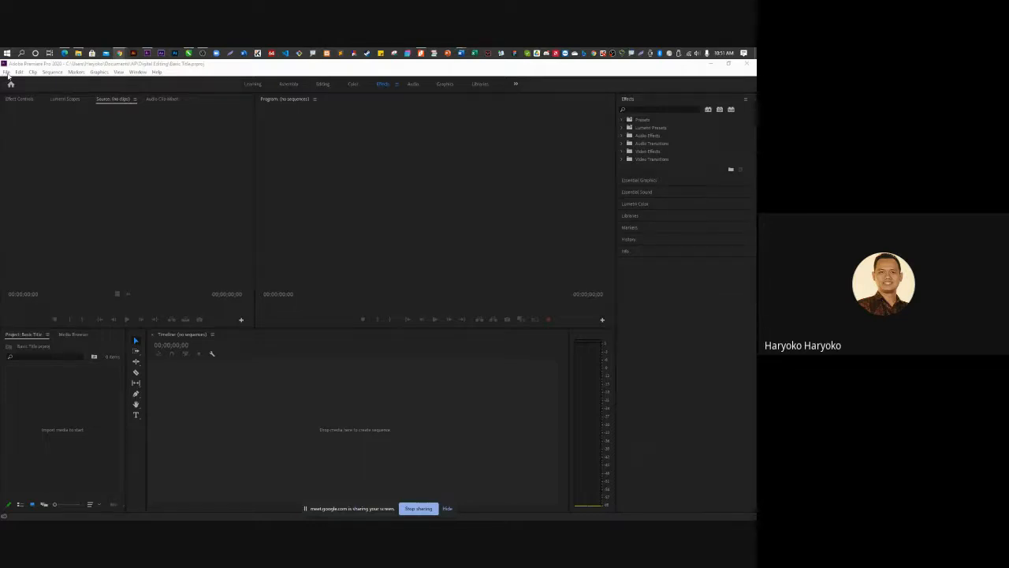
pyautogui.click(7, 71)
pyautogui.moveTo(85, 82)
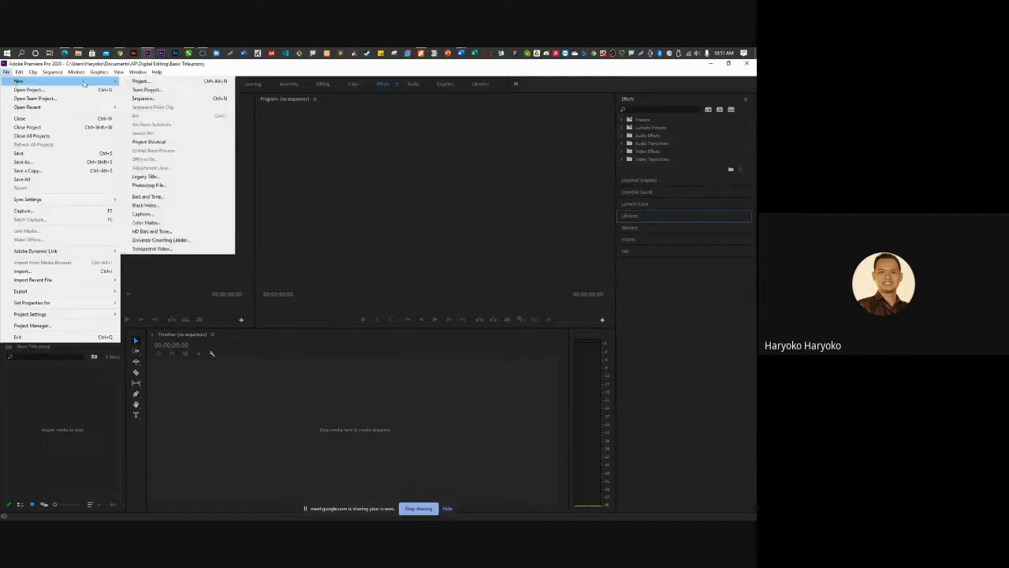
pyautogui.click(135, 82)
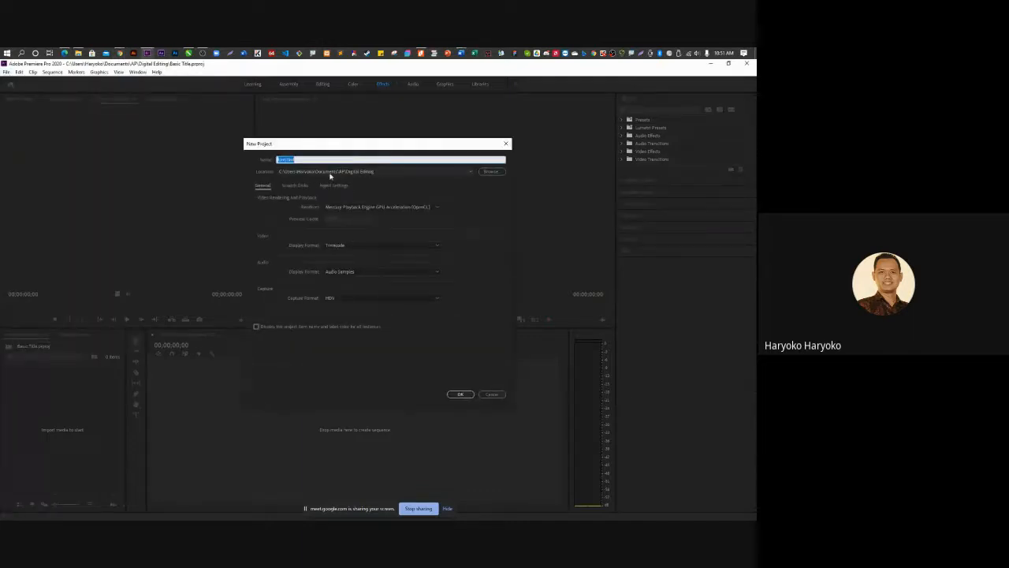
pyautogui.write('Basic Title')
pyautogui.click(491, 393)
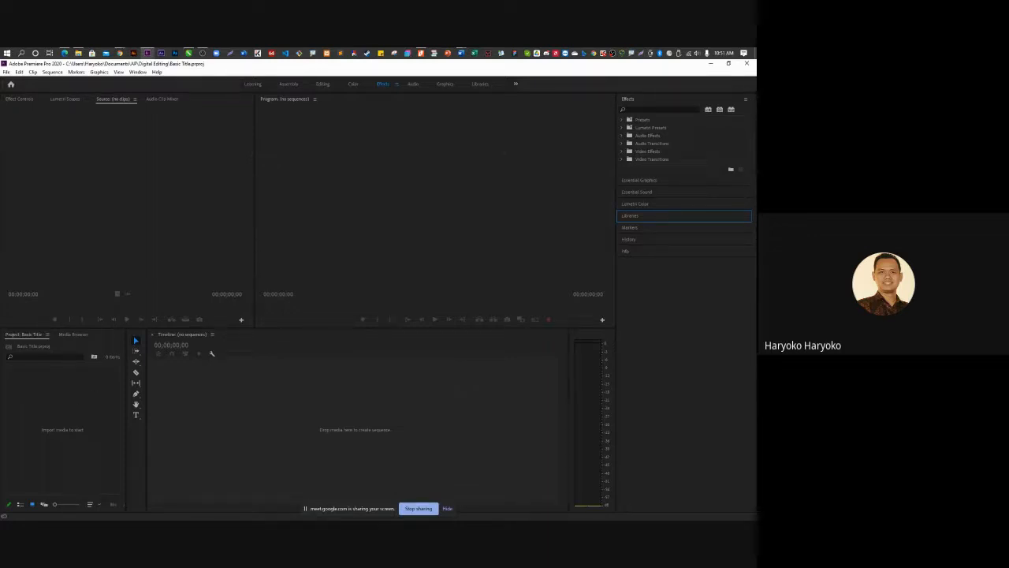
# Switch to the browser and download the video of the reporter holding a microphone from the Pexels reporter results.
pyautogui.hotkey('alt', 'Tab')
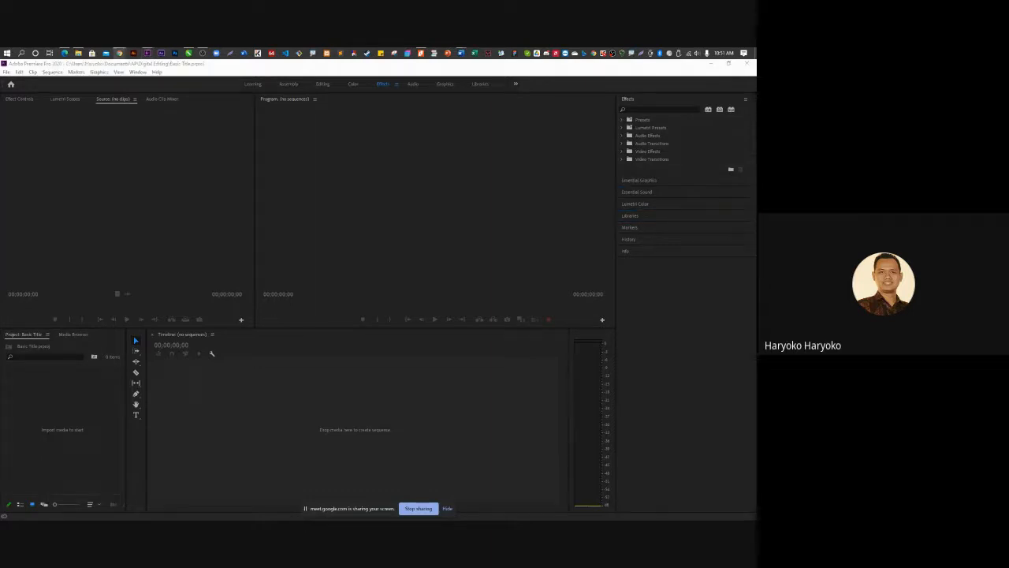
pyautogui.doubleClick(431, 220)
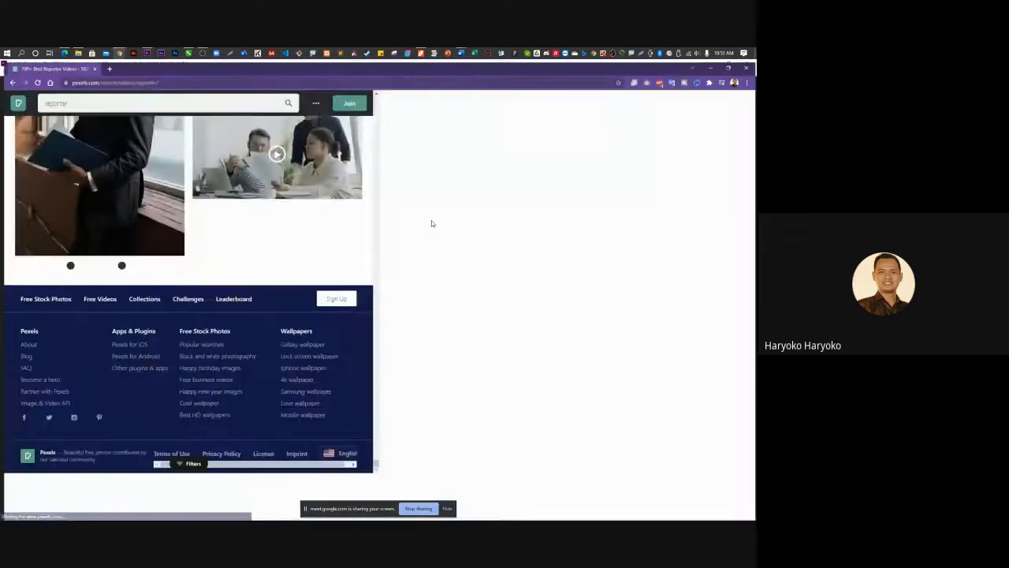
pyautogui.scroll(15, 378, 343)
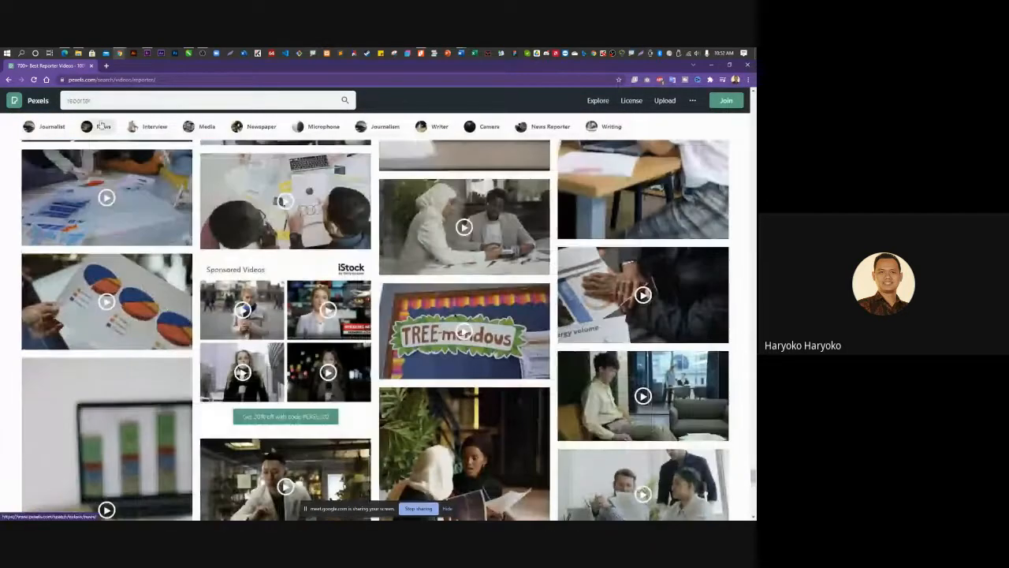
pyautogui.scroll(20, 331, 350)
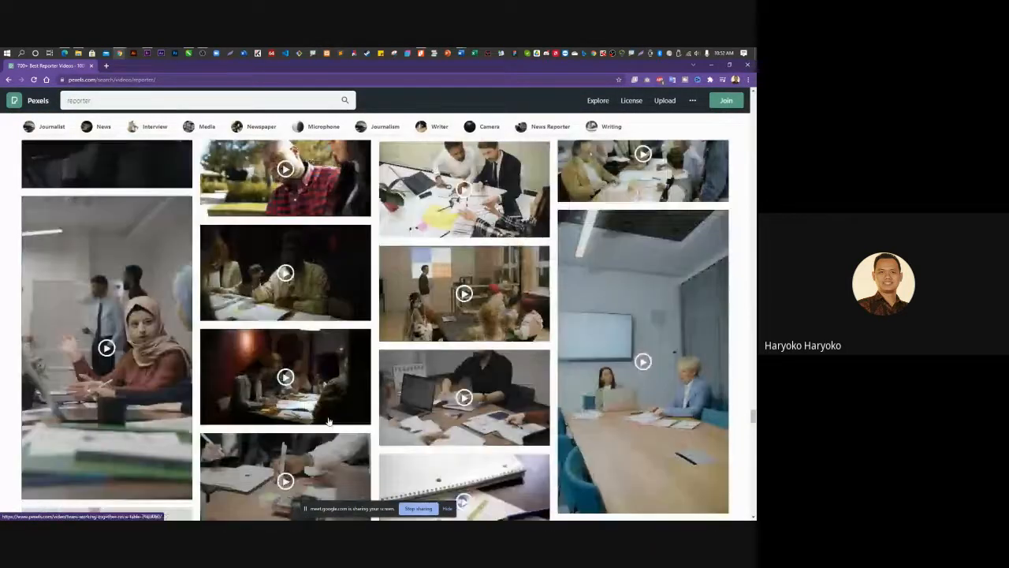
pyautogui.scroll(-9, 328, 418)
pyautogui.scroll(20, 485, 406)
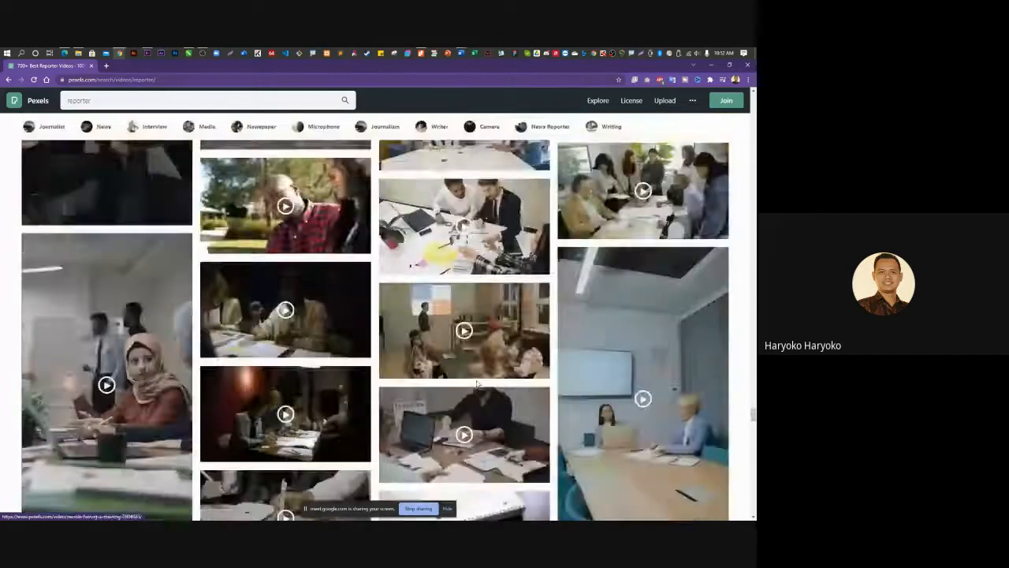
pyautogui.scroll(20, 465, 387)
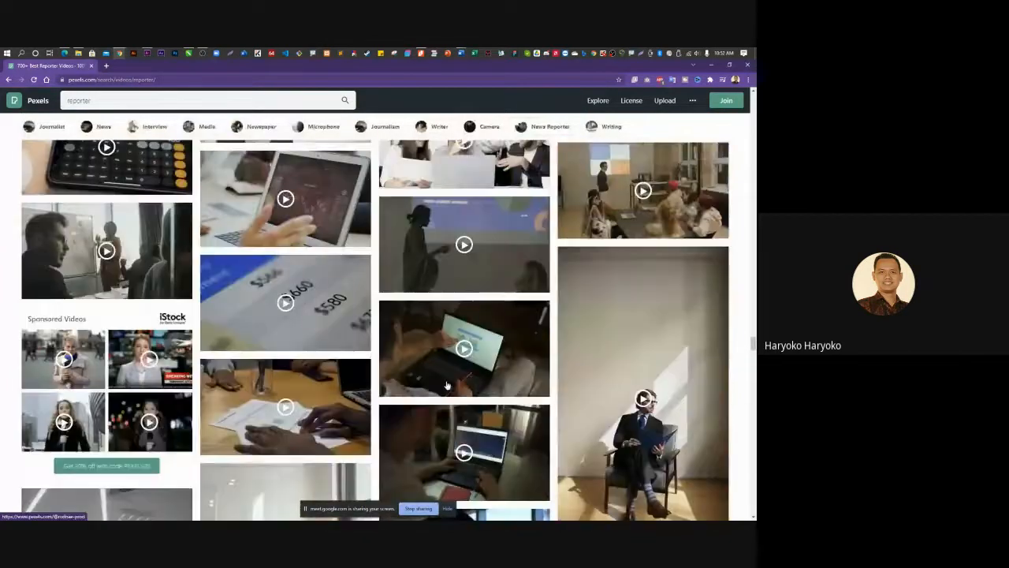
pyautogui.scroll(20, 446, 384)
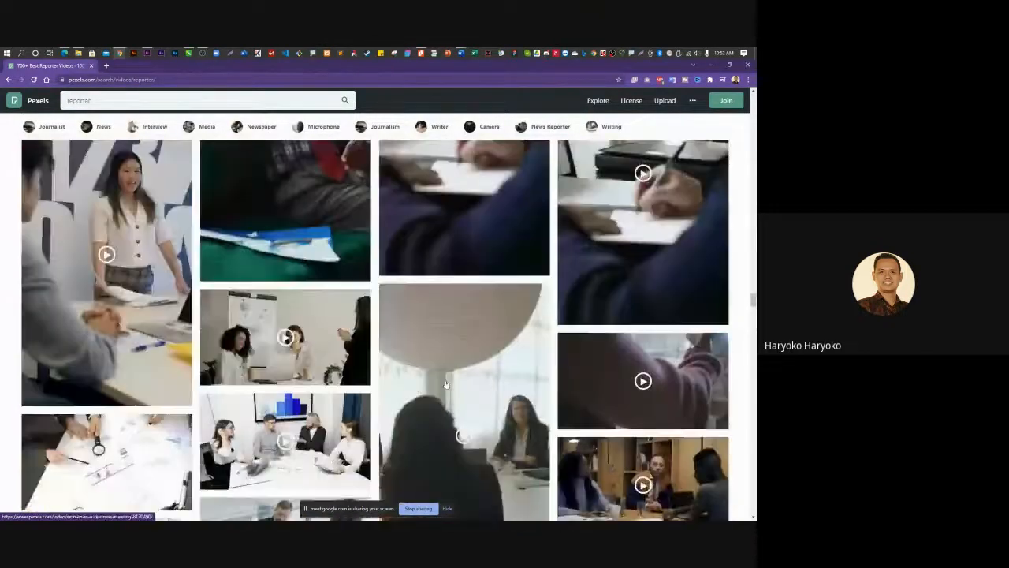
pyautogui.scroll(20, 446, 384)
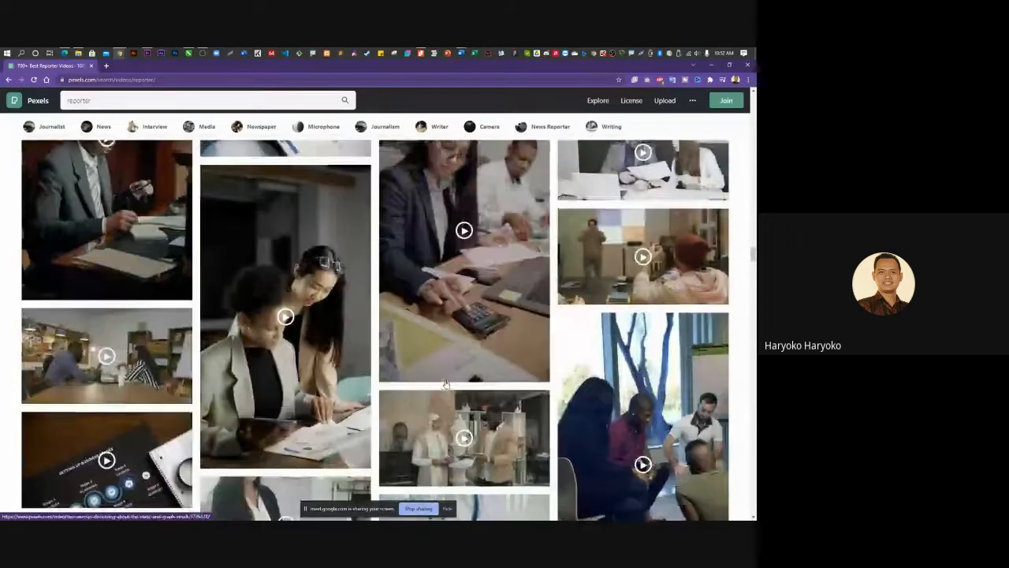
pyautogui.scroll(15, 447, 384)
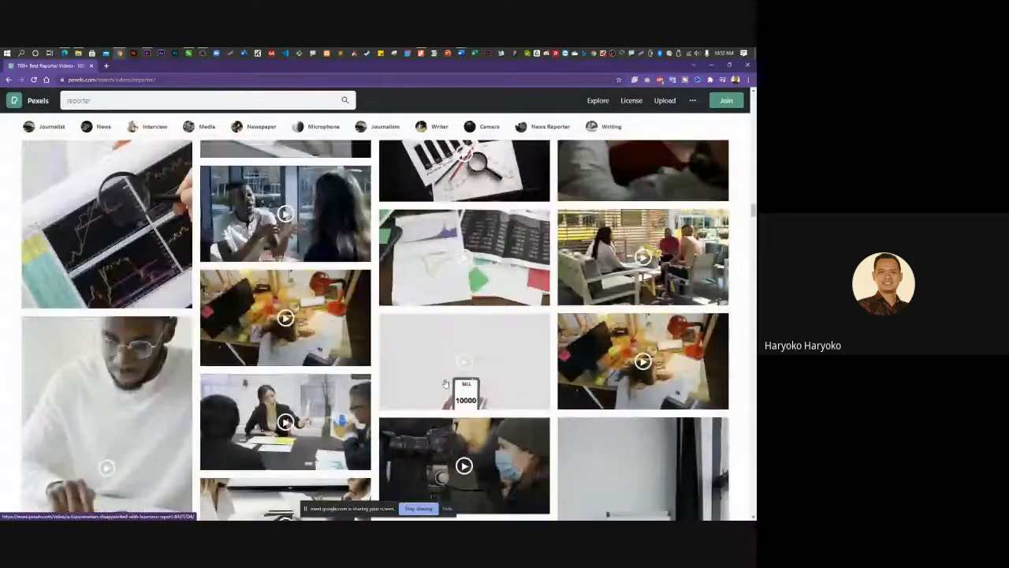
pyautogui.scroll(15, 753, 199)
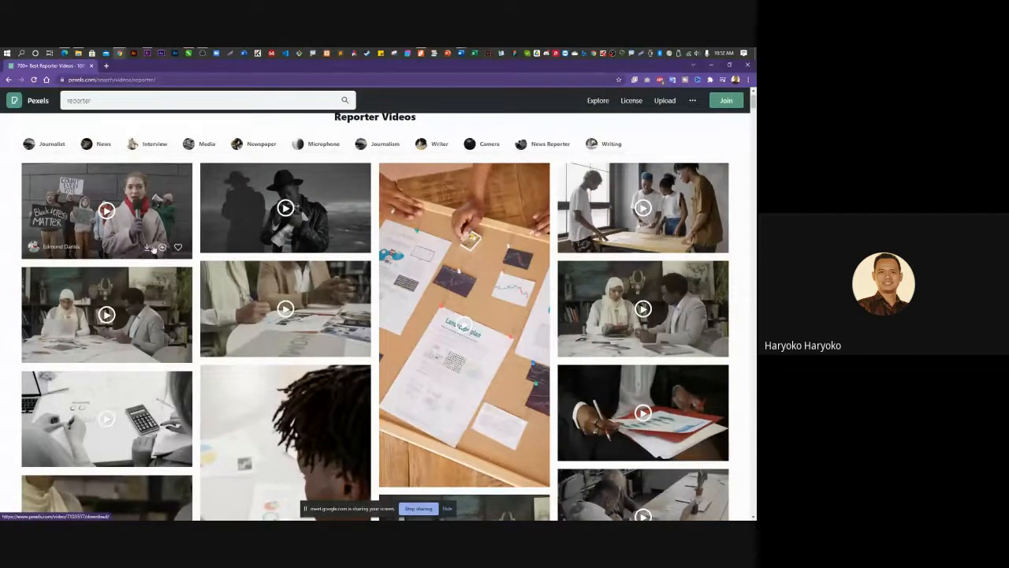
pyautogui.click(156, 248)
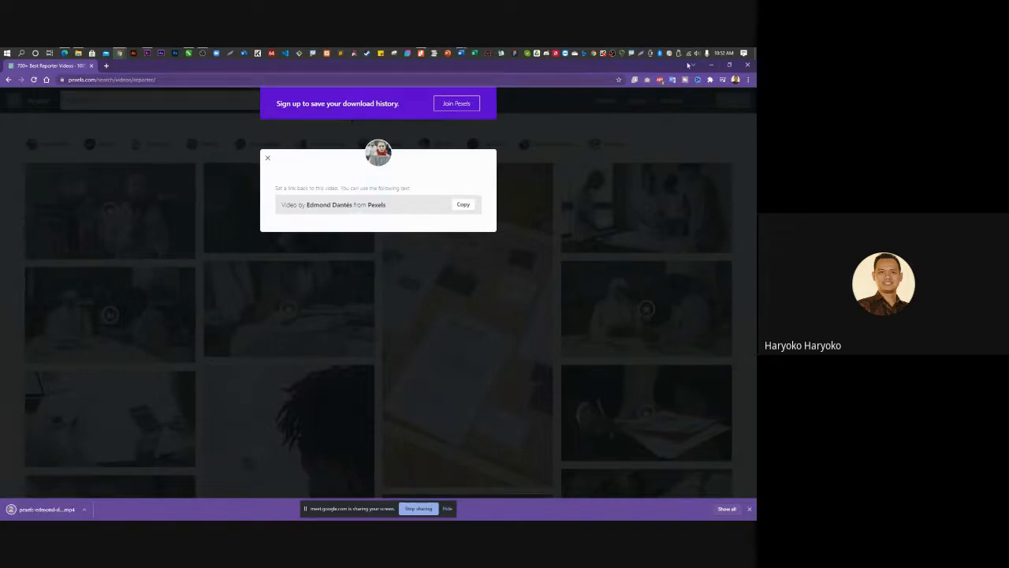
# Switch back to Premiere Pro and import the downloaded Pexels reporter MP4, the copy without the (1) suffix, from the Downloads folder.
pyautogui.click(148, 52)
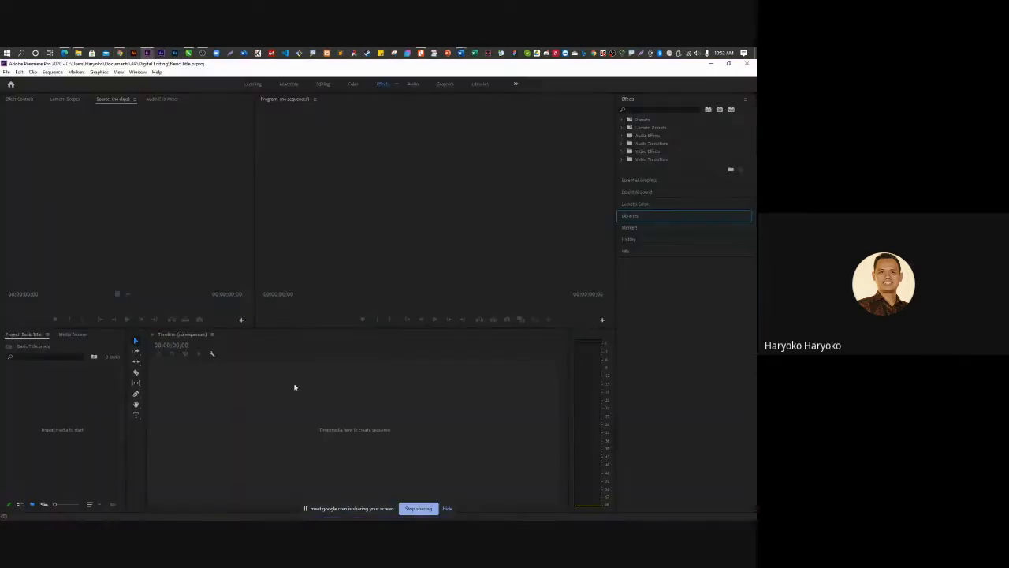
pyautogui.doubleClick(69, 417)
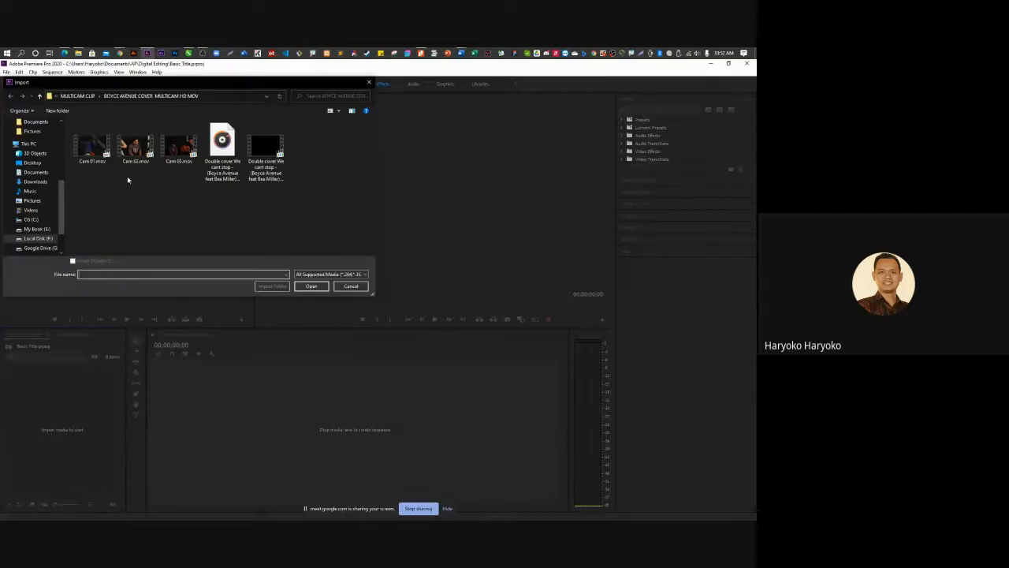
pyautogui.scroll(4, 40, 157)
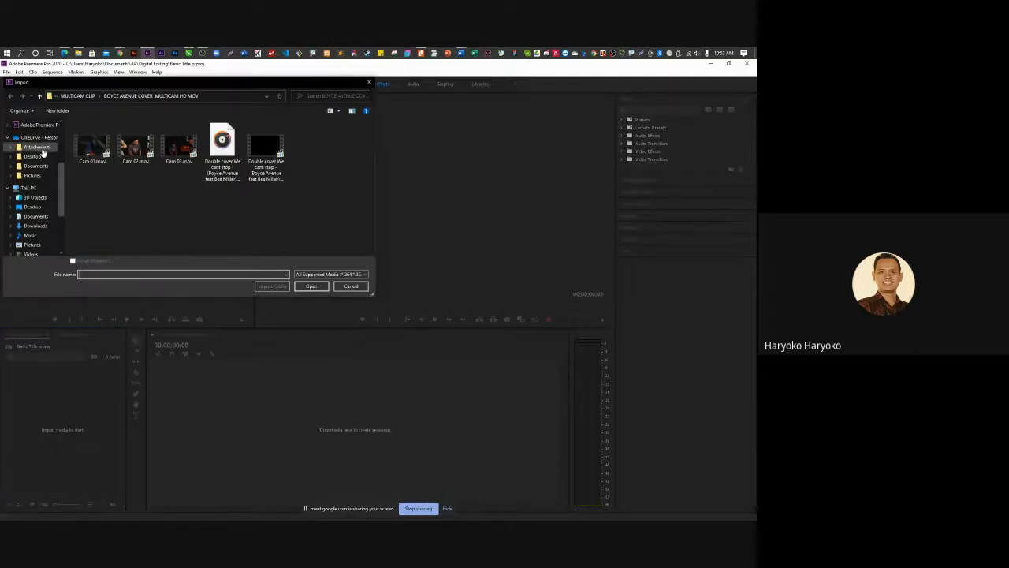
pyautogui.scroll(4, 43, 150)
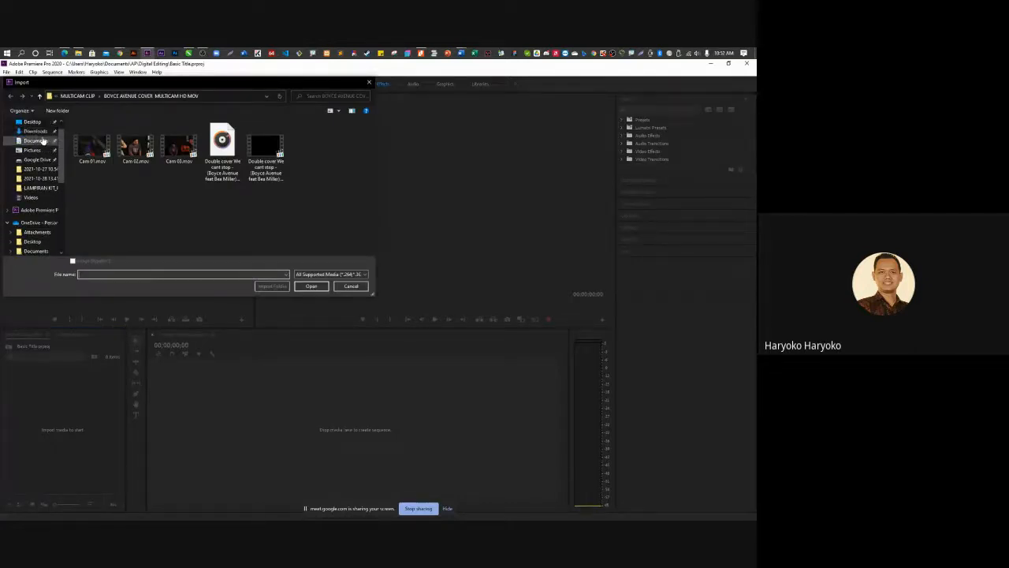
pyautogui.click(43, 133)
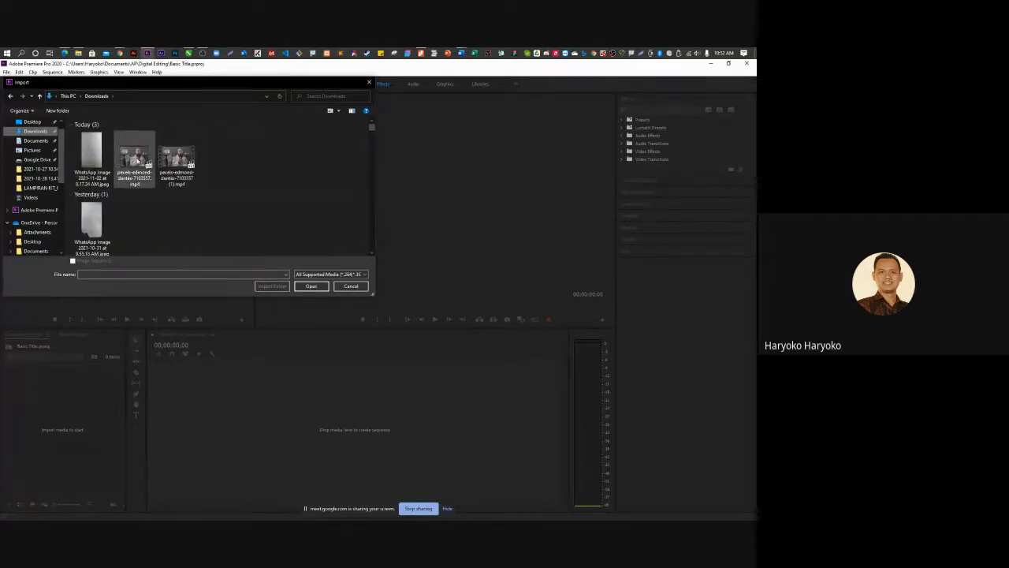
pyautogui.doubleClick(136, 157)
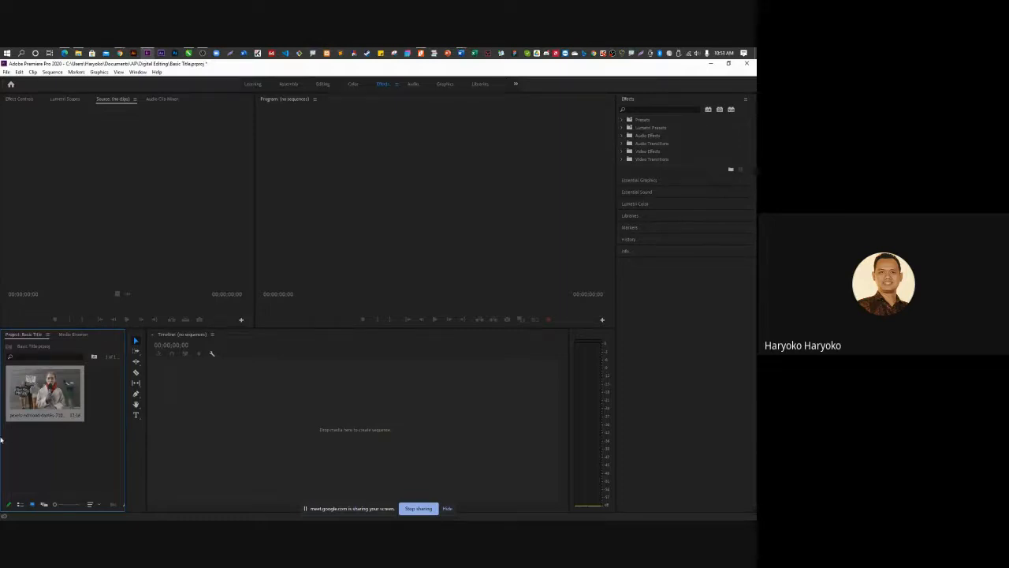
pyautogui.hotkey('alt', 'Tab')
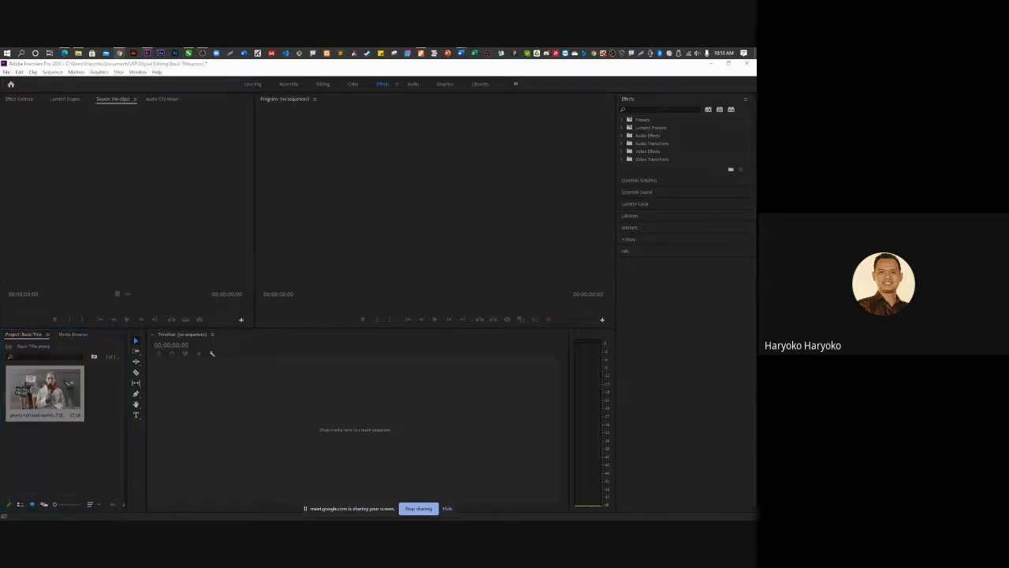
pyautogui.hotkey('alt', 'Tab')
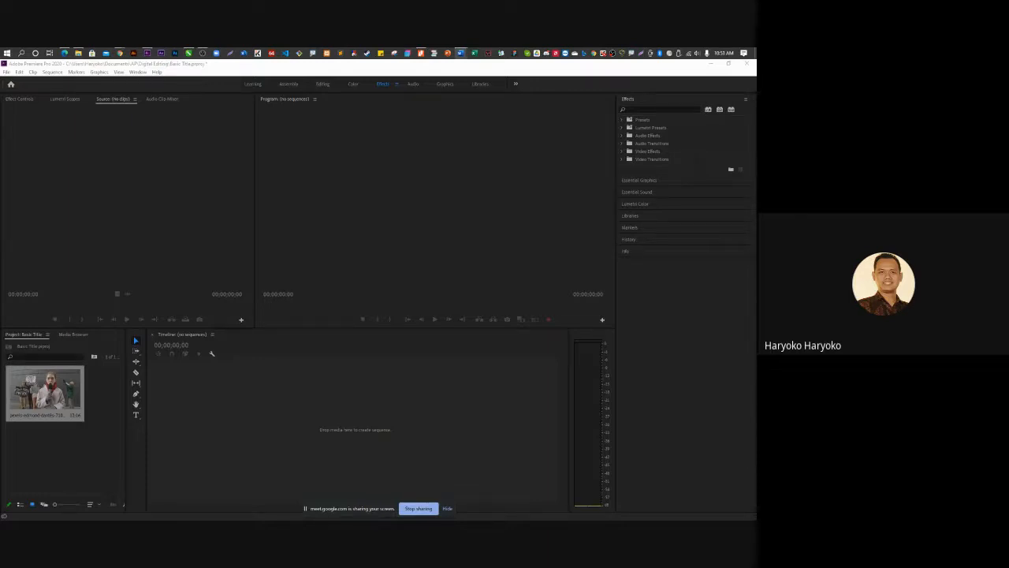
# Place the imported reporter clip in the empty timeline to create a sequence from it.
pyautogui.click(89, 422)
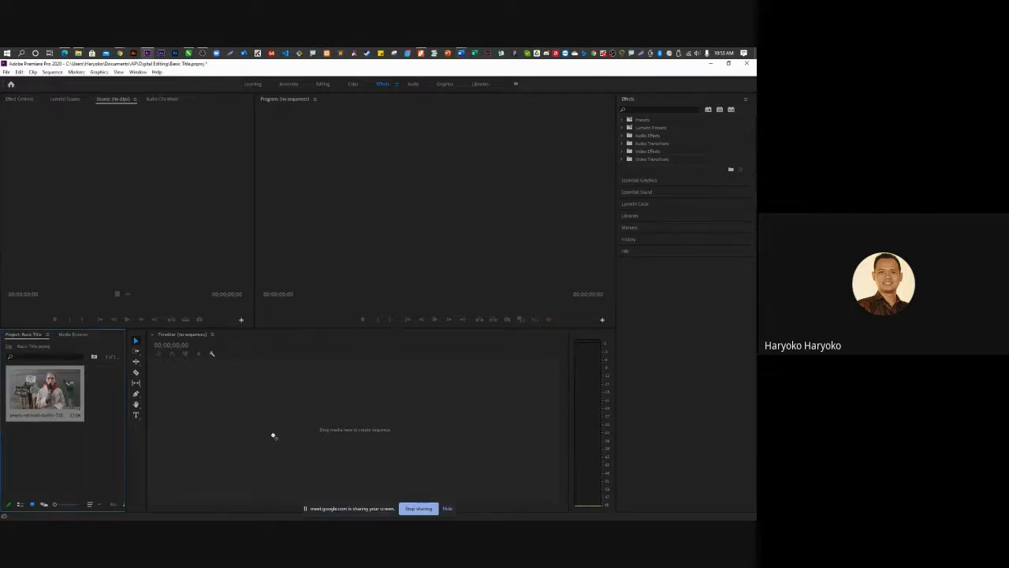
pyautogui.moveTo(274, 437); pyautogui.dragTo(273, 437)
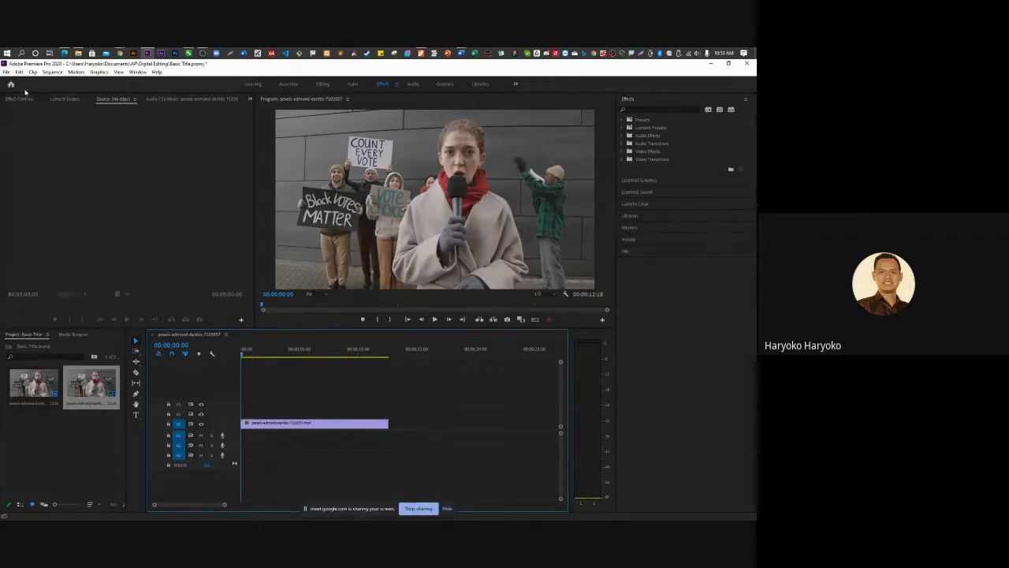
# Create a new legacy title named Still Title, keeping the 3840 x 2160, 25.00 fps video settings.
pyautogui.click(7, 72)
pyautogui.moveTo(68, 84)
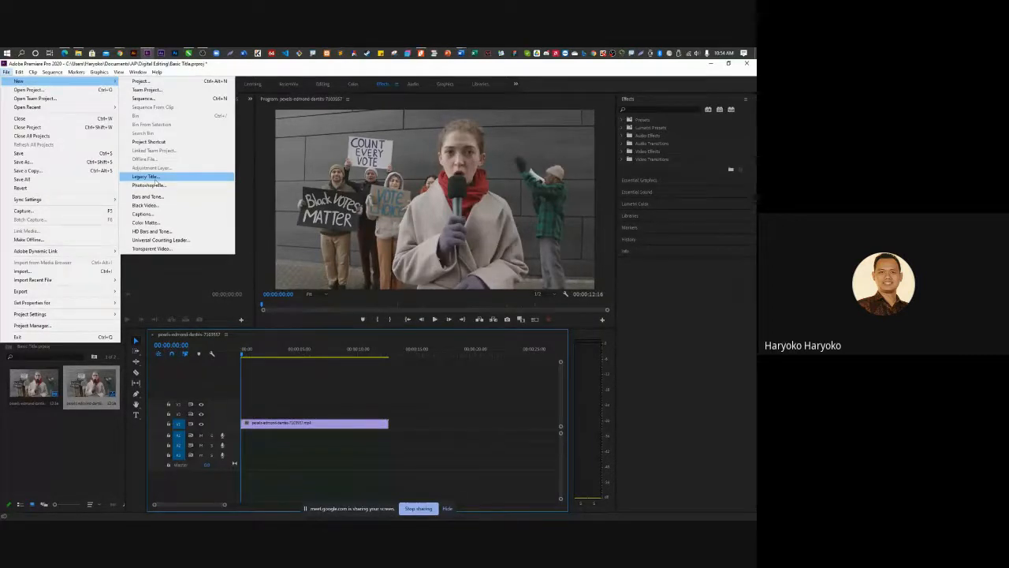
pyautogui.click(146, 176)
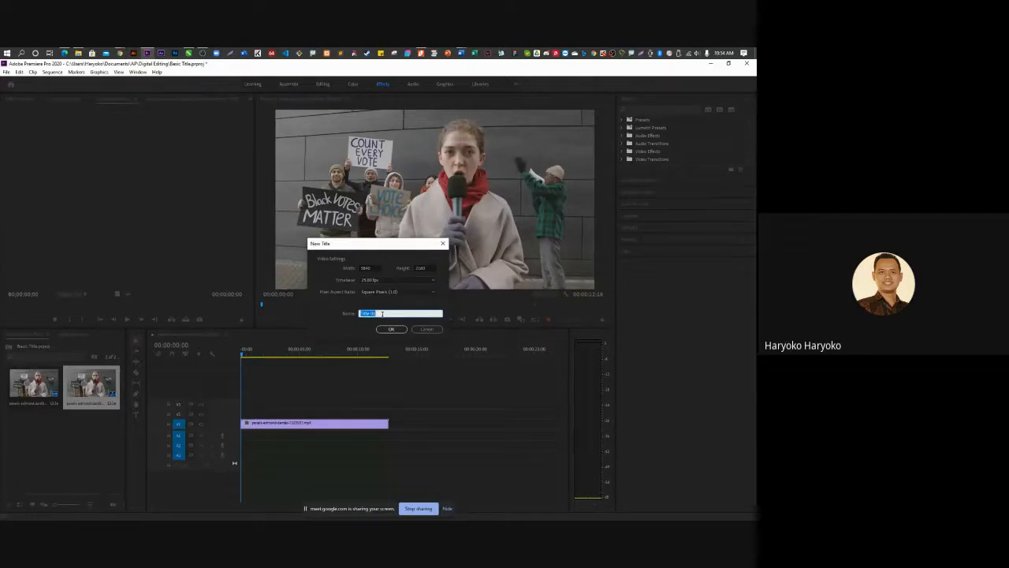
pyautogui.write('Still Ti')
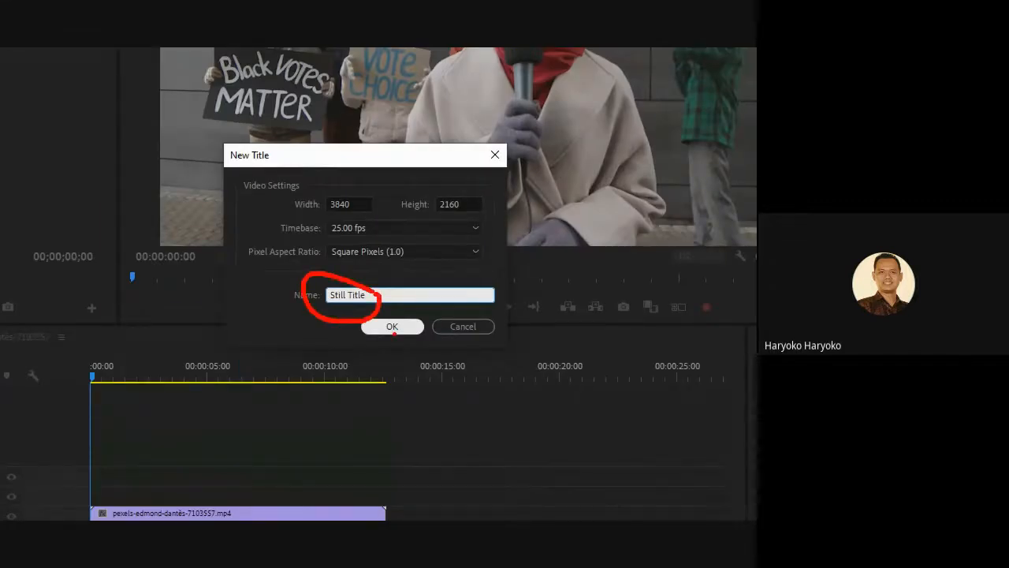
pyautogui.click(393, 330)
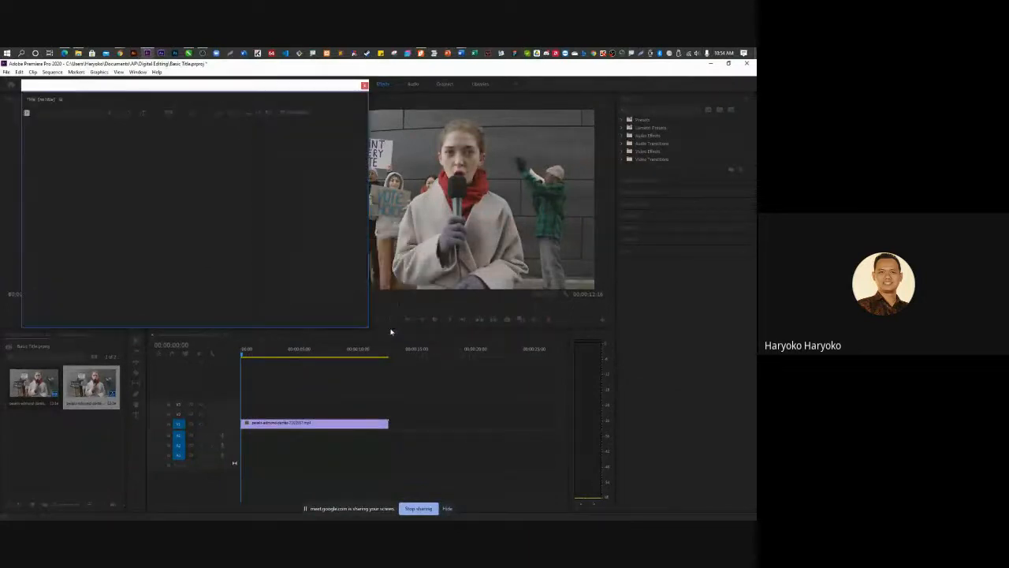
# Reposition the title editor window and widen it along with its canvas area.
pyautogui.moveTo(300, 106); pyautogui.dragTo(373, 114)
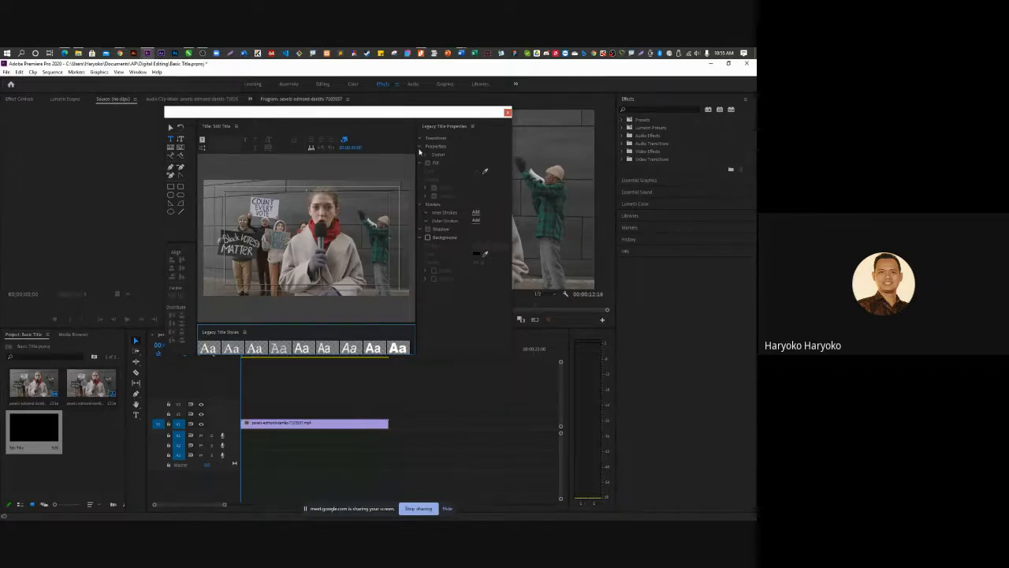
pyautogui.moveTo(419, 153); pyautogui.dragTo(446, 149)
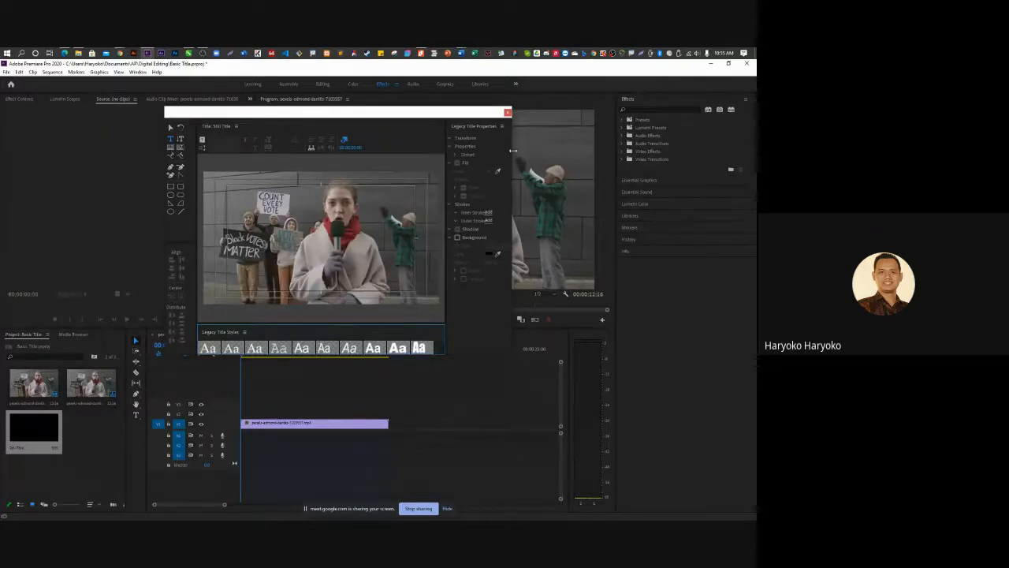
pyautogui.moveTo(511, 148); pyautogui.dragTo(551, 148)
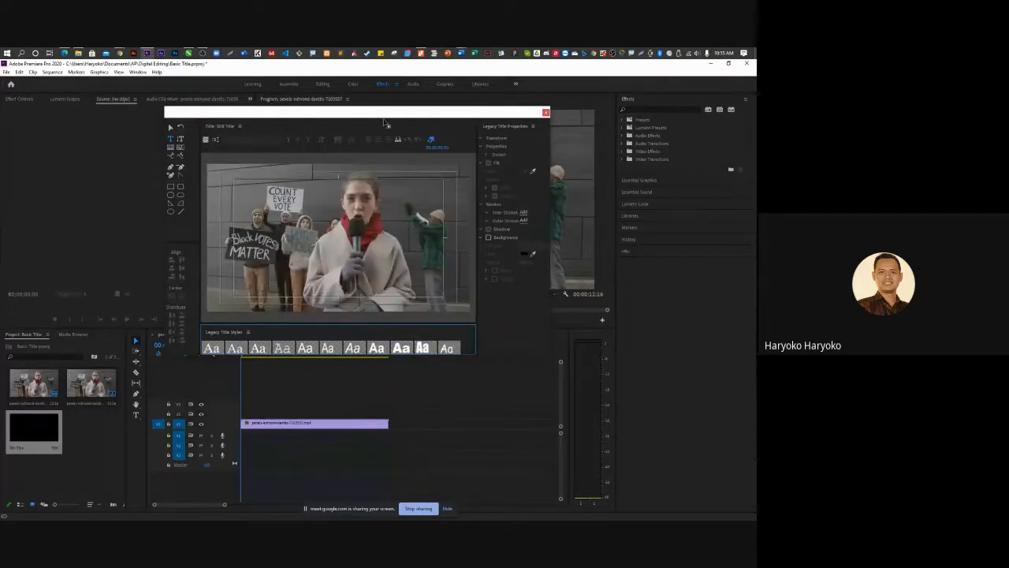
pyautogui.moveTo(379, 120); pyautogui.dragTo(405, 120)
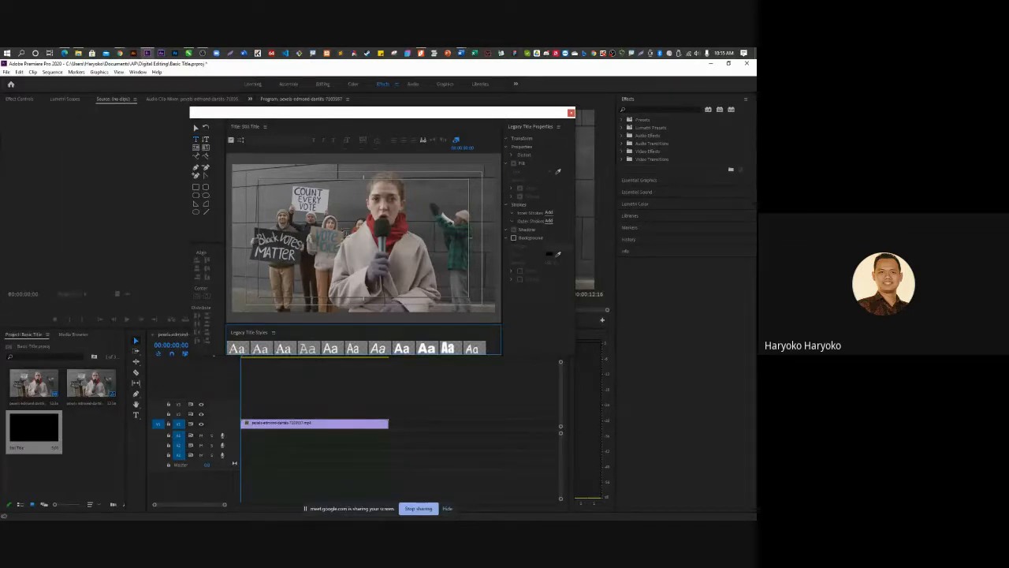
# Add the text JUDUL near the middle of the title canvas.
pyautogui.click(347, 227)
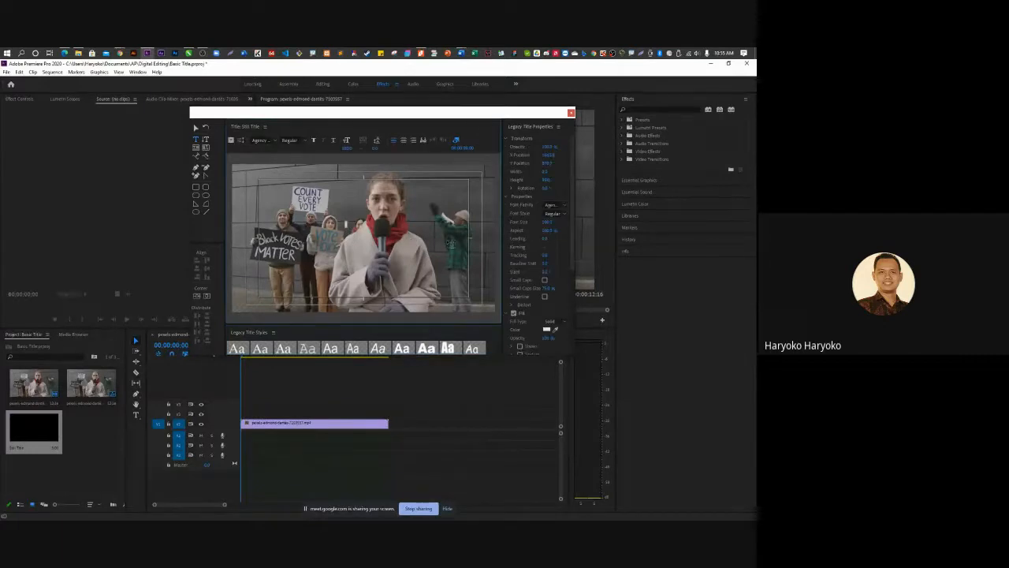
pyautogui.write('JU')
pyautogui.press('BackSpace')
pyautogui.press('BackSpace')
pyautogui.press('BackSpace')
pyautogui.press('BackSpace')
pyautogui.press('BackSpace')
pyautogui.write('JUDUL')
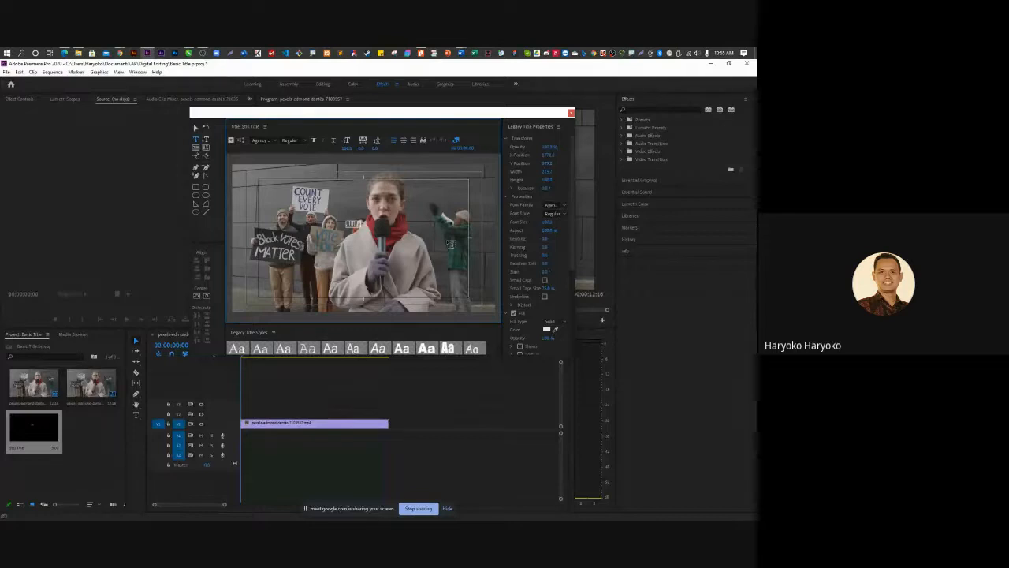
# Try Arial for the JUDUL text, then set its font family to Montserrat.
pyautogui.click(563, 206)
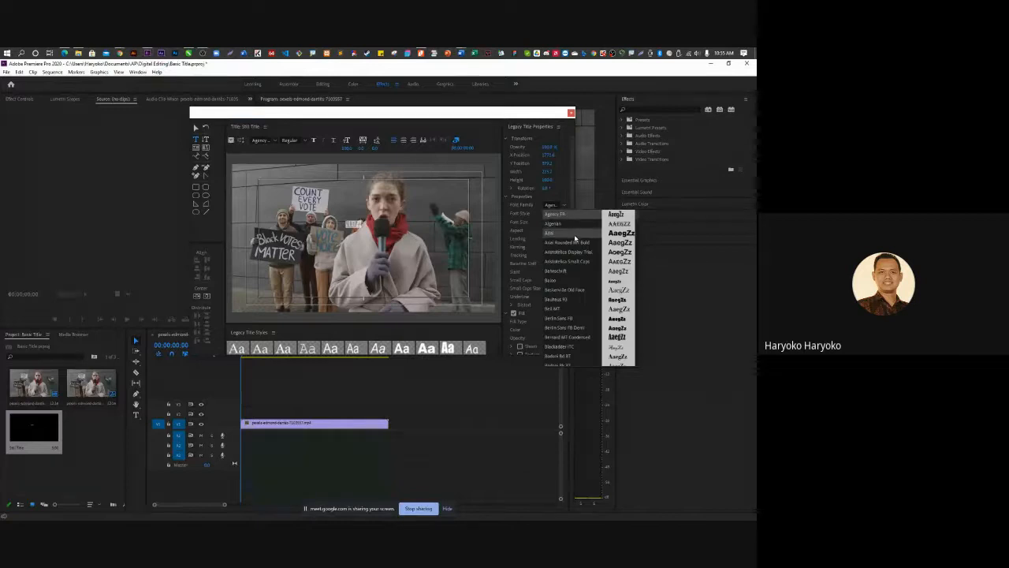
pyautogui.click(575, 235)
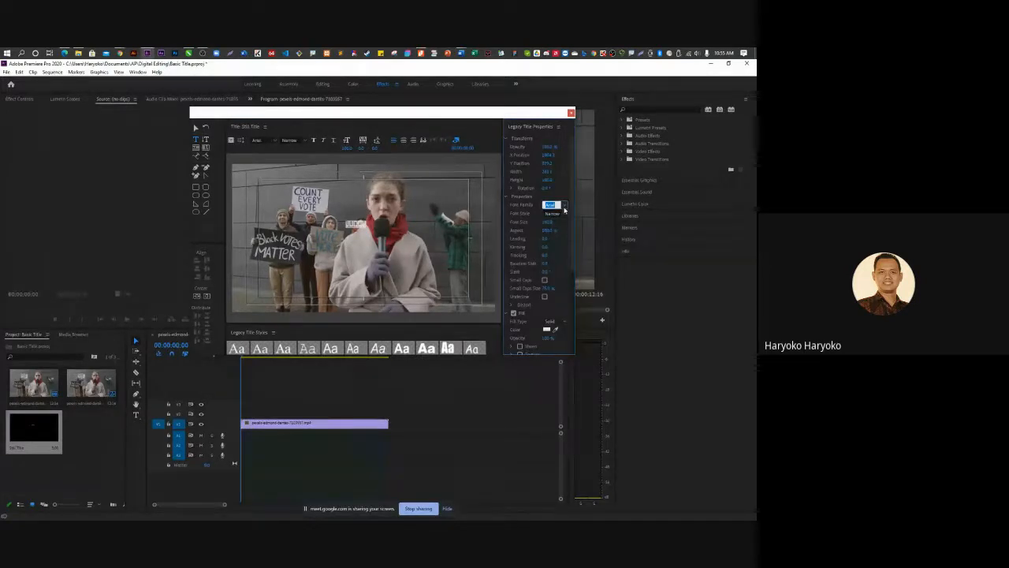
pyautogui.click(565, 207)
pyautogui.scroll(-10, 585, 292)
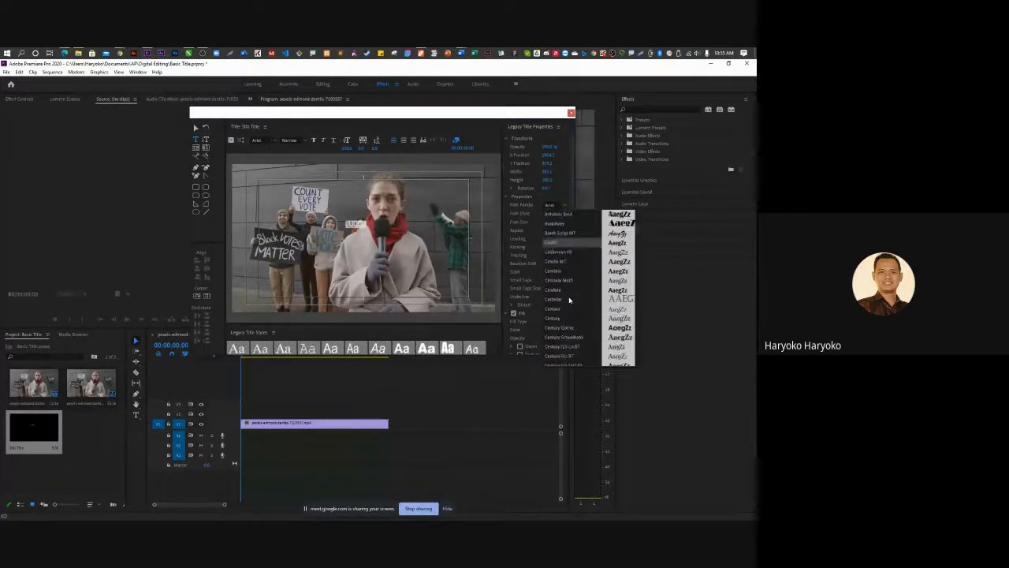
pyautogui.scroll(-12, 569, 299)
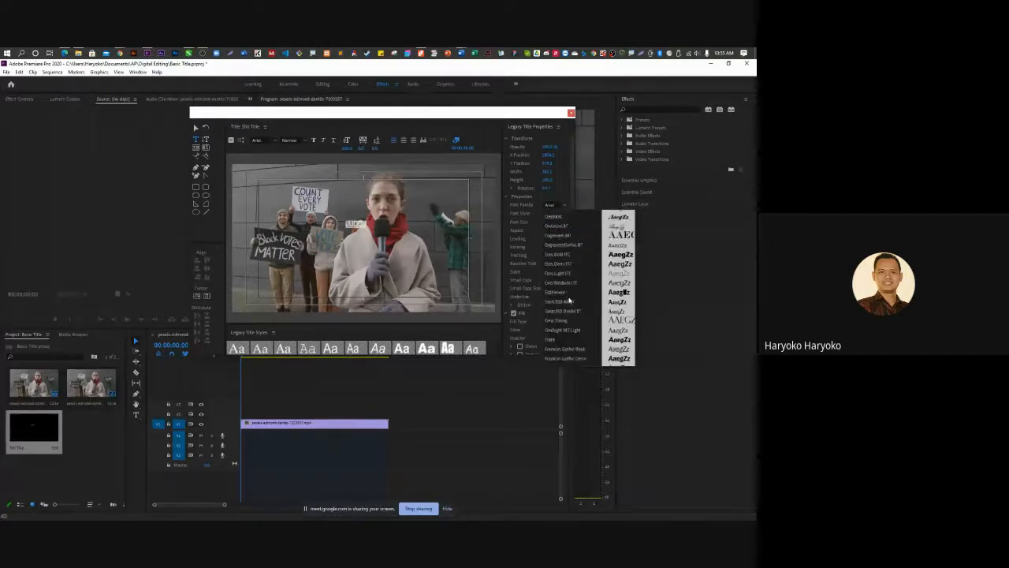
pyautogui.scroll(-12, 569, 300)
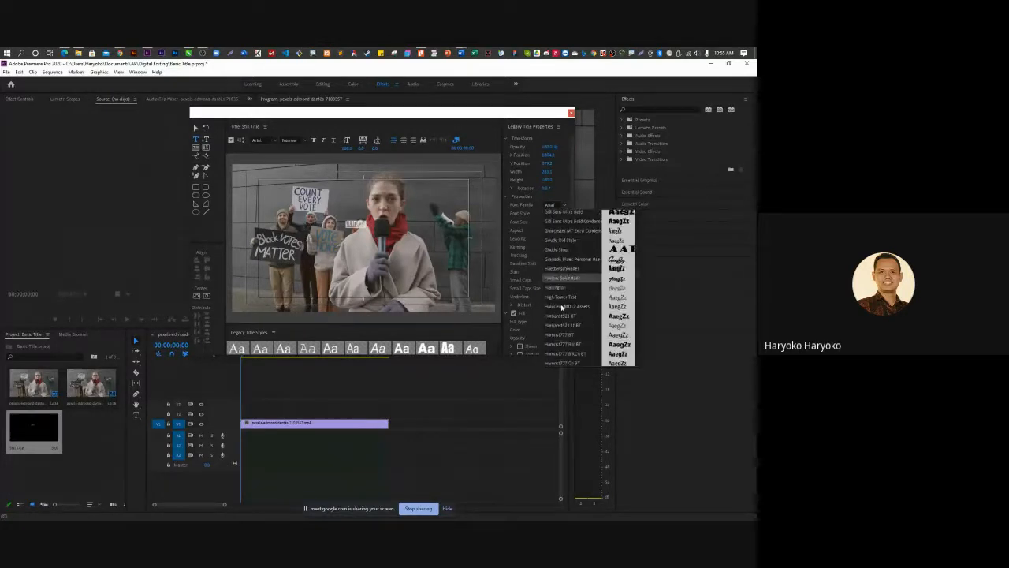
pyautogui.scroll(-12, 561, 304)
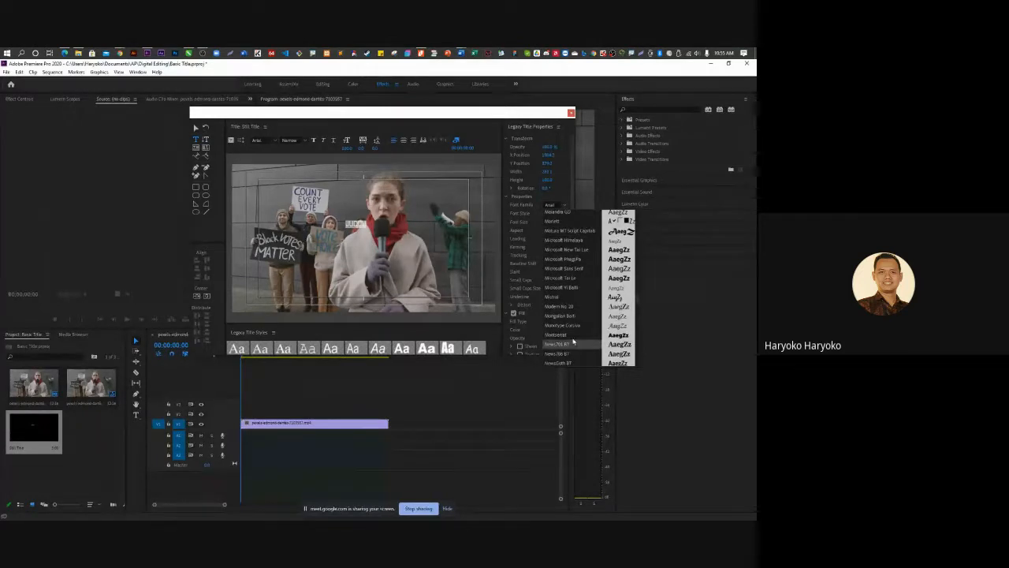
pyautogui.click(562, 334)
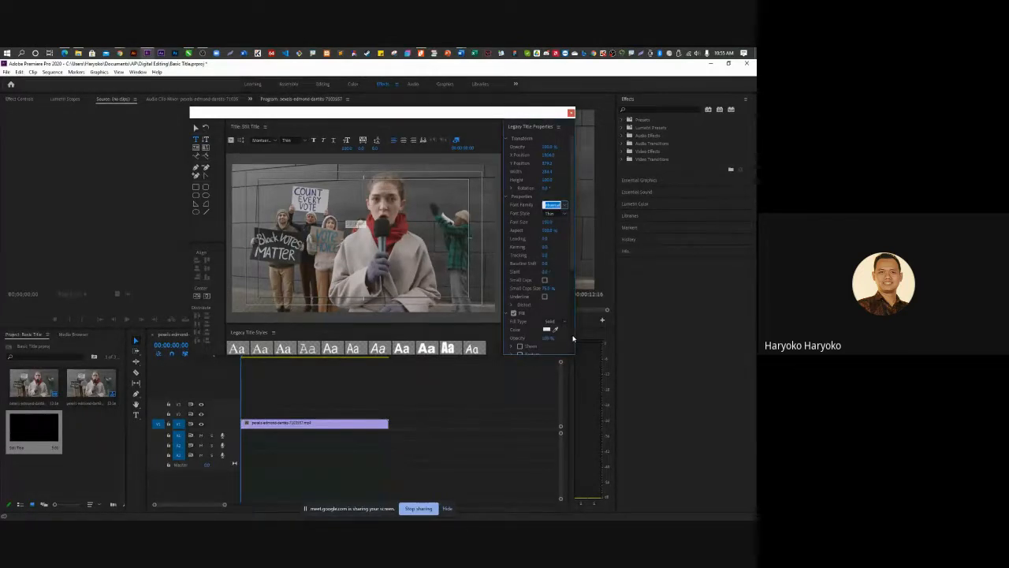
# Set the JUDUL text's font style to ExtraBold Italic and enlarge its font size until it spans about a quarter of the frame width.
pyautogui.click(563, 214)
pyautogui.click(563, 216)
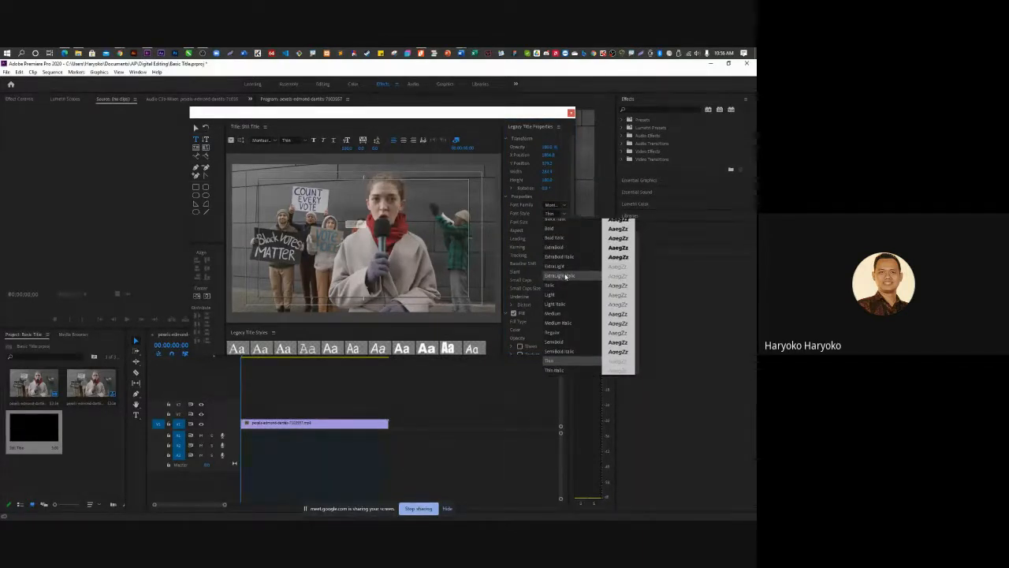
pyautogui.click(566, 276)
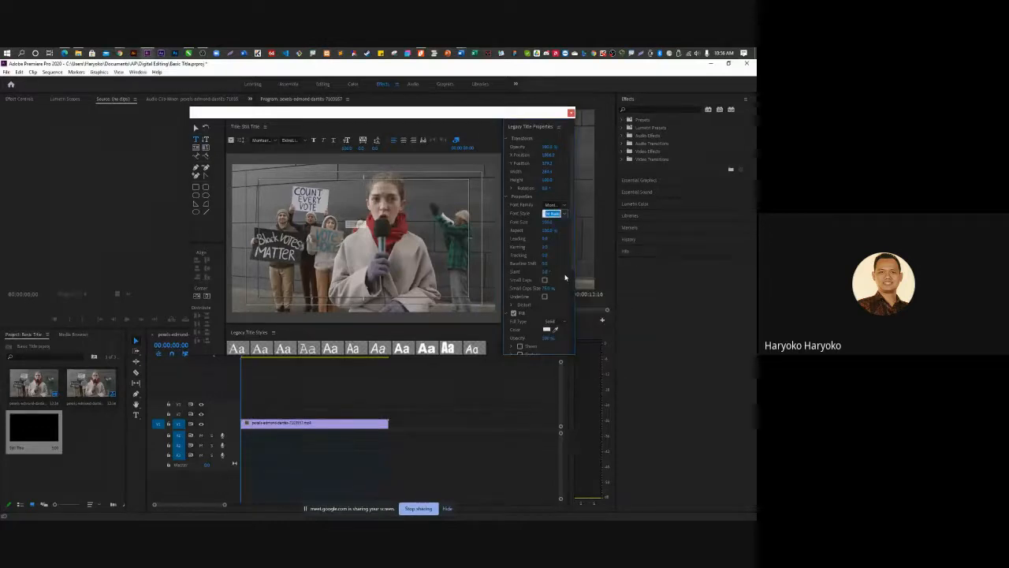
pyautogui.click(564, 217)
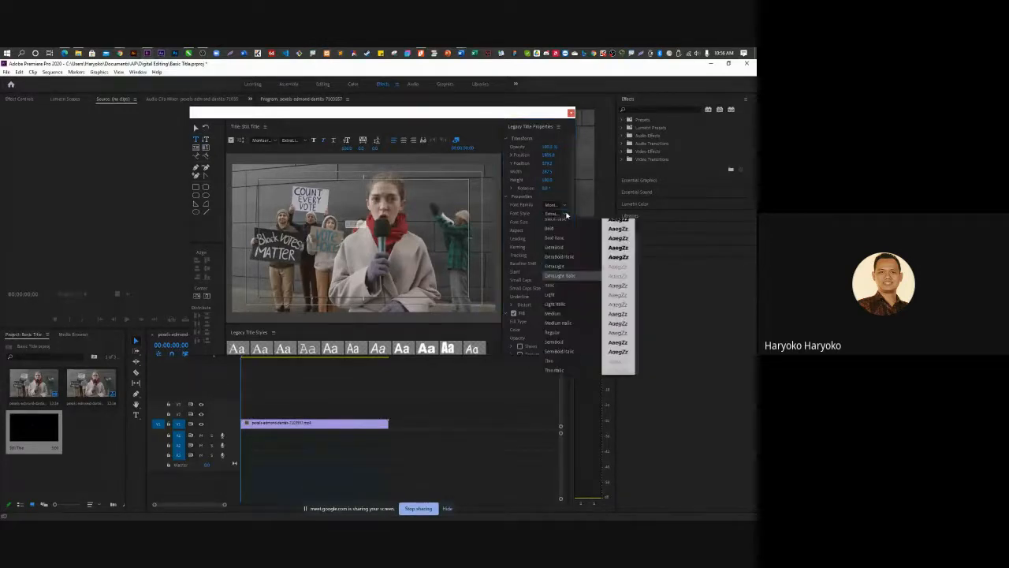
pyautogui.click(579, 259)
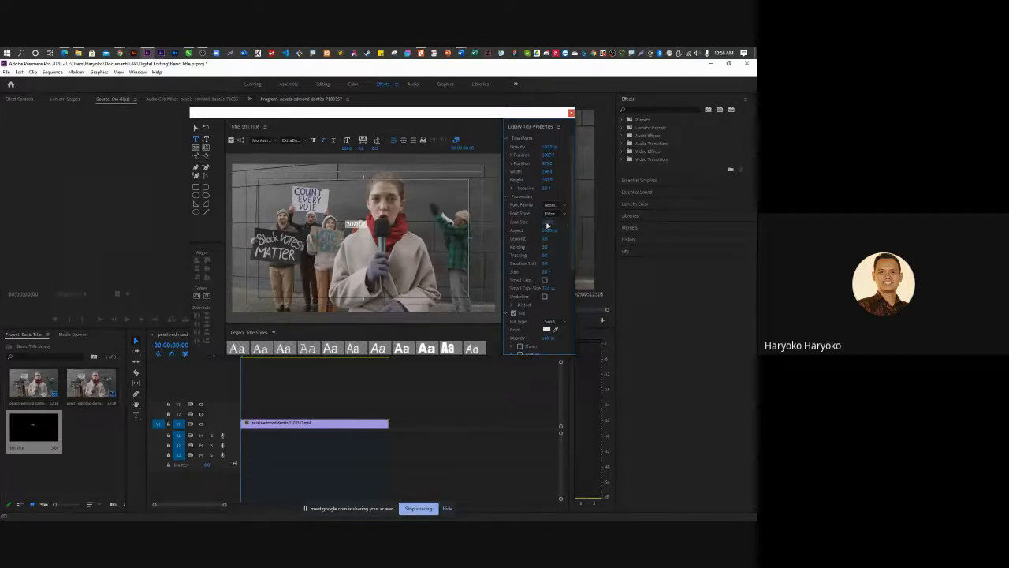
pyautogui.moveTo(619, 226); pyautogui.dragTo(683, 232)
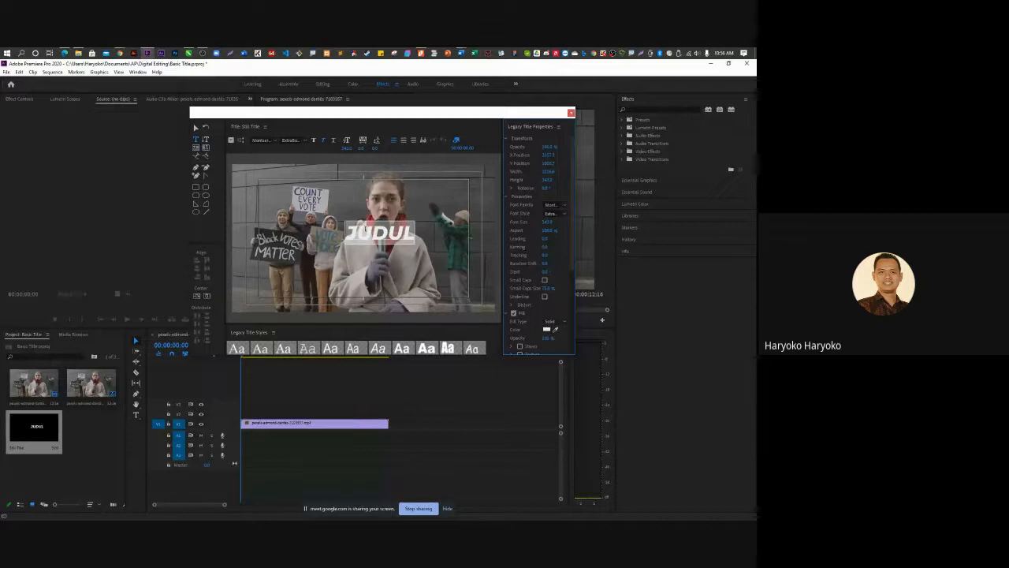
pyautogui.click(562, 214)
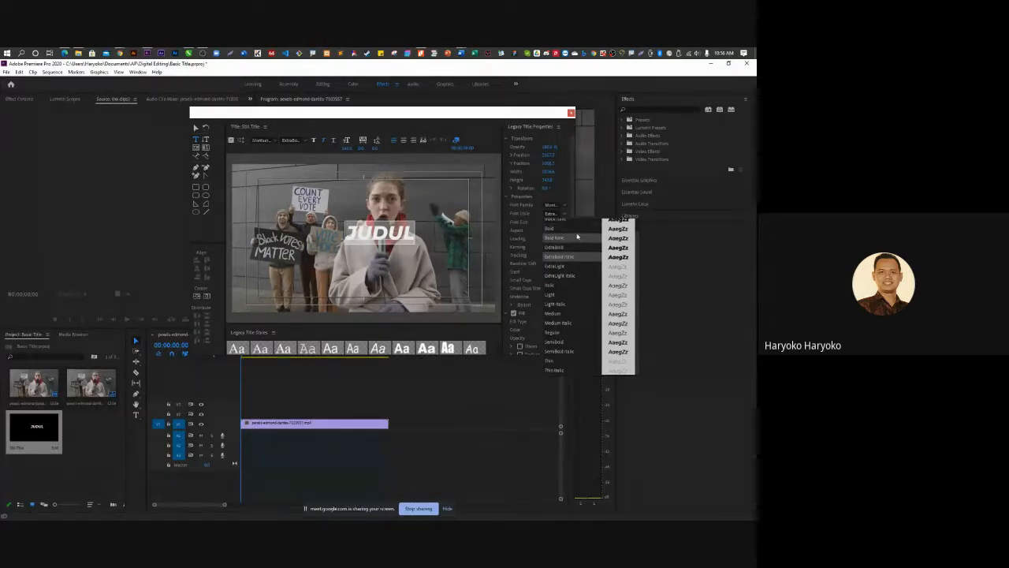
pyautogui.scroll(1, 586, 264)
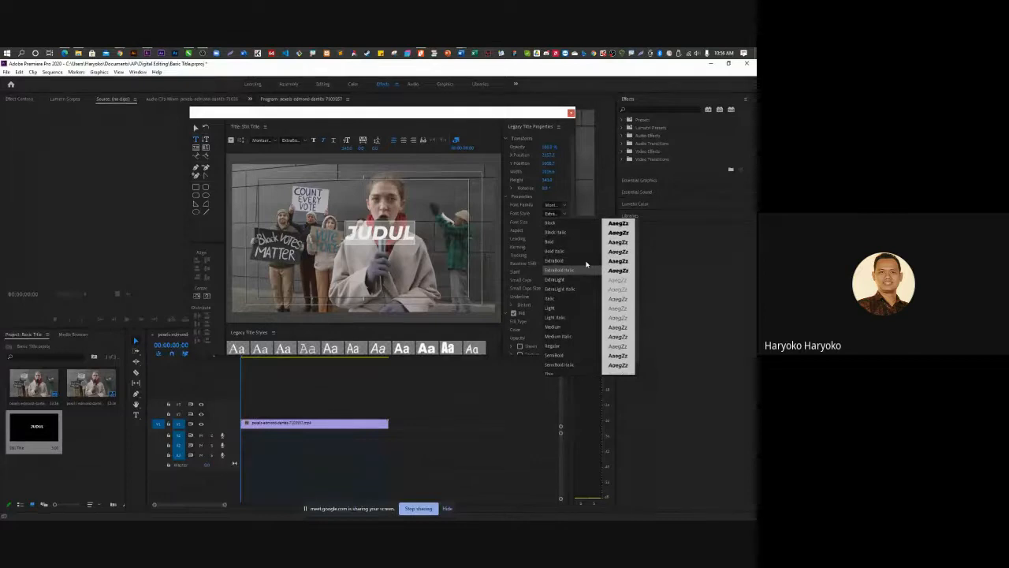
# Center the JUDUL text horizontally and vertically in the frame.
pyautogui.click(207, 298)
pyautogui.click(207, 298)
pyautogui.click(196, 297)
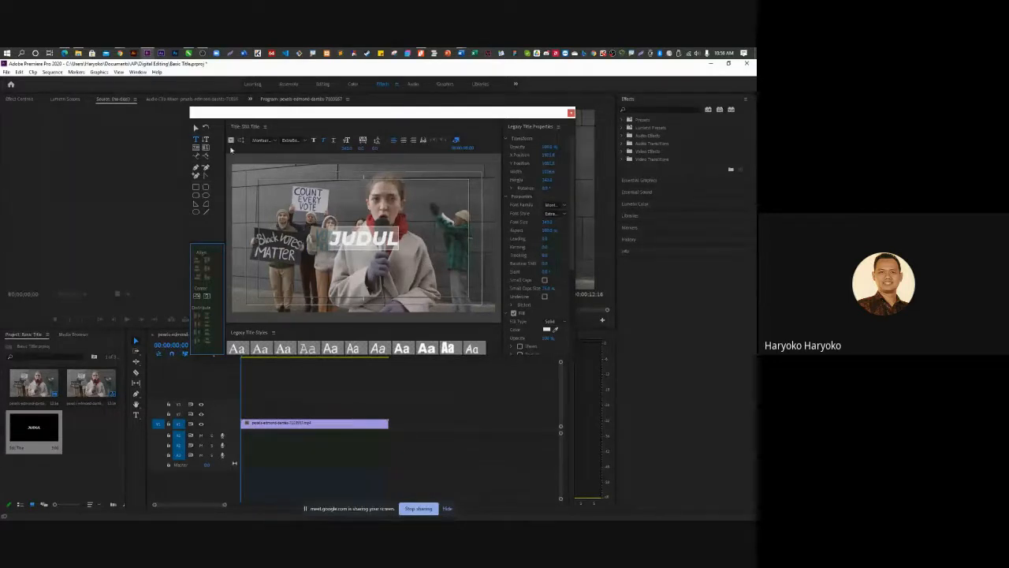
# Select the JUDUL text object and enlarge the title editor and its styles area to show all the title styles.
pyautogui.click(197, 129)
pyautogui.click(363, 238)
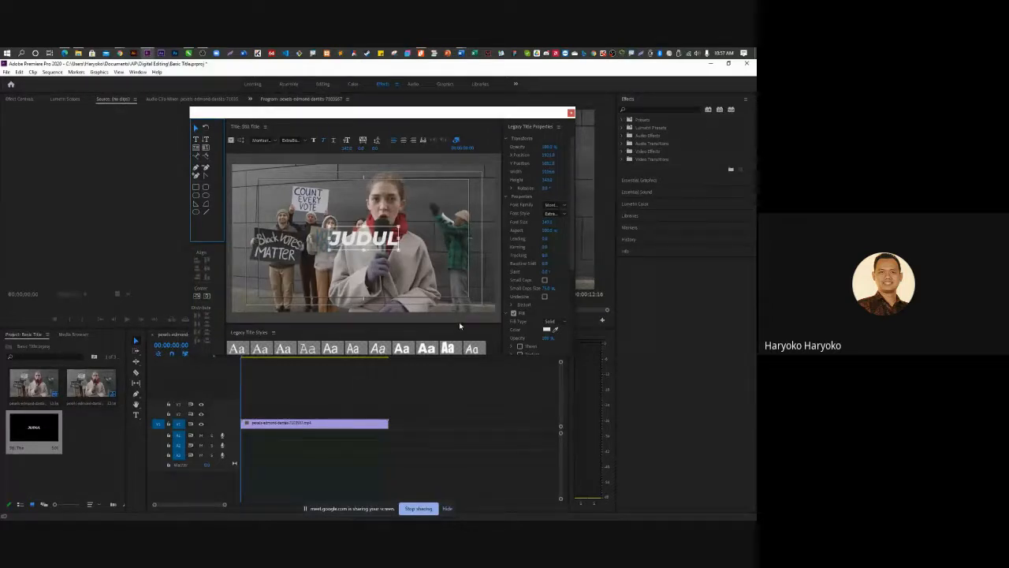
pyautogui.moveTo(487, 361); pyautogui.dragTo(493, 465)
pyautogui.moveTo(456, 418); pyautogui.dragTo(456, 301)
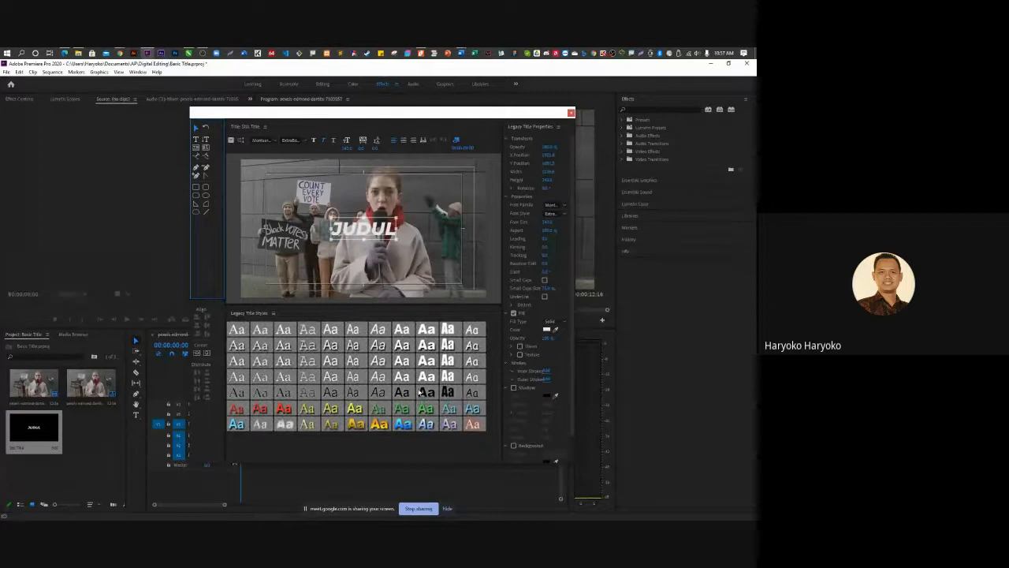
# Try several blue title styles on the JUDUL text, then apply the orange-to-yellow gradient style with the dark depth stroke.
pyautogui.click(407, 426)
pyautogui.click(448, 425)
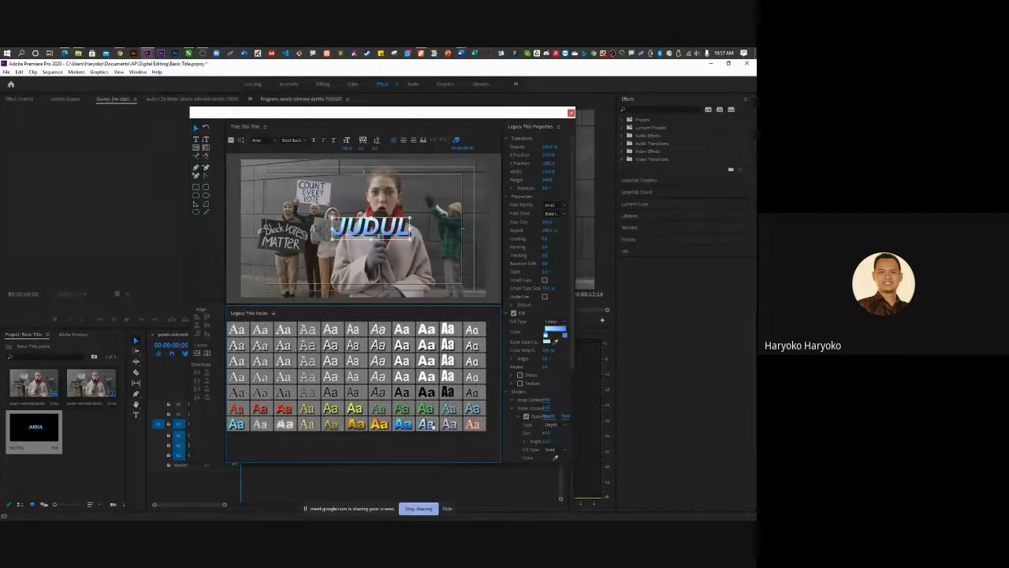
pyautogui.click(403, 424)
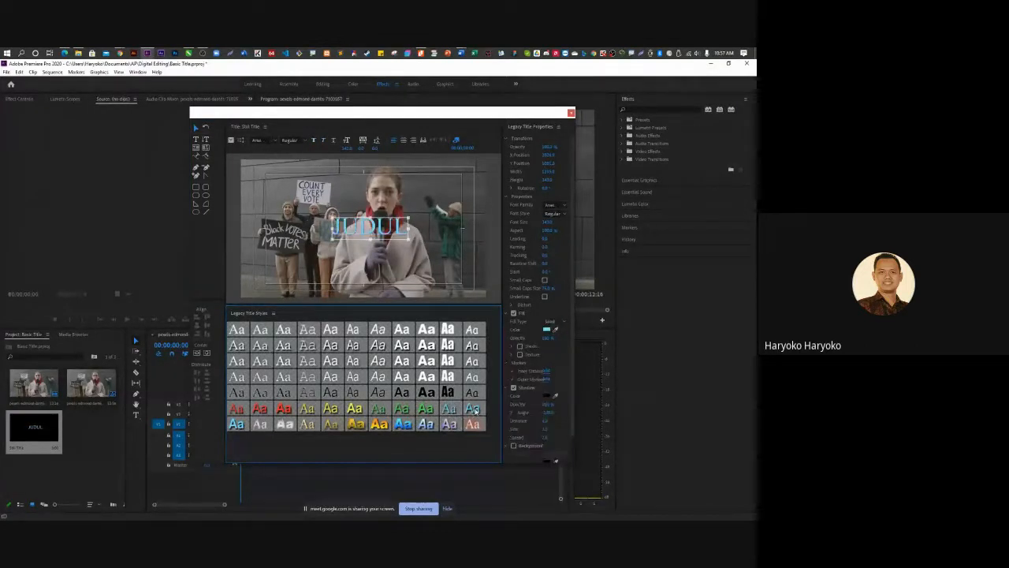
pyautogui.click(403, 426)
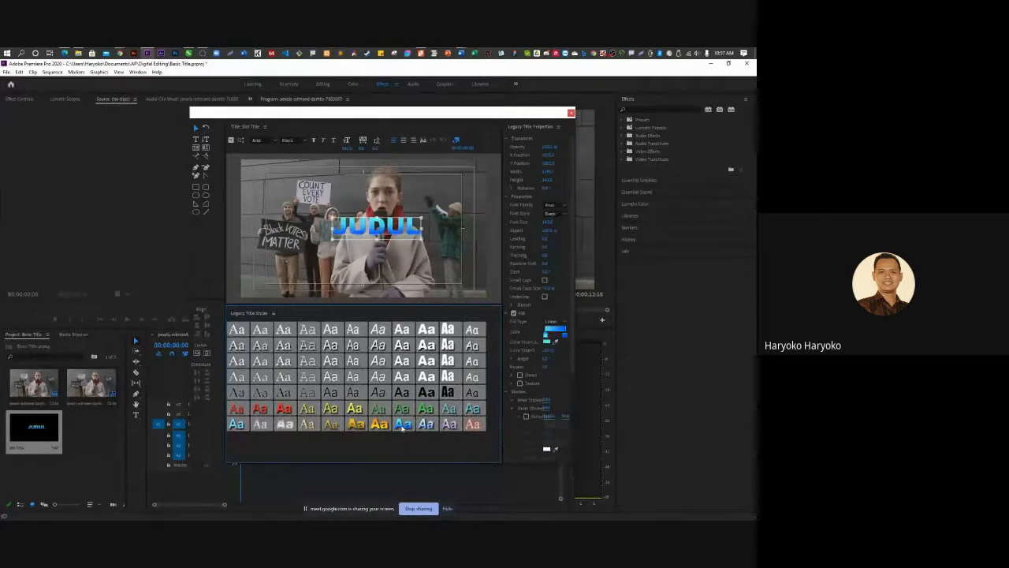
pyautogui.click(382, 425)
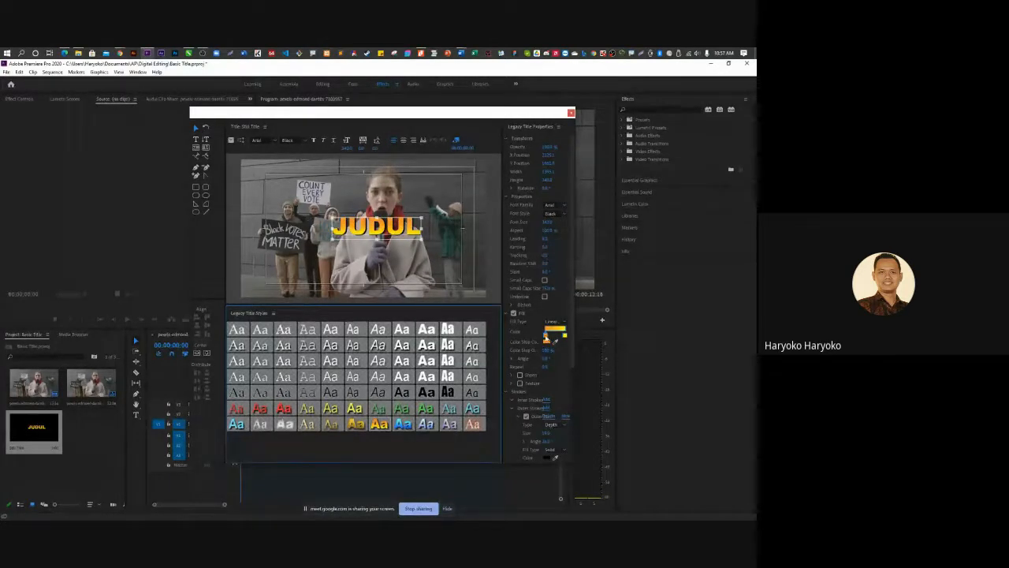
# Recolor both stops of the text's gradient fill with colors sampled from the reporter's red scarf.
pyautogui.click(555, 341)
pyautogui.click(404, 207)
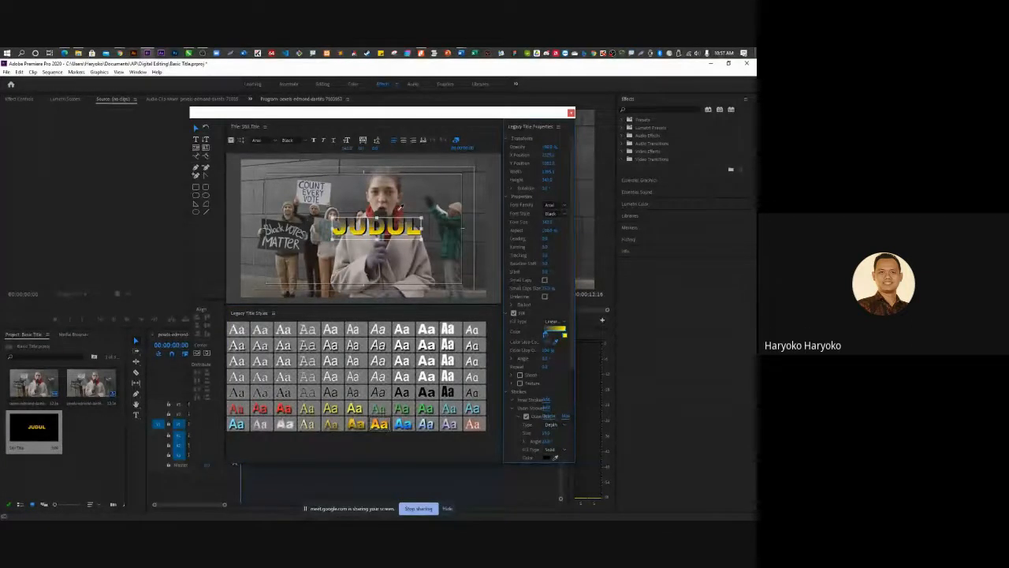
pyautogui.click(565, 335)
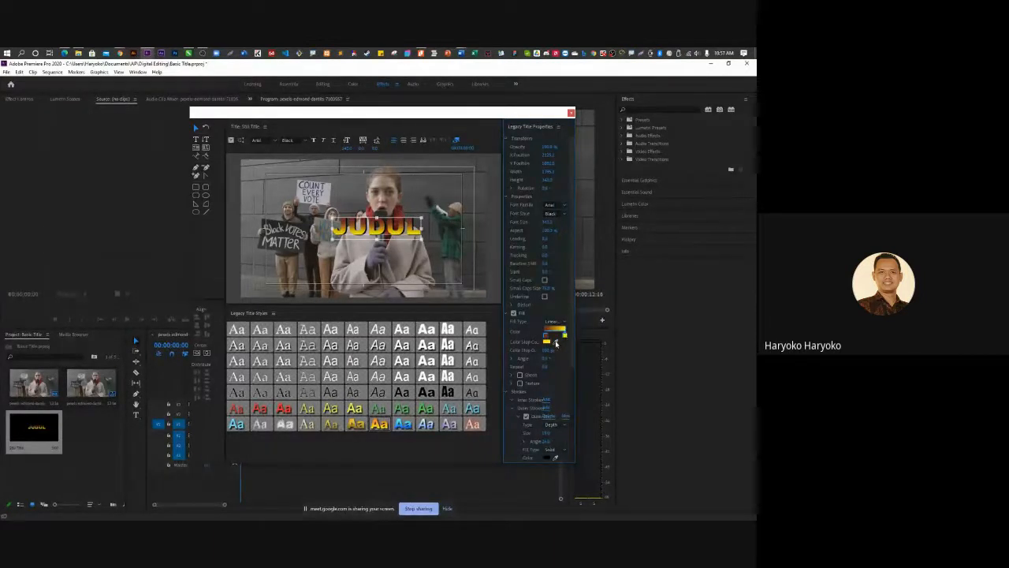
pyautogui.click(374, 206)
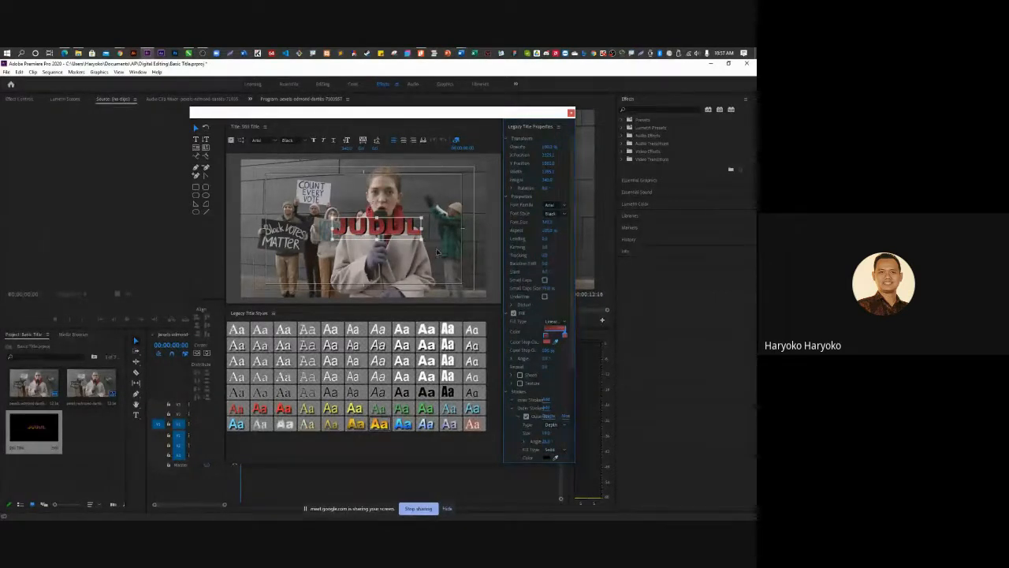
# Set the JUDUL text to Montserrat ExtraBold Italic and center it in the frame.
pyautogui.click(562, 205)
pyautogui.scroll(-10, 568, 332)
pyautogui.scroll(-10, 569, 335)
pyautogui.scroll(-5, 571, 333)
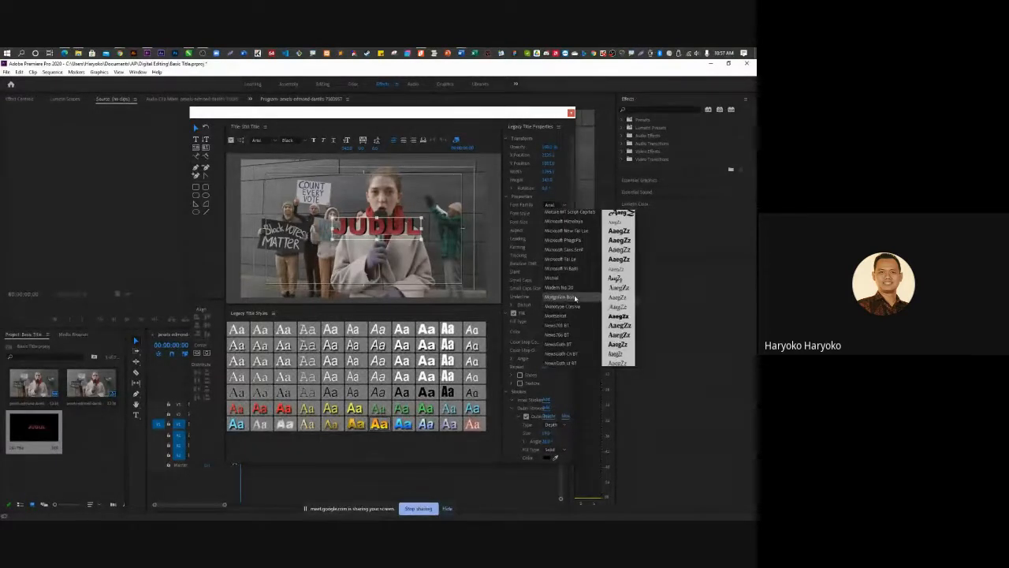
pyautogui.click(577, 319)
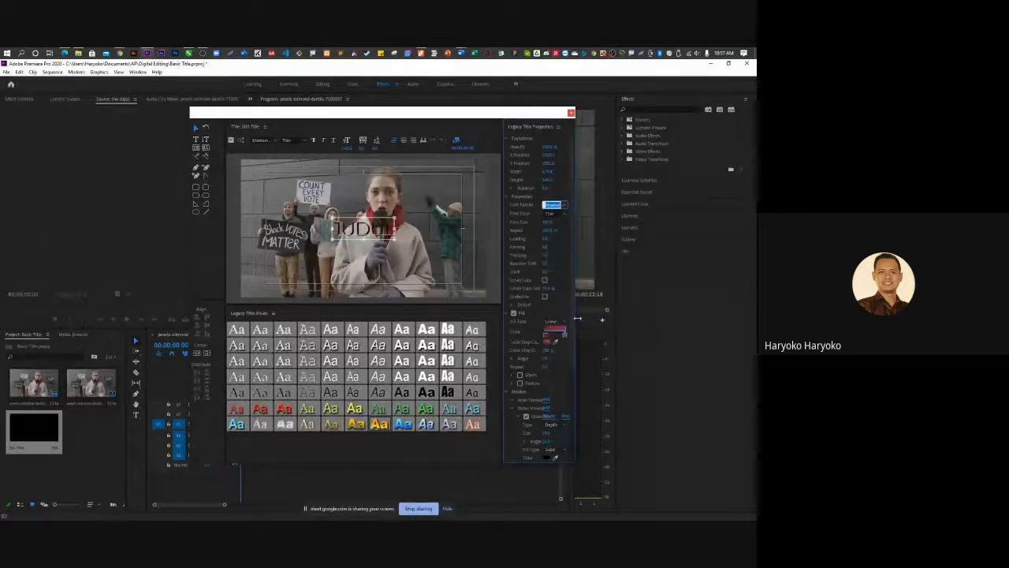
pyautogui.click(565, 214)
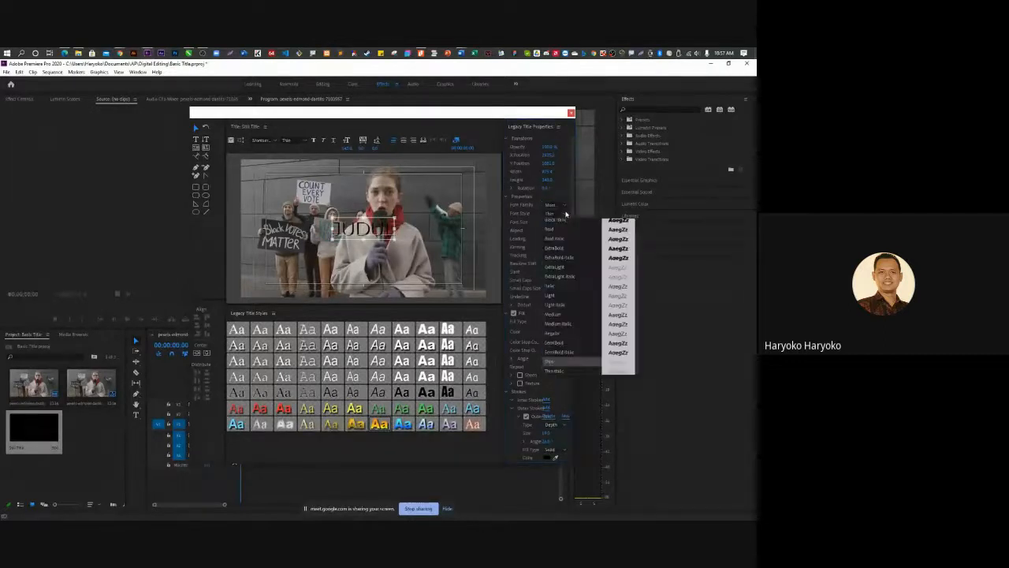
pyautogui.click(574, 258)
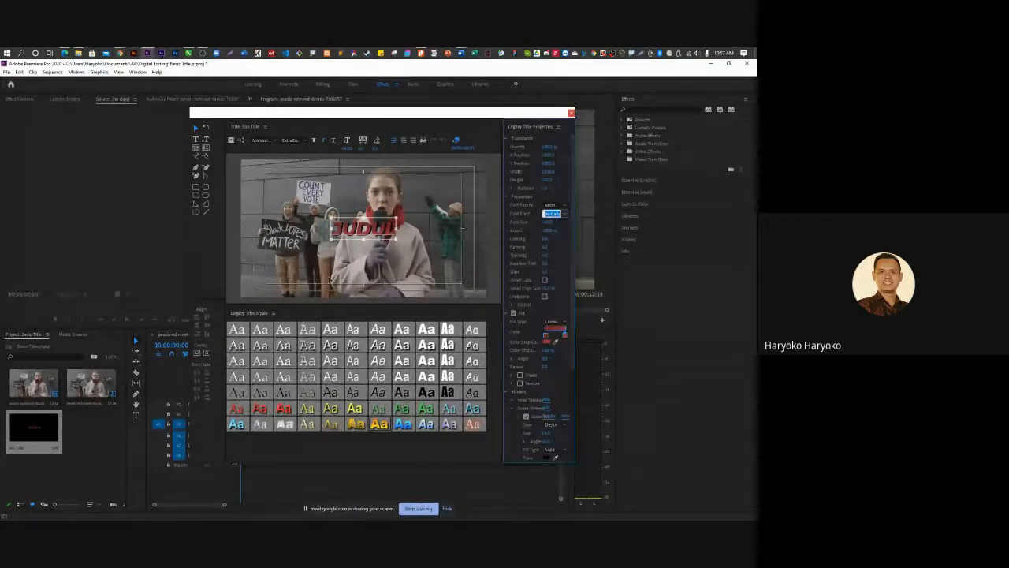
pyautogui.click(198, 354)
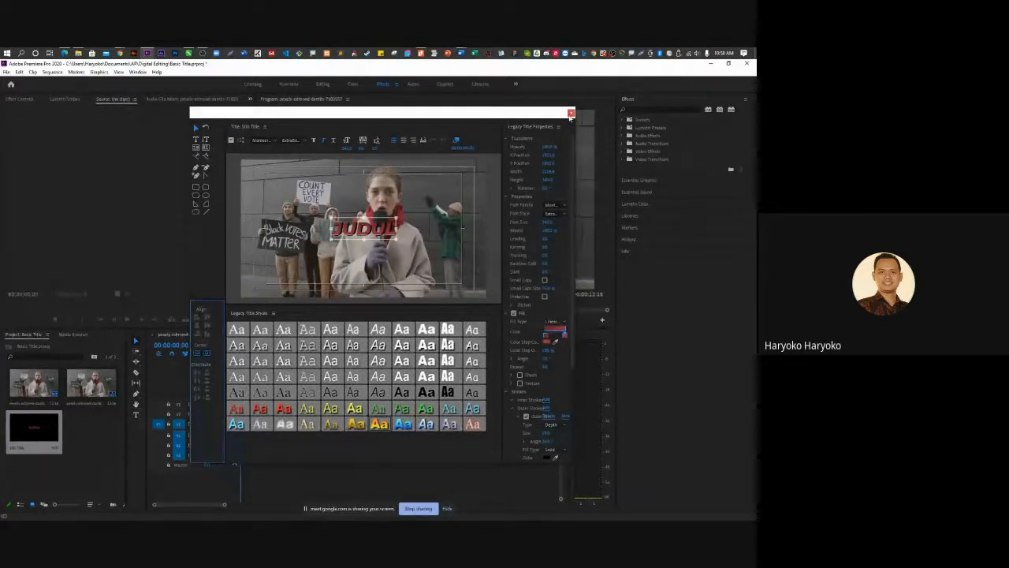
# Close the title editor and place Still Title on track V2 above the start of the reporter clip.
pyautogui.click(571, 112)
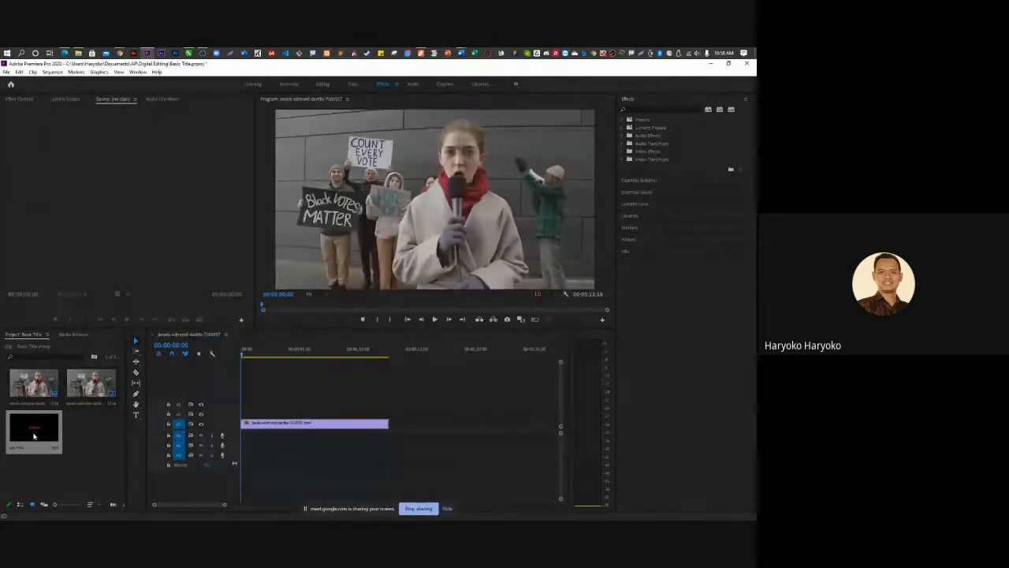
pyautogui.moveTo(34, 435); pyautogui.dragTo(263, 417)
pyautogui.moveTo(245, 418); pyautogui.dragTo(246, 416)
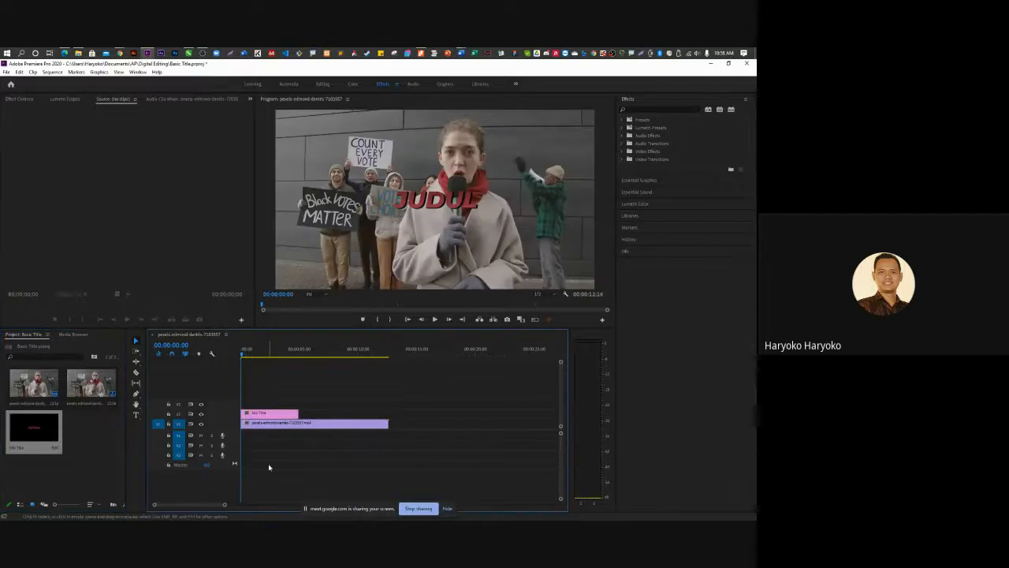
pyautogui.moveTo(245, 354)
pyautogui.mouseDown()
pyautogui.moveTo(275, 354)
pyautogui.moveTo(238, 354)
pyautogui.mouseUp()
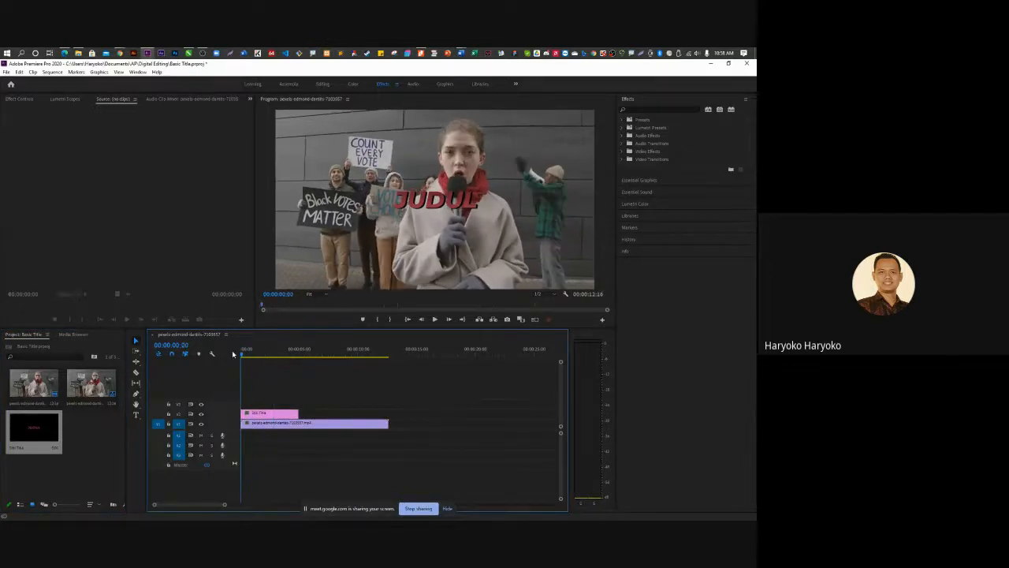
# Shift the reporter clip about 7.5 seconds later, place Still Title on V1 at the sequence start, and play the sequence.
pyautogui.click(289, 427)
pyautogui.moveTo(288, 426); pyautogui.dragTo(378, 427)
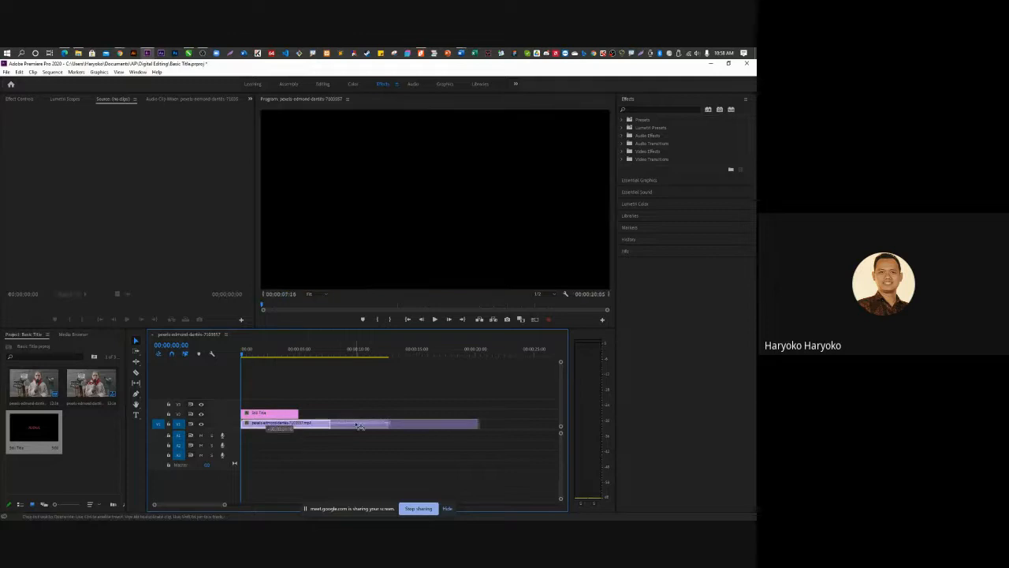
pyautogui.moveTo(273, 413); pyautogui.dragTo(274, 425)
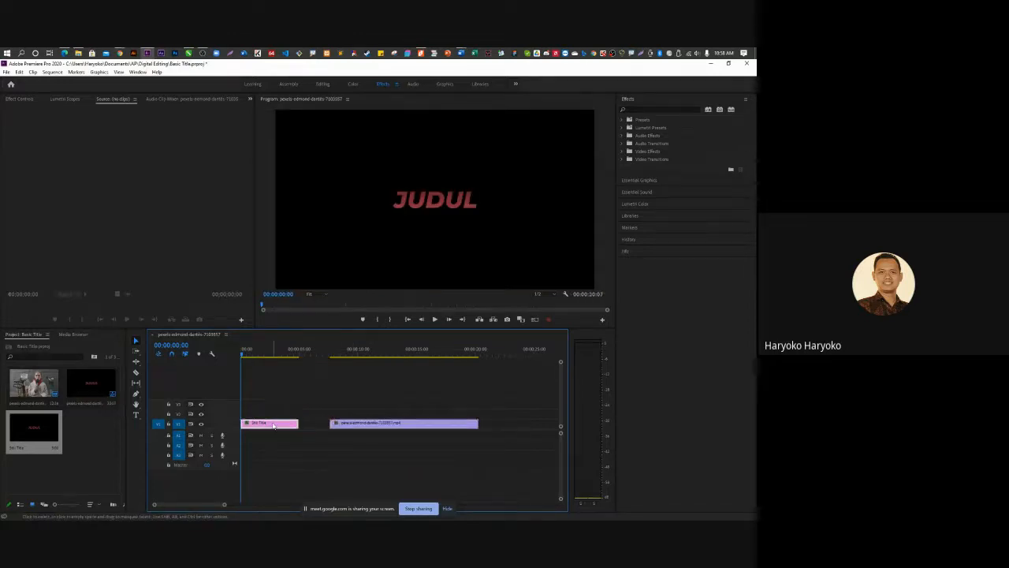
pyautogui.press('space')
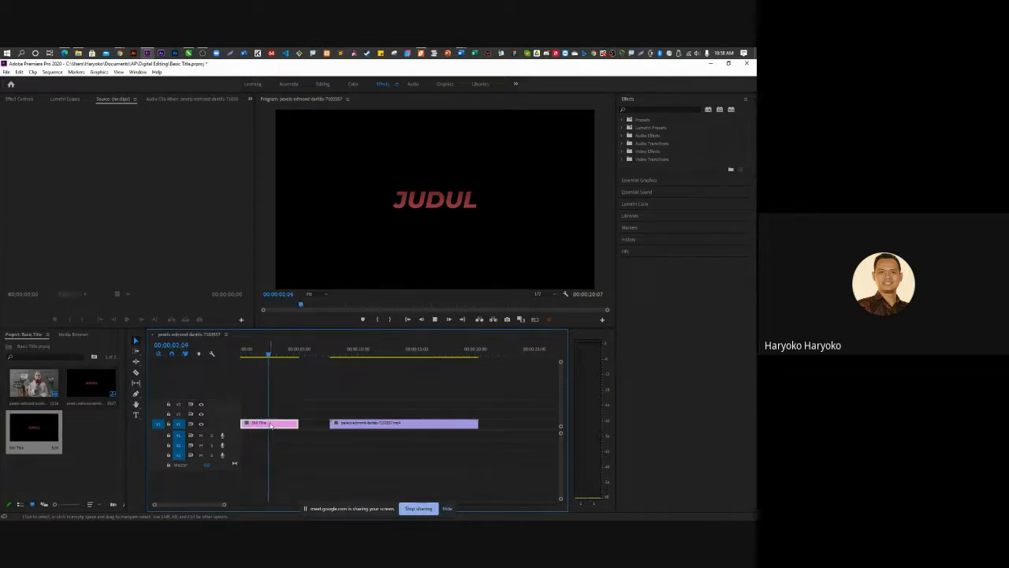
# Preview Still Title from the sequence start and trim its end to 00:00:03:00.
pyautogui.press('space')
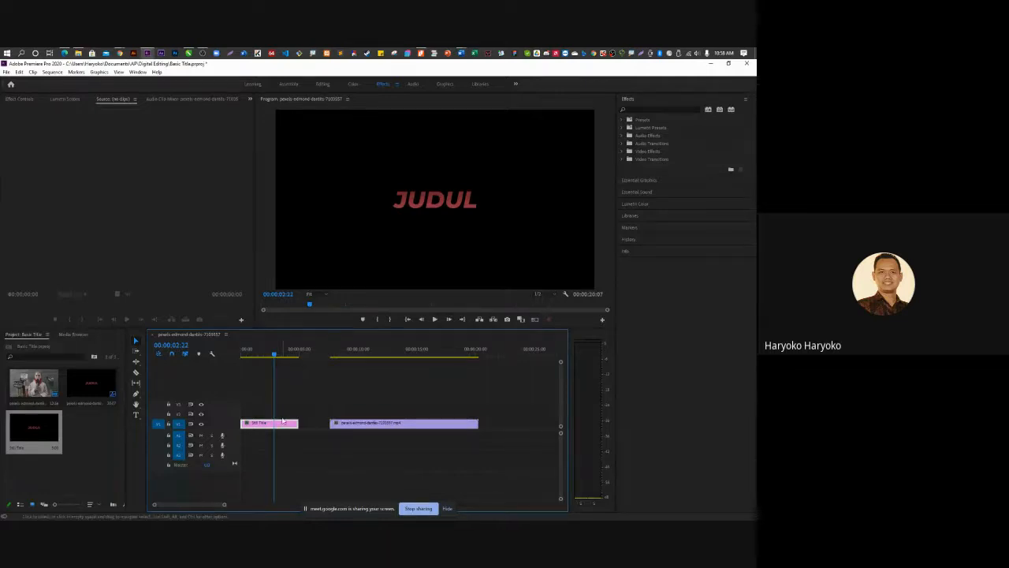
pyautogui.scroll(4, 277, 403)
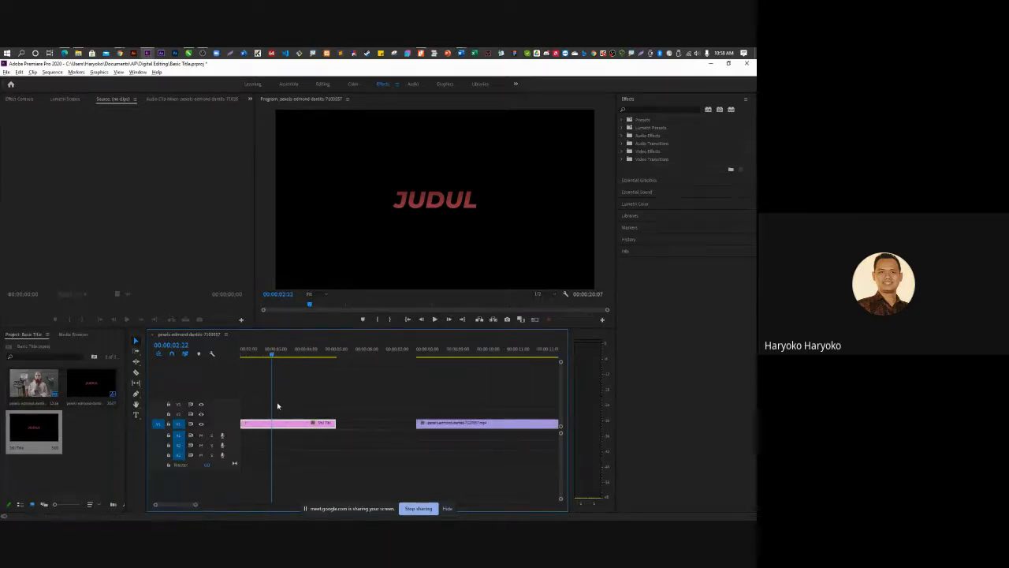
pyautogui.moveTo(176, 507); pyautogui.dragTo(156, 506)
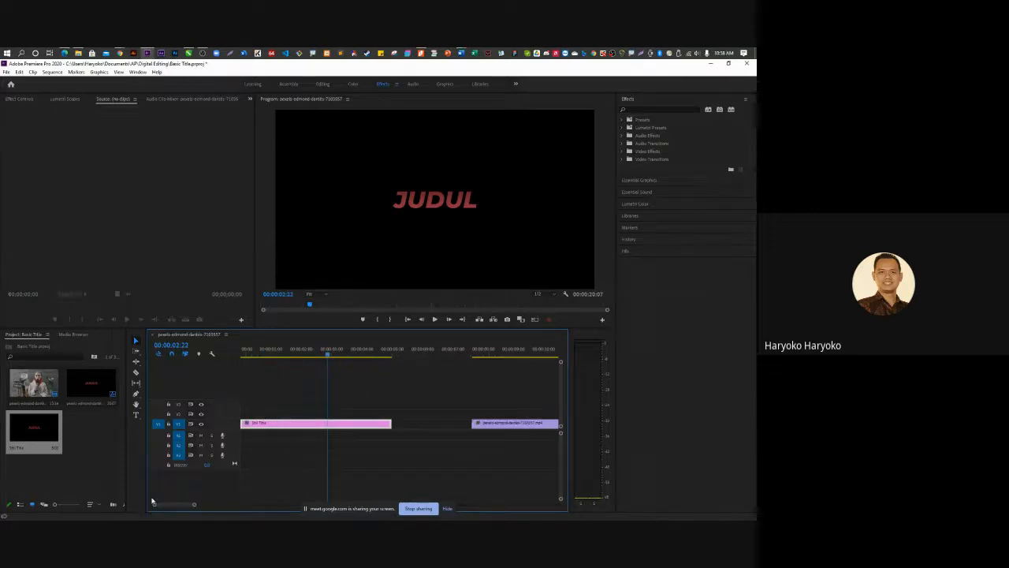
pyautogui.moveTo(329, 356); pyautogui.dragTo(241, 361)
pyautogui.press('space')
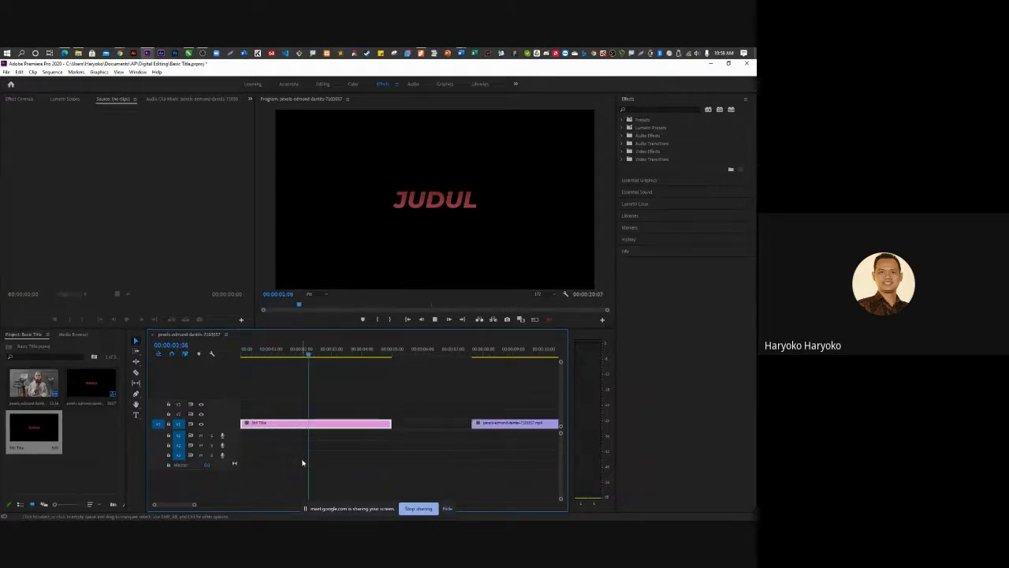
pyautogui.press('space')
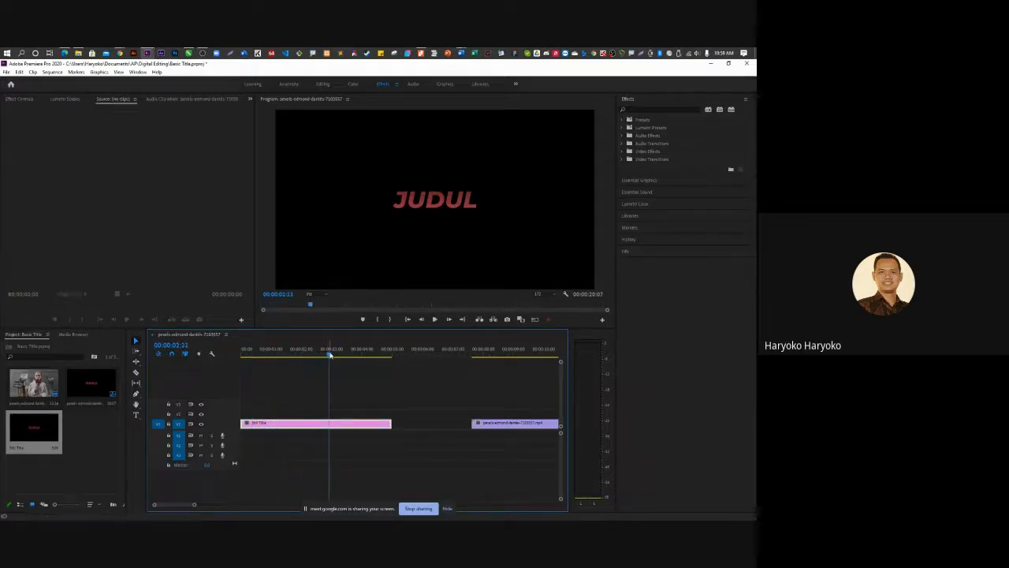
pyautogui.press('Right')
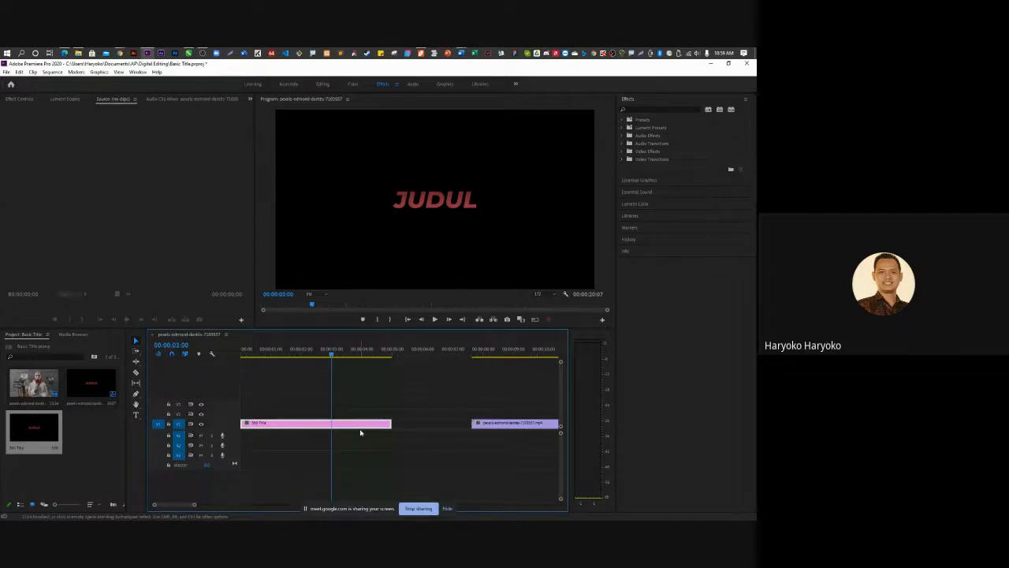
pyautogui.moveTo(390, 424); pyautogui.dragTo(332, 423)
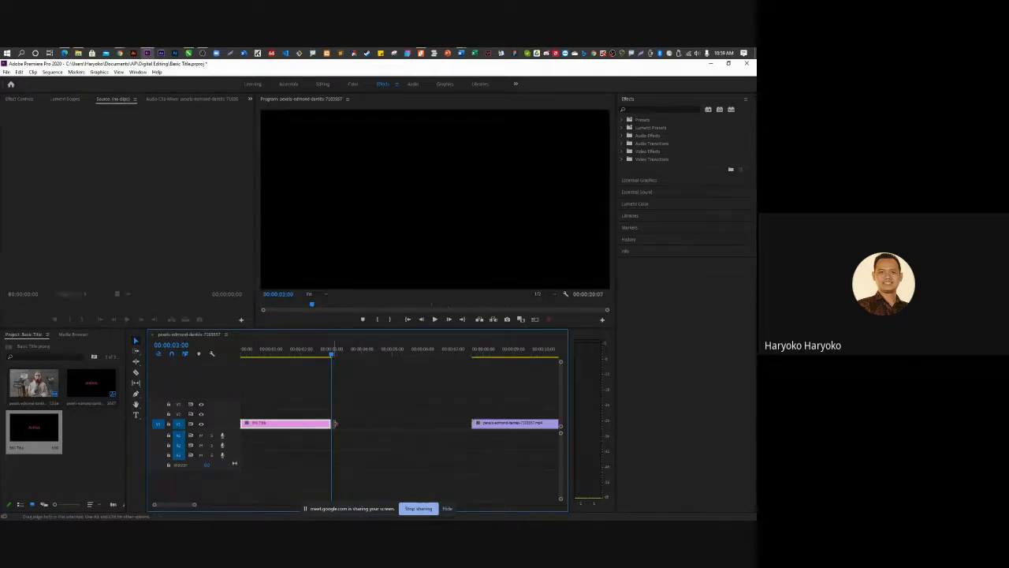
# Ripple delete the gap between Still Title and the reporter clip on V1, and play the sequence from the start.
pyautogui.rightClick(396, 426)
pyautogui.click(401, 429)
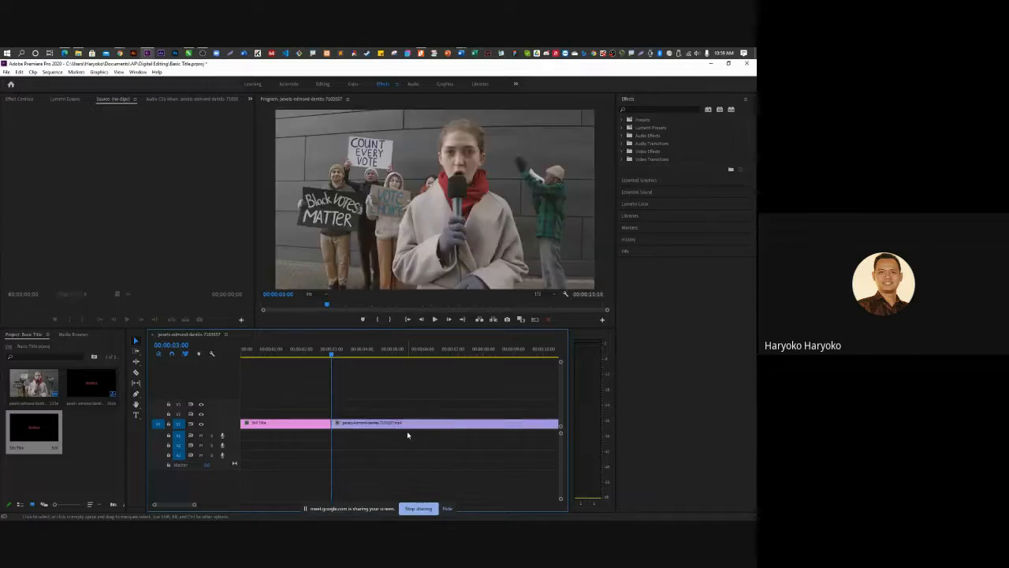
pyautogui.scroll(-3, 277, 444)
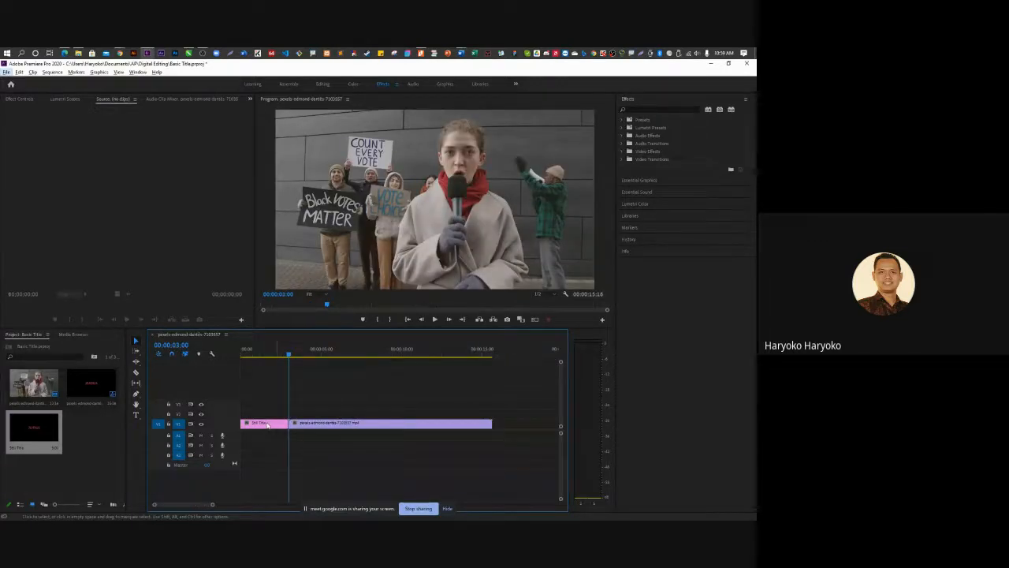
pyautogui.press('Home')
pyautogui.press('space')
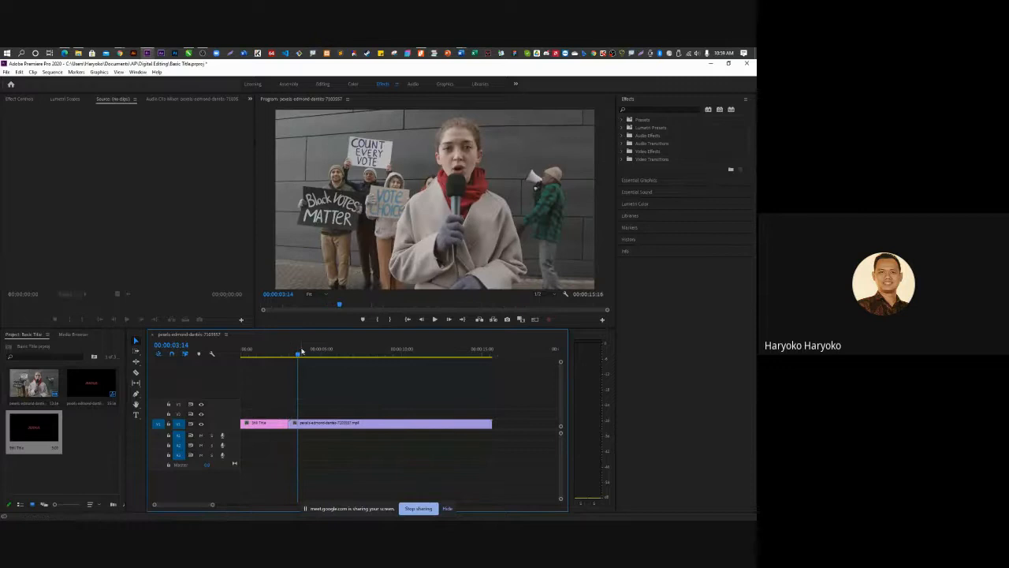
pyautogui.press('Home')
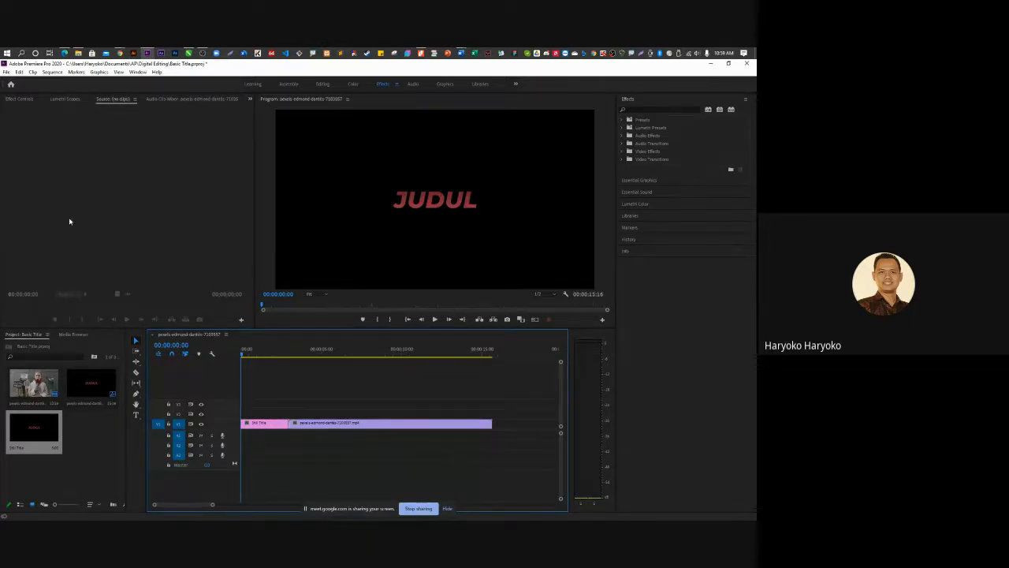
# Create a new legacy title named Crawl Title at 3840 x 2160 and 25.00 fps.
pyautogui.click(6, 71)
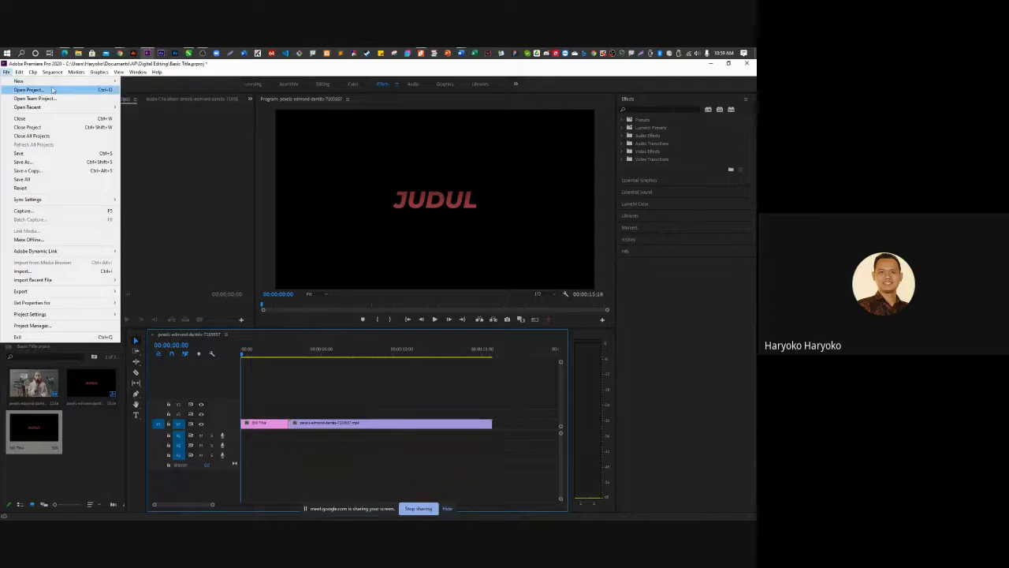
pyautogui.moveTo(47, 80)
pyautogui.click(186, 178)
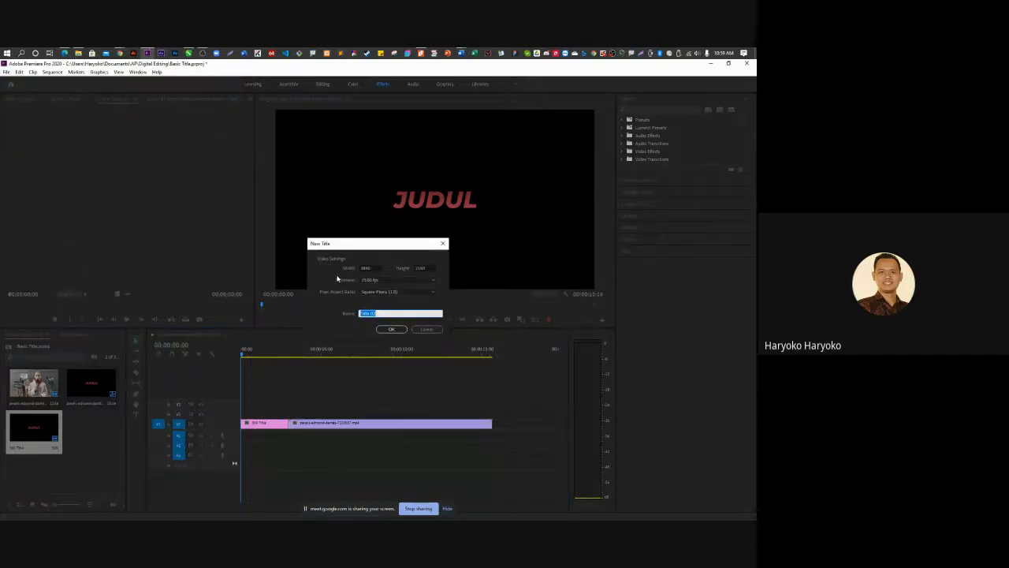
pyautogui.write('J')
pyautogui.write('ud')
pyautogui.write(' Tit')
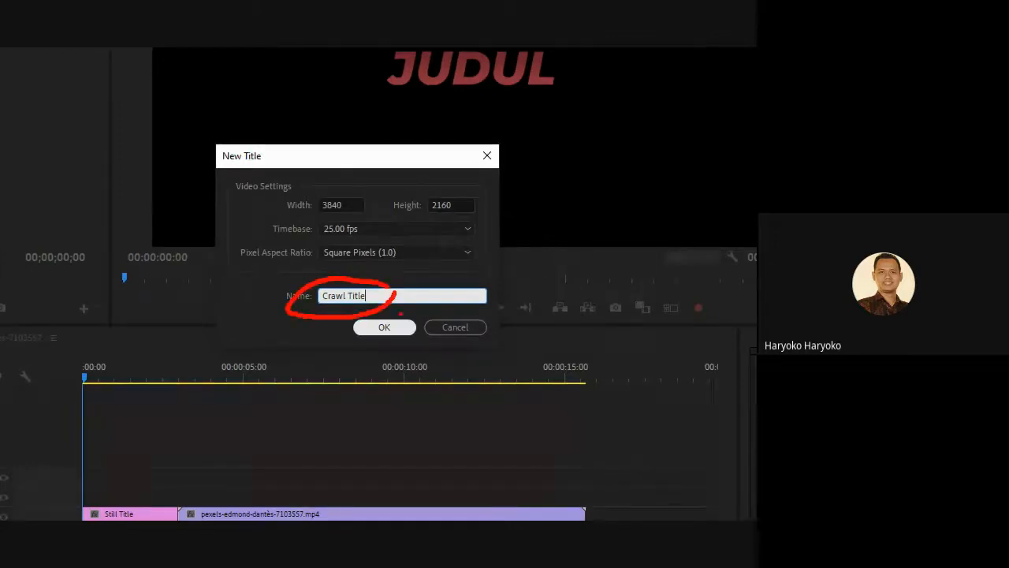
pyautogui.click(384, 327)
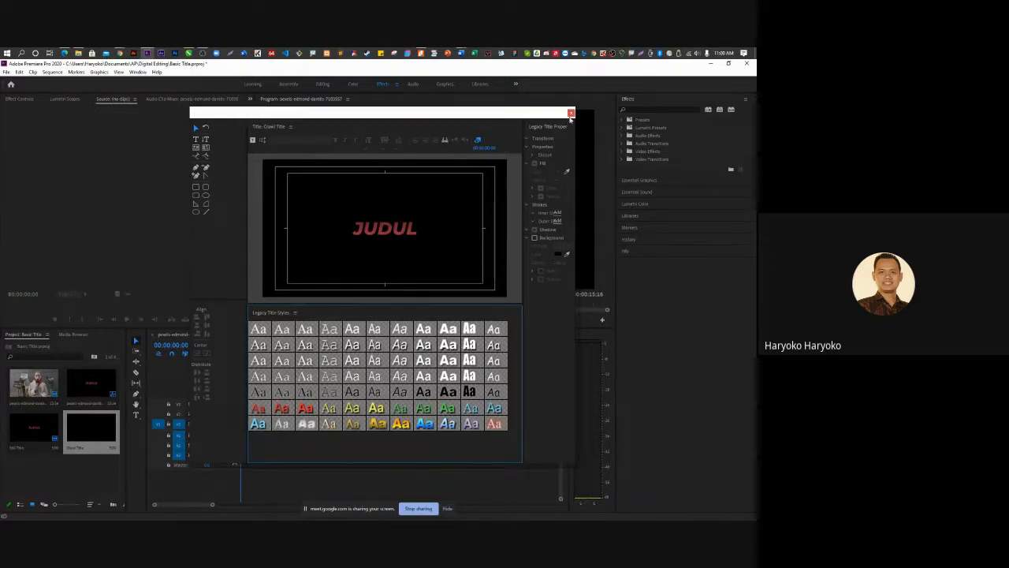
# Close the title editor, move the playhead to 00:00:05:05 over the reporter clip, and reopen Crawl Title for editing.
pyautogui.moveTo(454, 117); pyautogui.dragTo(655, 122)
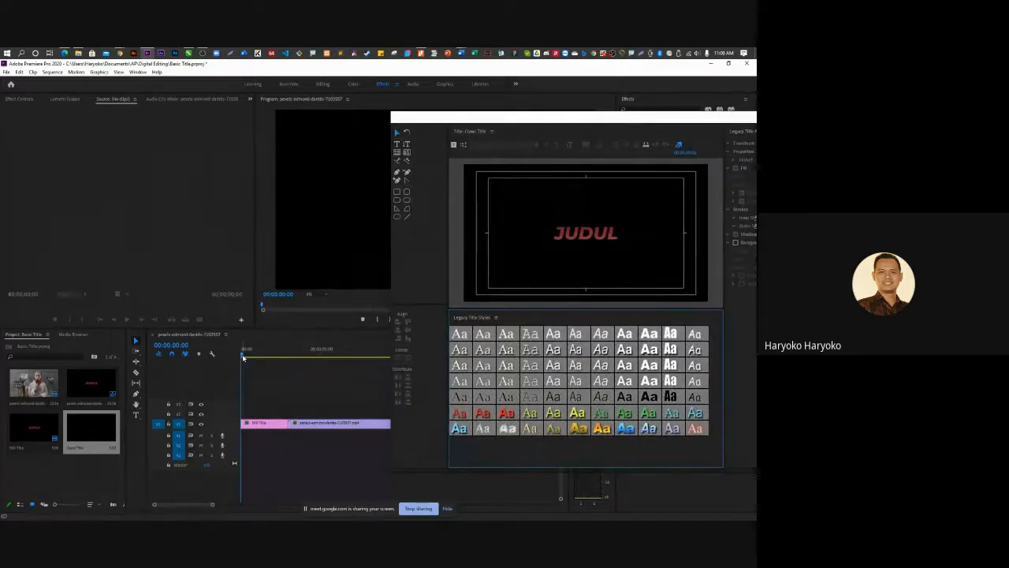
pyautogui.moveTo(599, 128); pyautogui.dragTo(397, 113)
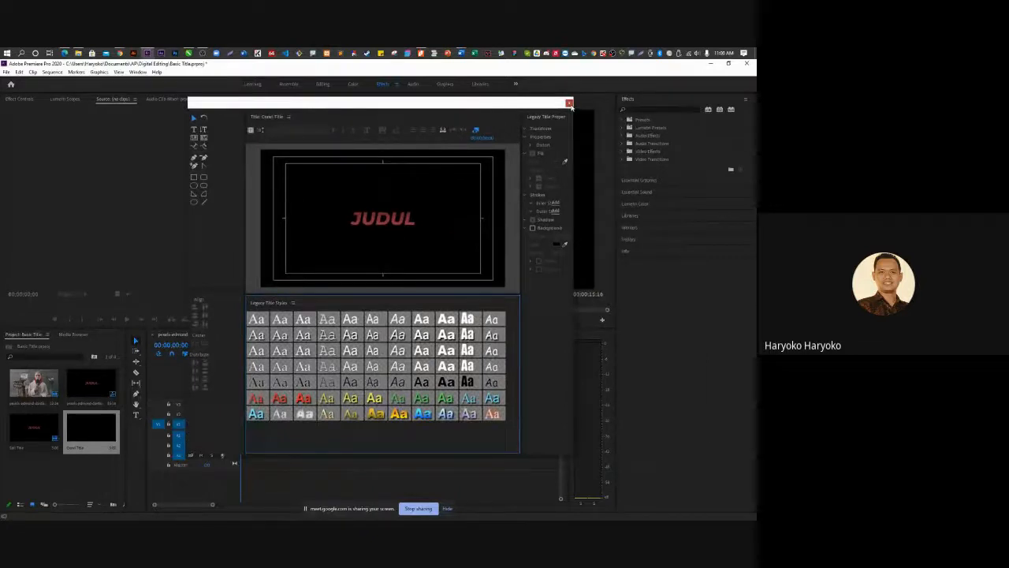
pyautogui.click(570, 103)
pyautogui.moveTo(263, 354); pyautogui.dragTo(320, 360)
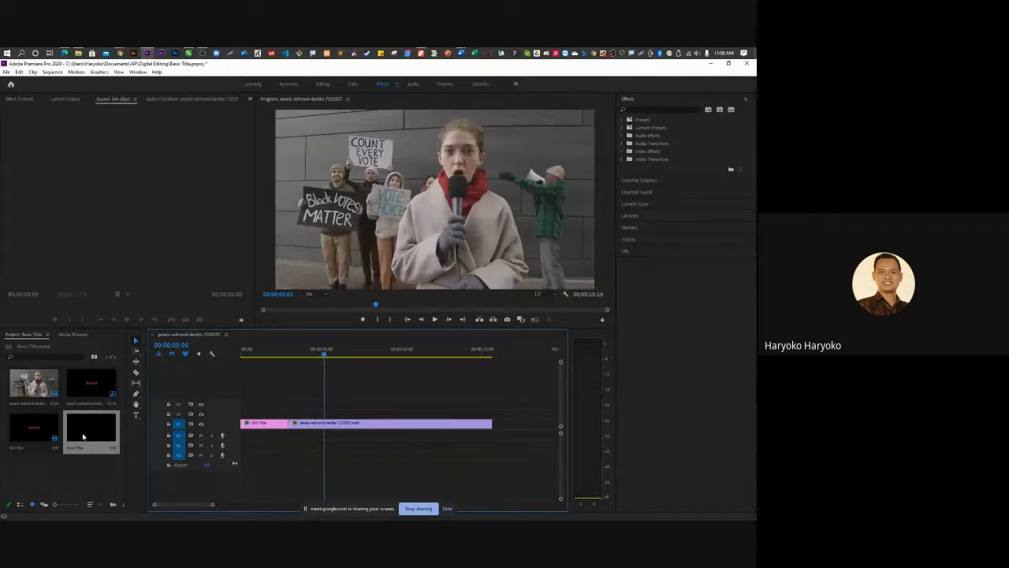
pyautogui.doubleClick(84, 436)
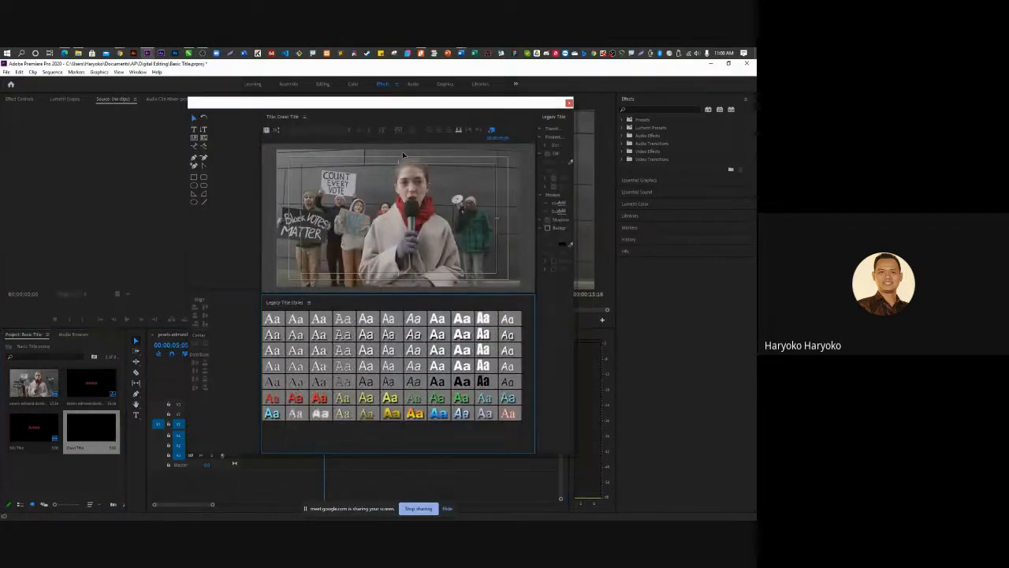
pyautogui.moveTo(392, 107); pyautogui.dragTo(355, 101)
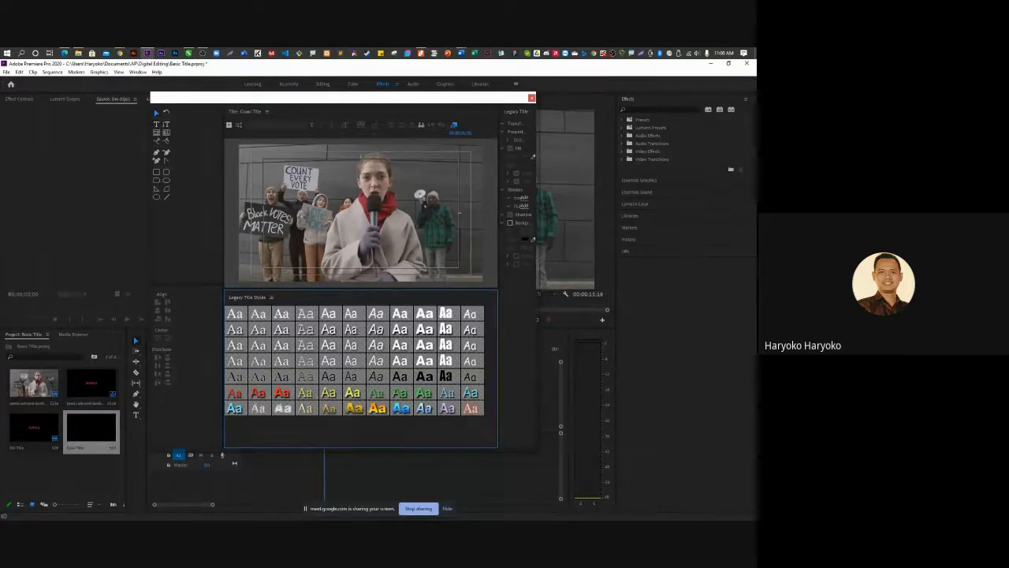
# Launch Microsoft Word through the Run dialog using winword and move its blank document window aside.
pyautogui.hotkey('alt', 'Tab')
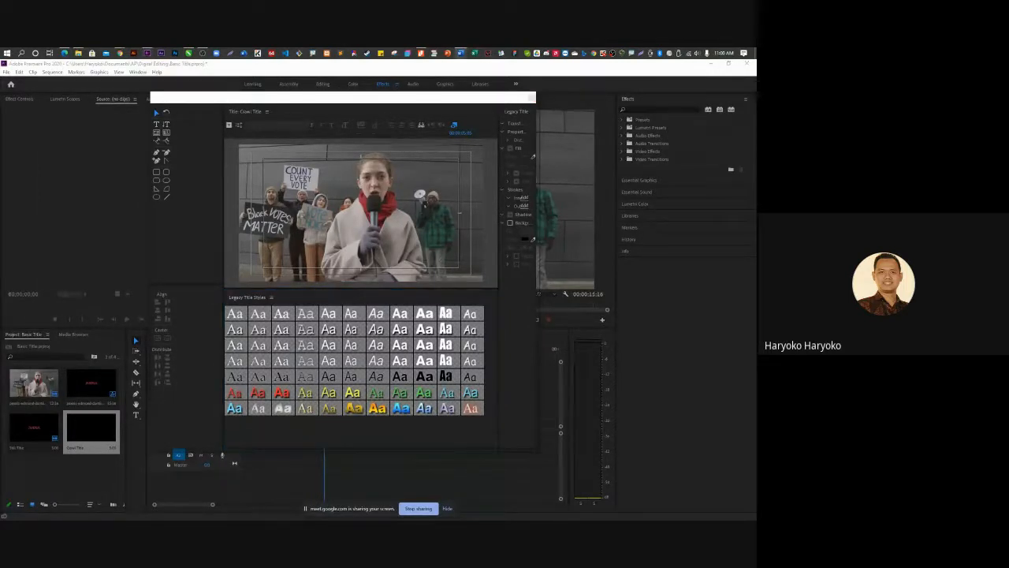
pyautogui.press('super+r')
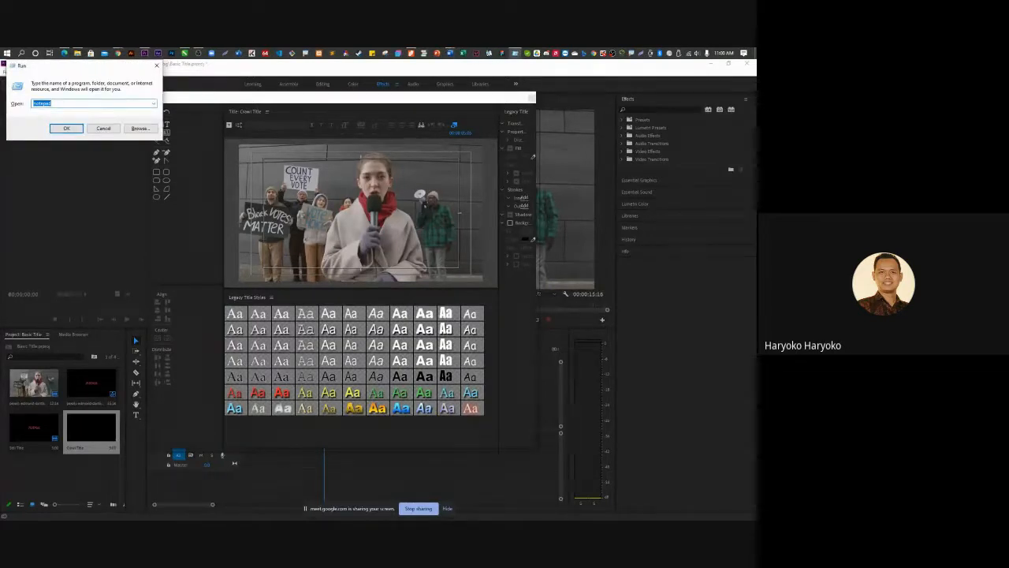
pyautogui.write('w')
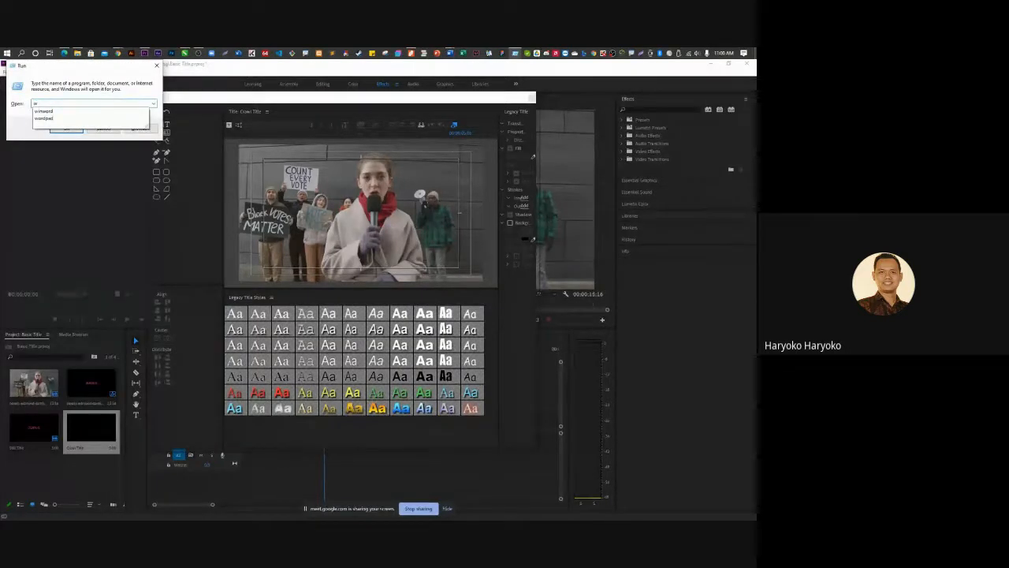
pyautogui.click(53, 112)
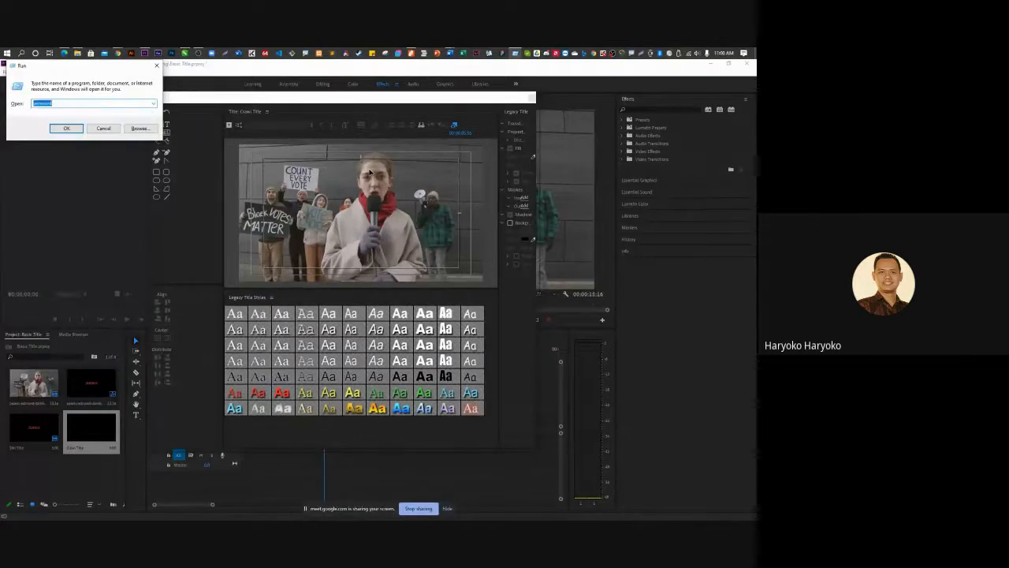
pyautogui.click(68, 127)
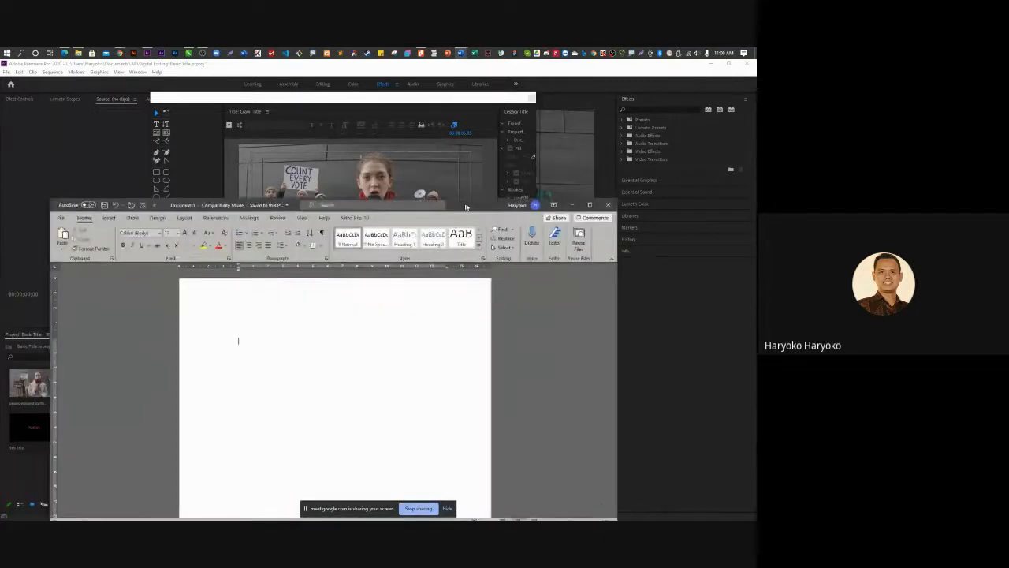
pyautogui.moveTo(464, 205); pyautogui.dragTo(612, 194)
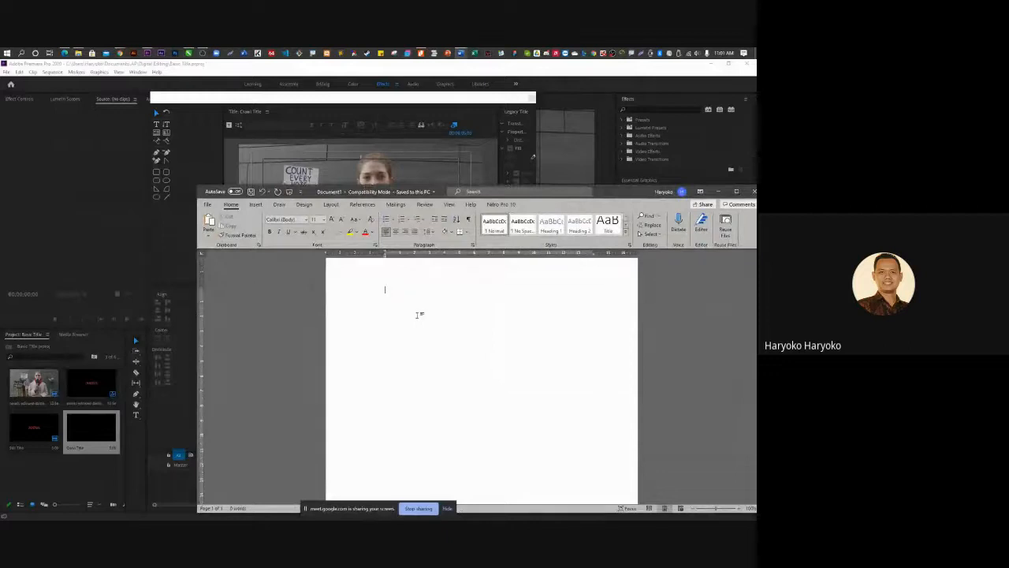
# Write the placeholder-text formulas =RAND(1,7)... and =LOREM(1,7).. on separate lines of the document.
pyautogui.scroll(5, 417, 315)
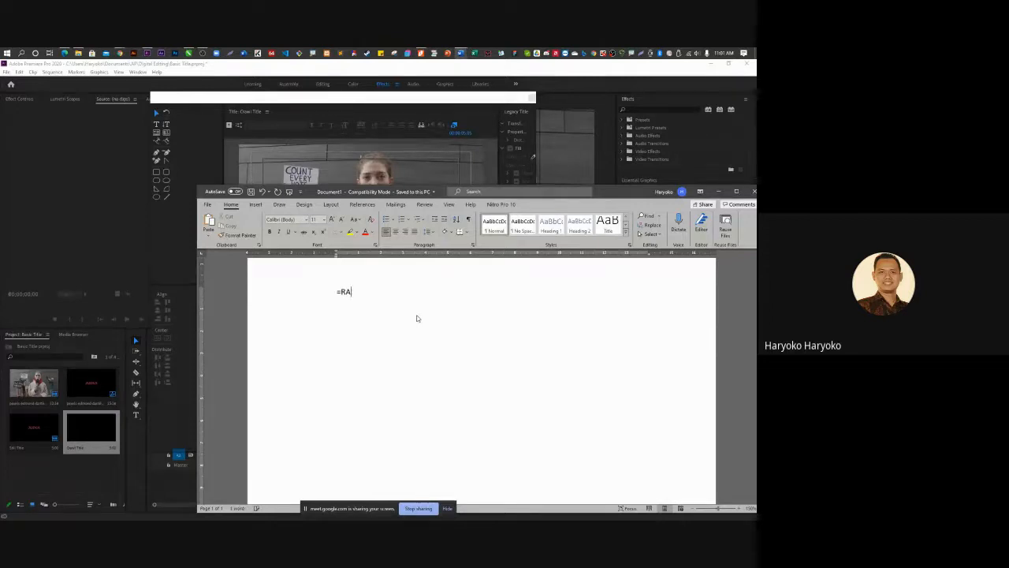
pyautogui.write('ND(1,7)')
pyautogui.press('Return')
pyautogui.hotkey('ctrl', 'z')
pyautogui.write('M(1, 7)..')
pyautogui.press('Return')
pyautogui.press('Return')
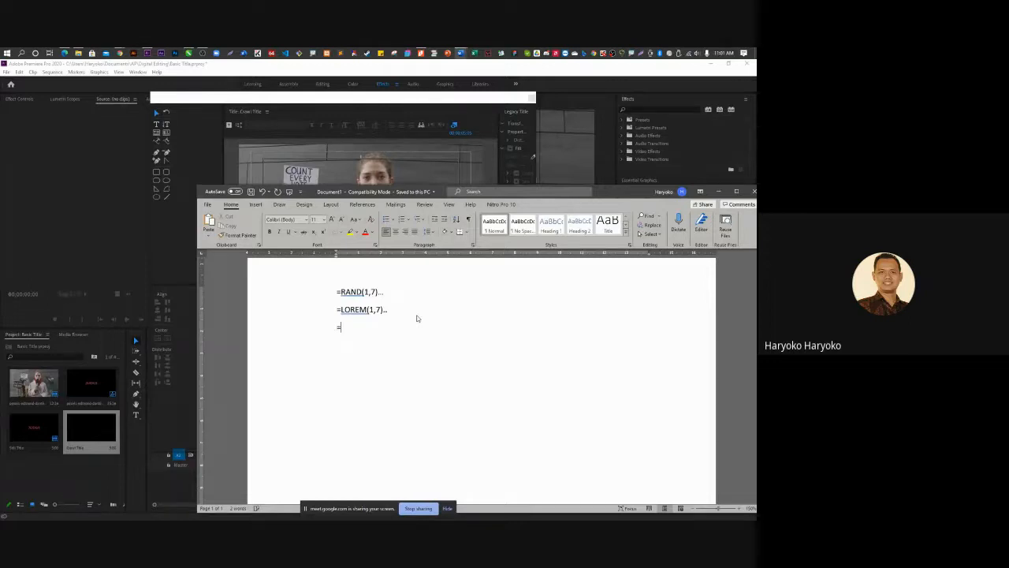
# Generate a placeholder paragraph with =LOREM(1,7) and copy the whole paragraph.
pyautogui.write('LOREM(1,7)')
pyautogui.press('Return')
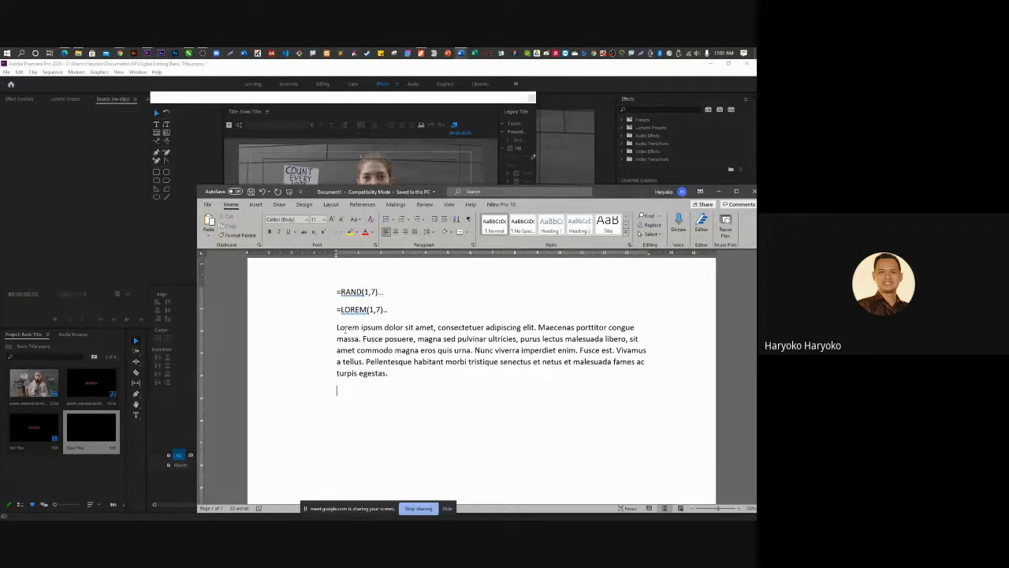
pyautogui.moveTo(337, 326); pyautogui.dragTo(389, 379)
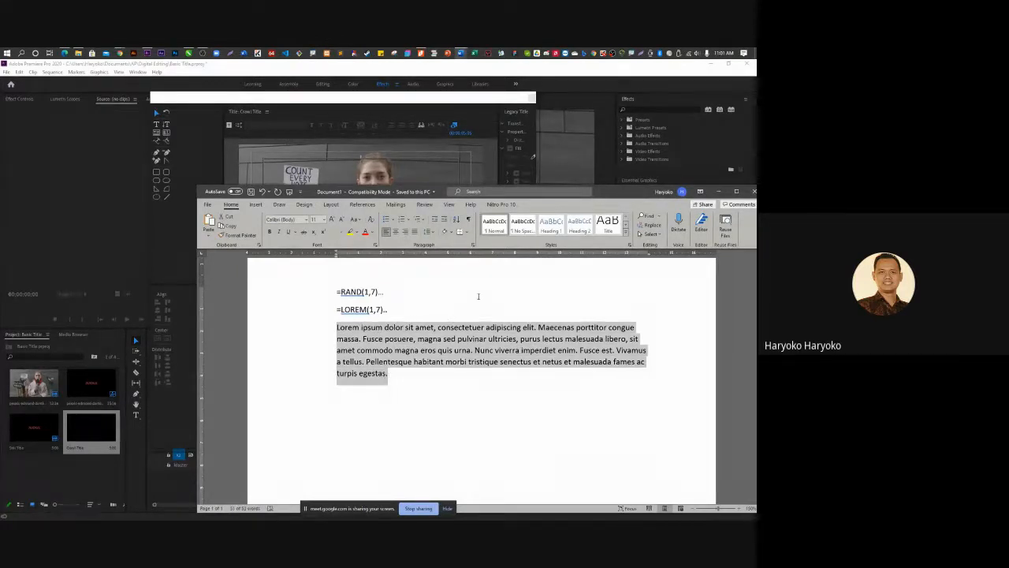
# Switch back to Premiere Pro's title editor and paste the Lorem ipsum text as one line low in the frame.
pyautogui.click(488, 100)
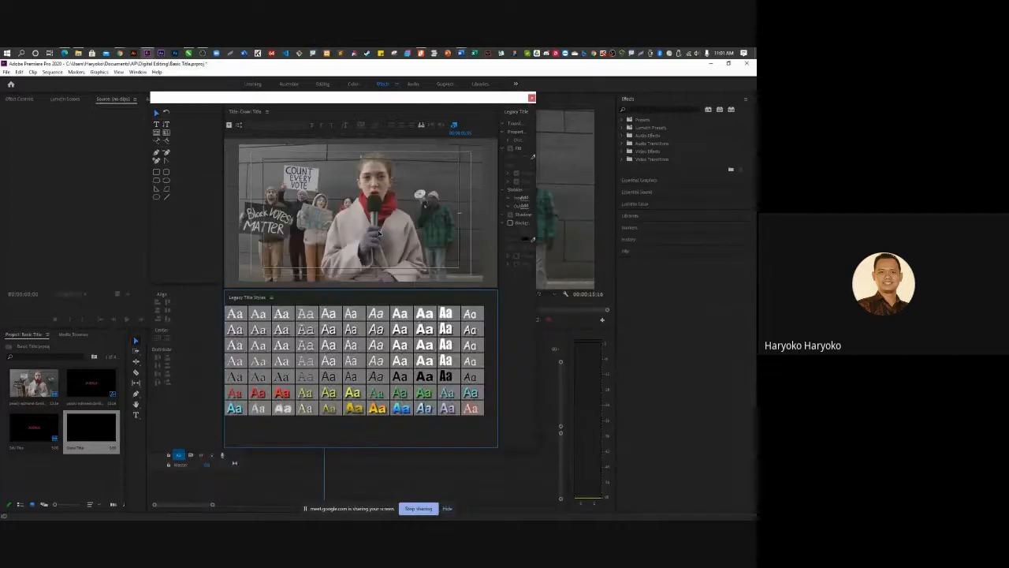
pyautogui.click(157, 124)
pyautogui.click(265, 264)
pyautogui.hotkey('ctrl', 'v')
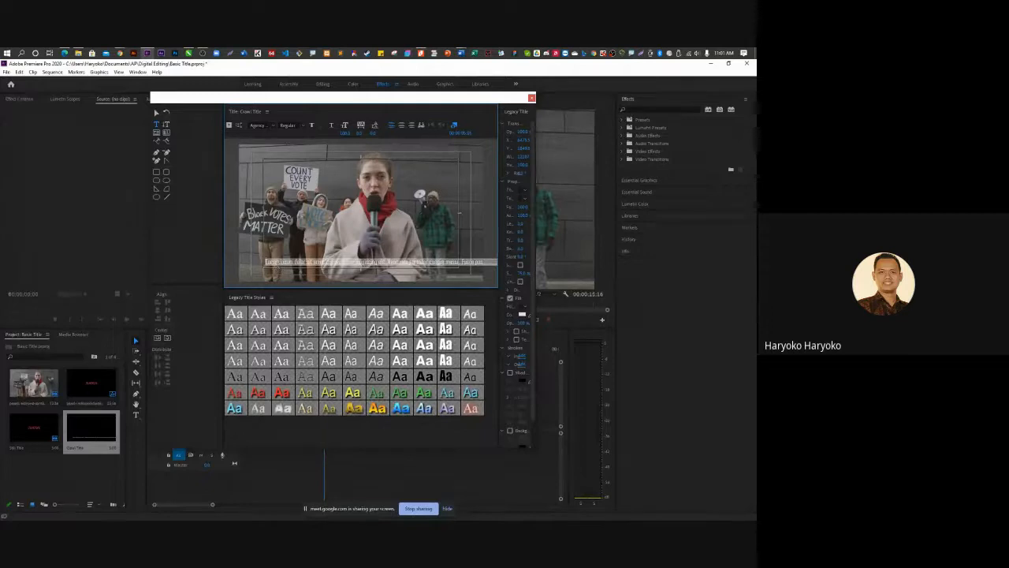
# Widen the title editor and set the Lorem ipsum text's font family to Montserrat.
pyautogui.moveTo(536, 149); pyautogui.dragTo(593, 148)
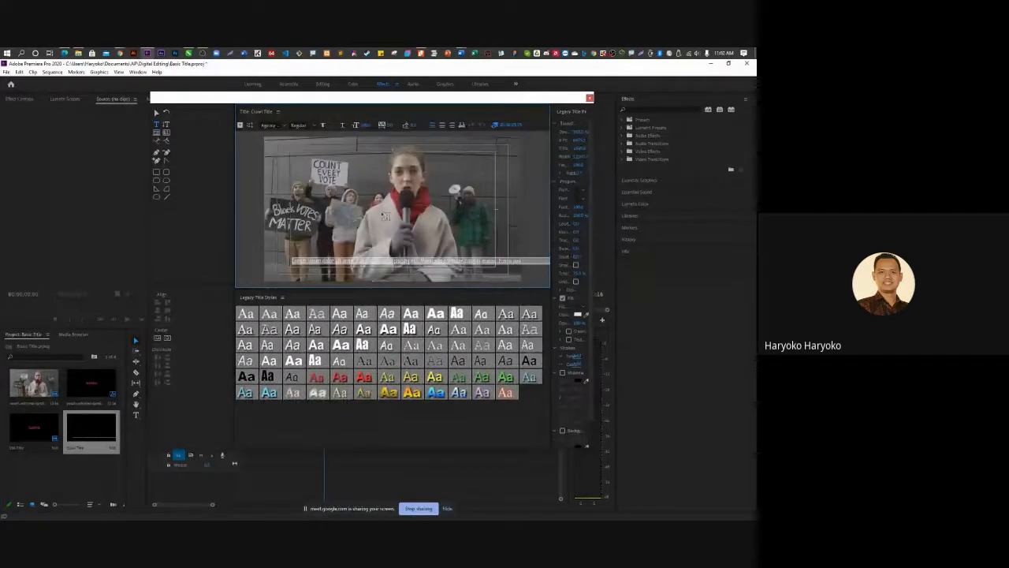
pyautogui.click(584, 193)
pyautogui.scroll(-10, 594, 286)
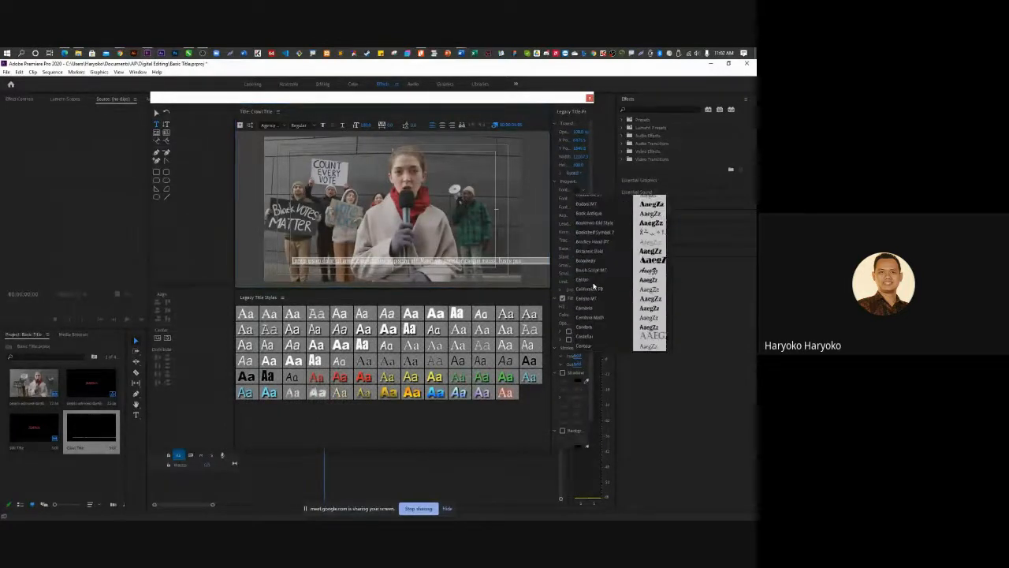
pyautogui.scroll(-10, 594, 286)
pyautogui.scroll(-12, 603, 294)
pyautogui.scroll(-10, 603, 294)
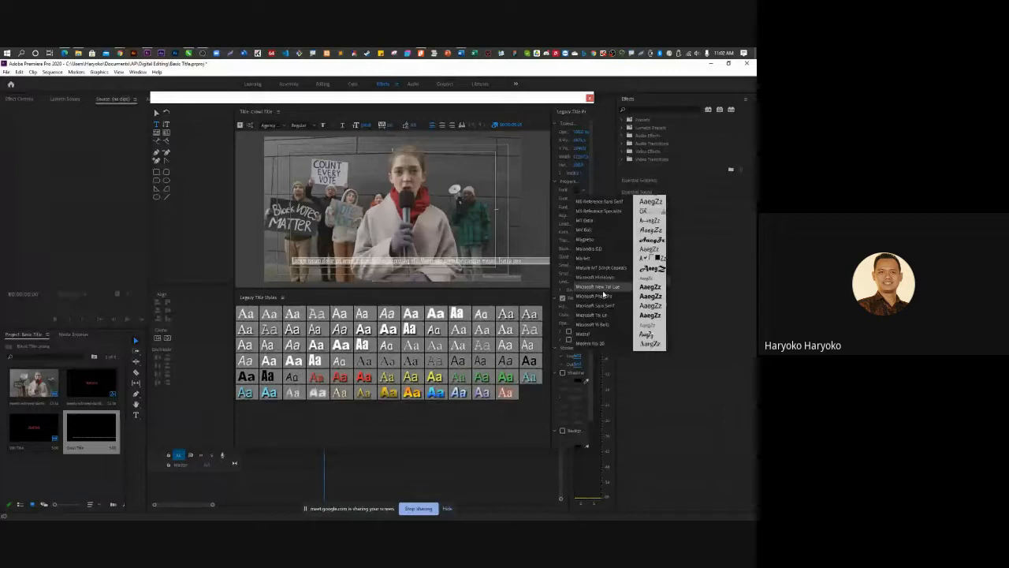
pyautogui.scroll(-2, 598, 320)
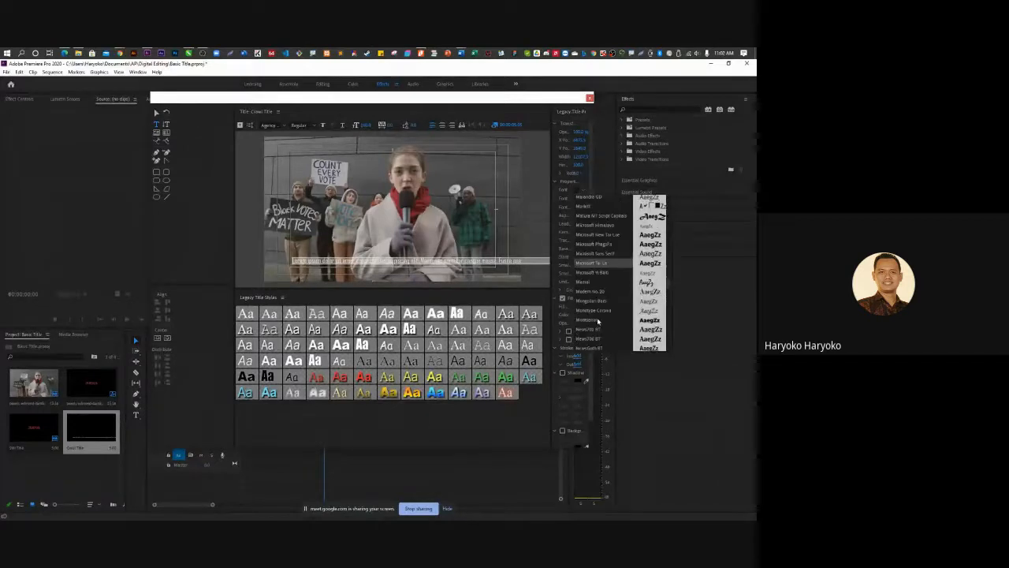
pyautogui.click(598, 321)
# Set the Lorem ipsum text's font style to Bold, widen the title editor further, and nudge the text slightly lower.
pyautogui.click(585, 198)
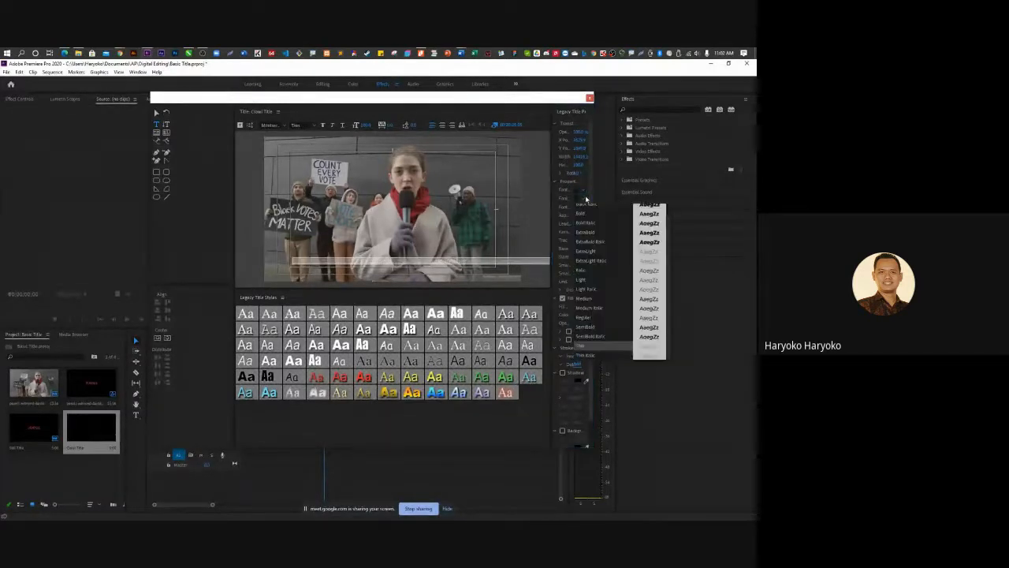
pyautogui.scroll(1, 597, 229)
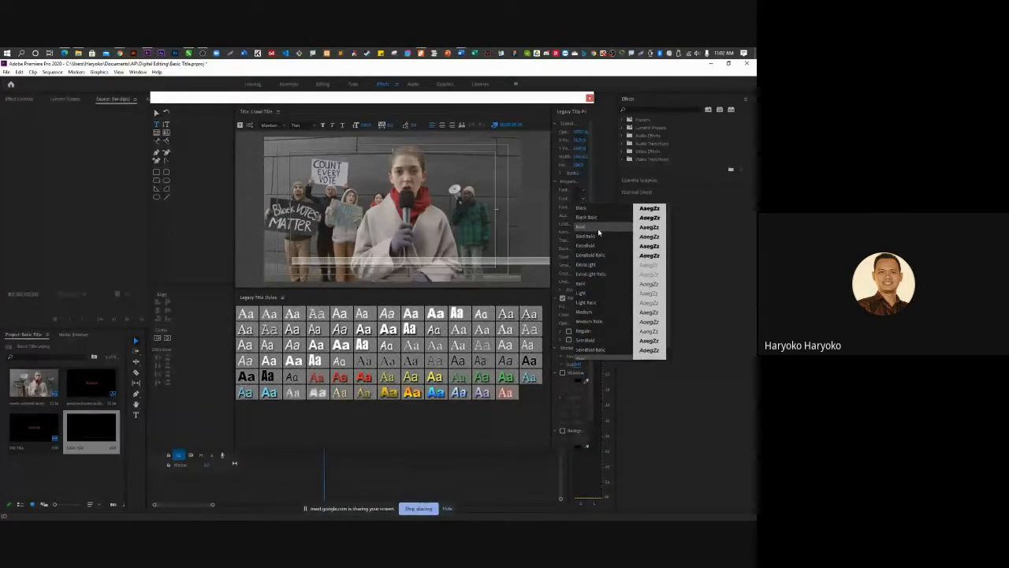
pyautogui.click(598, 229)
pyautogui.moveTo(593, 225); pyautogui.dragTo(655, 225)
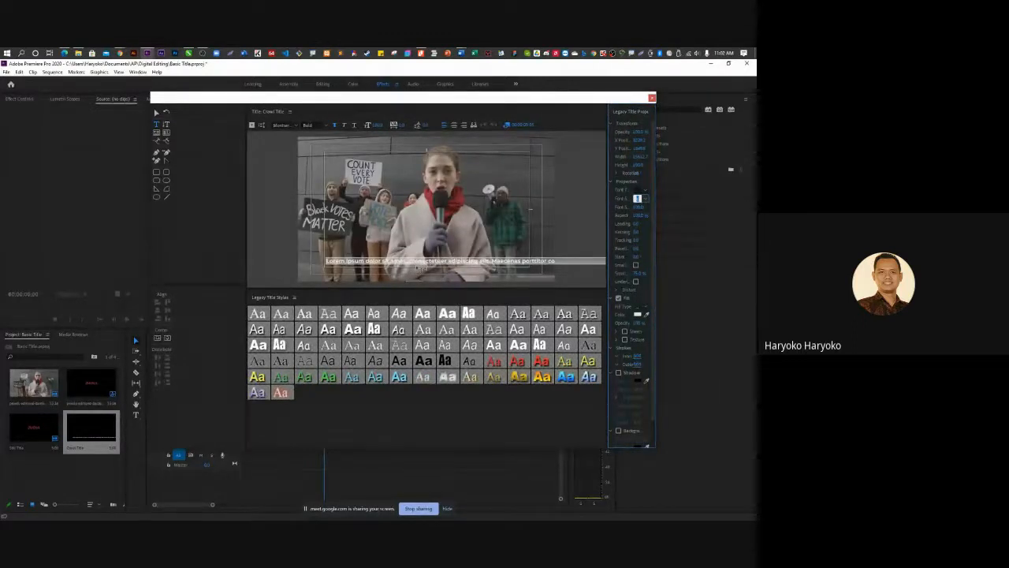
pyautogui.click(157, 114)
pyautogui.moveTo(388, 265); pyautogui.dragTo(388, 268)
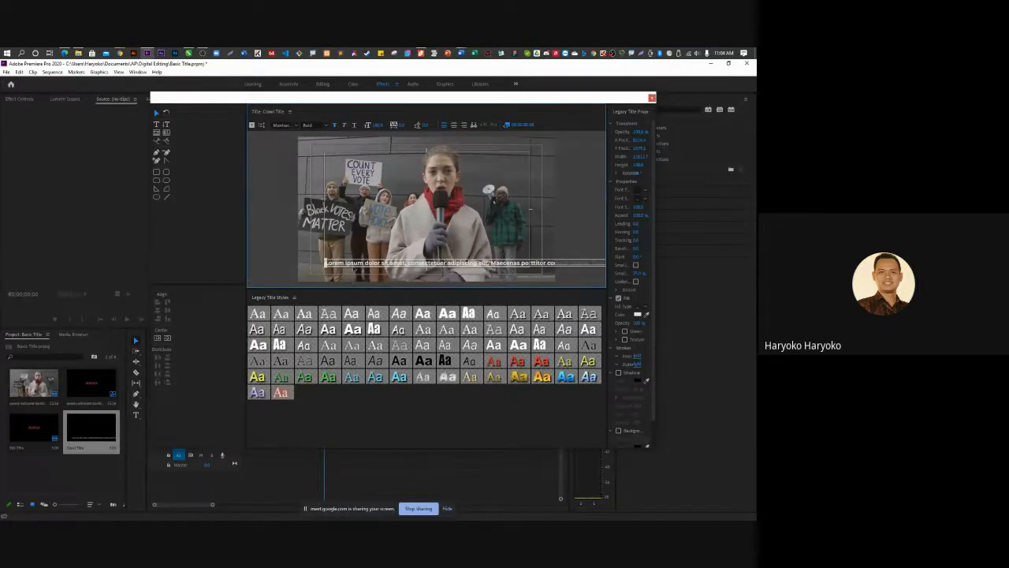
# Set the title type to Crawl Left with Start Off Screen and End Off Screen, and close the title editor.
pyautogui.hotkey('ctrl', '1')
pyautogui.click(265, 122)
pyautogui.moveTo(266, 107)
pyautogui.mouseDown()
pyautogui.moveTo(244, 142)
pyautogui.moveTo(256, 157)
pyautogui.moveTo(277, 130)
pyautogui.moveTo(268, 106)
pyautogui.mouseUp()
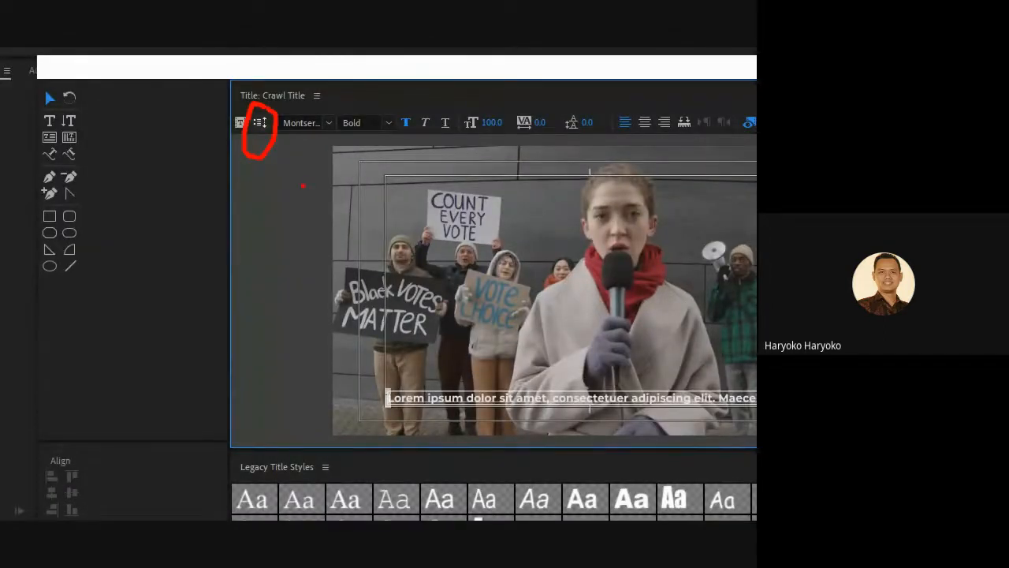
pyautogui.press('Escape')
pyautogui.click(262, 126)
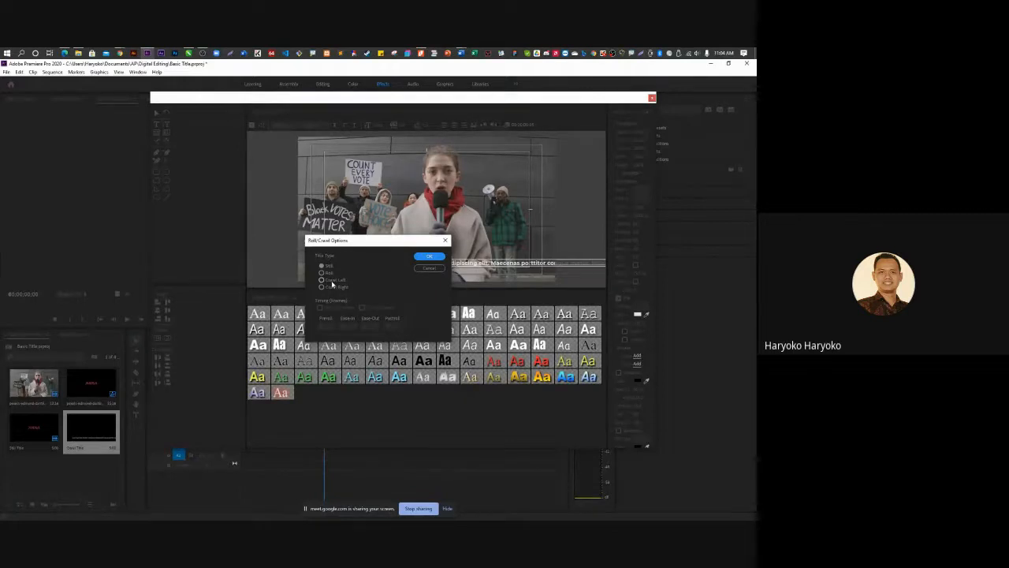
pyautogui.click(322, 280)
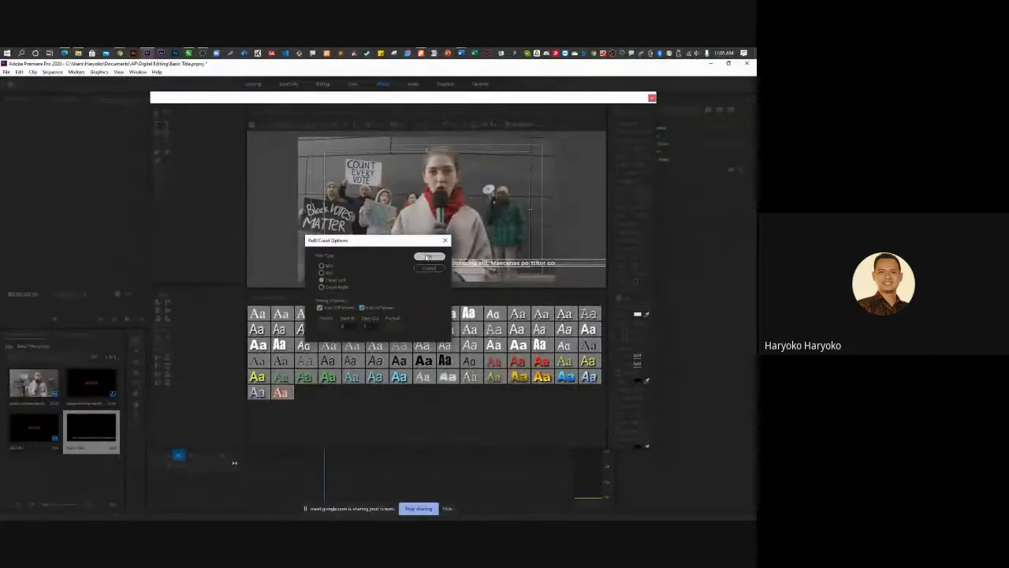
pyautogui.click(495, 204)
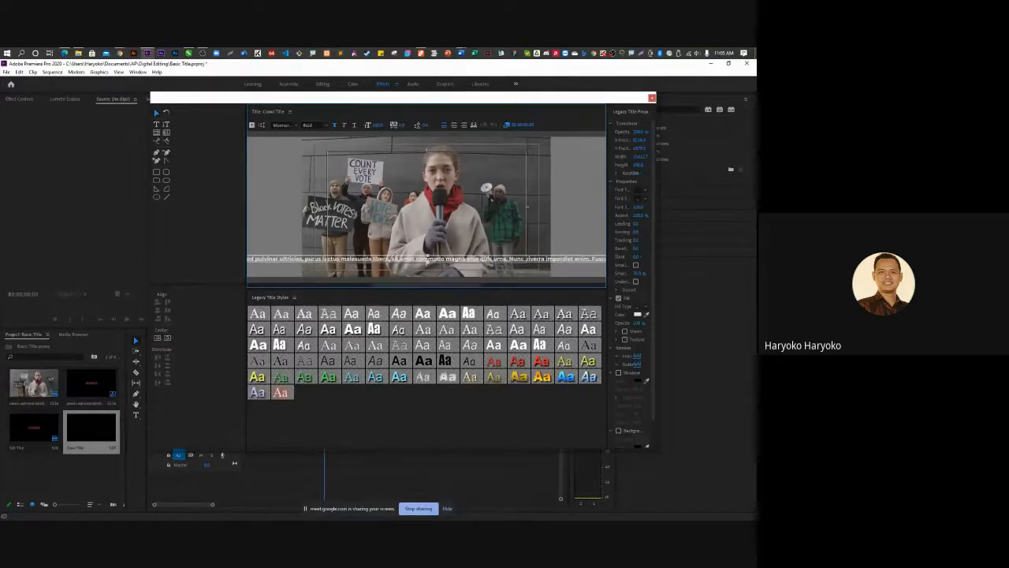
pyautogui.click(652, 98)
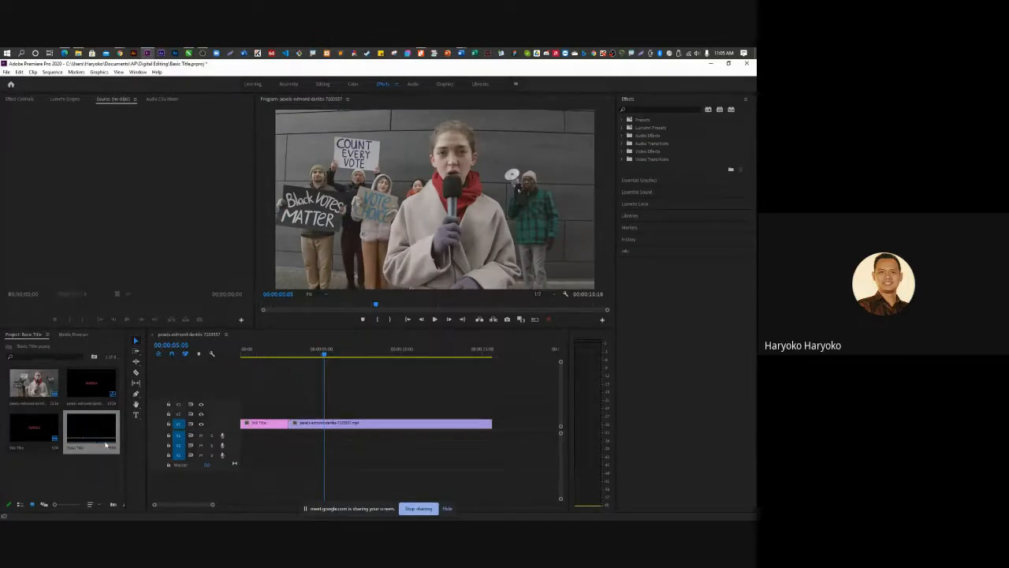
# Place the Crawl Title on track V2 at the start of the reporter video and play it back.
pyautogui.moveTo(327, 358); pyautogui.dragTo(238, 365)
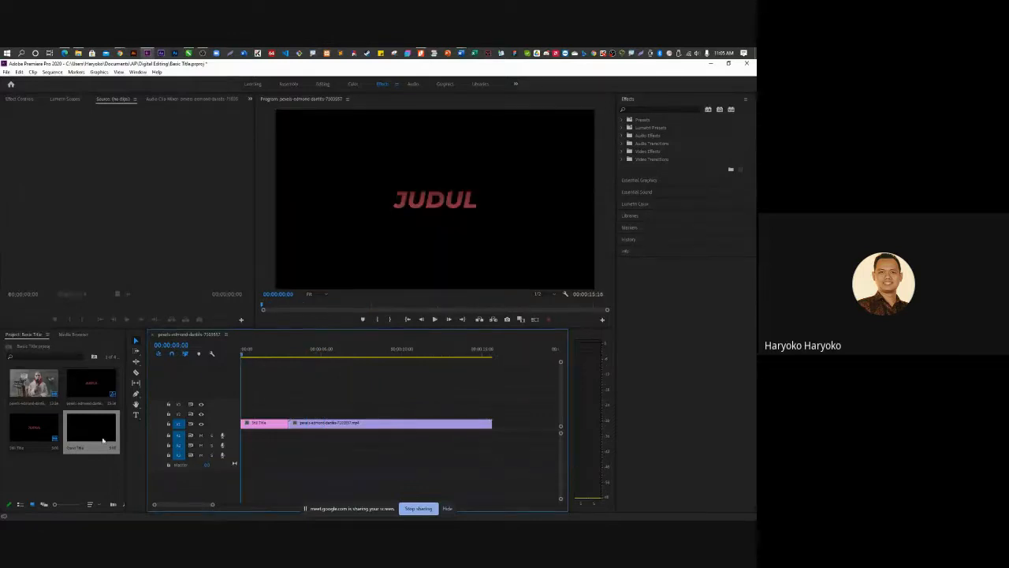
pyautogui.moveTo(90, 430); pyautogui.dragTo(296, 415)
pyautogui.press('space')
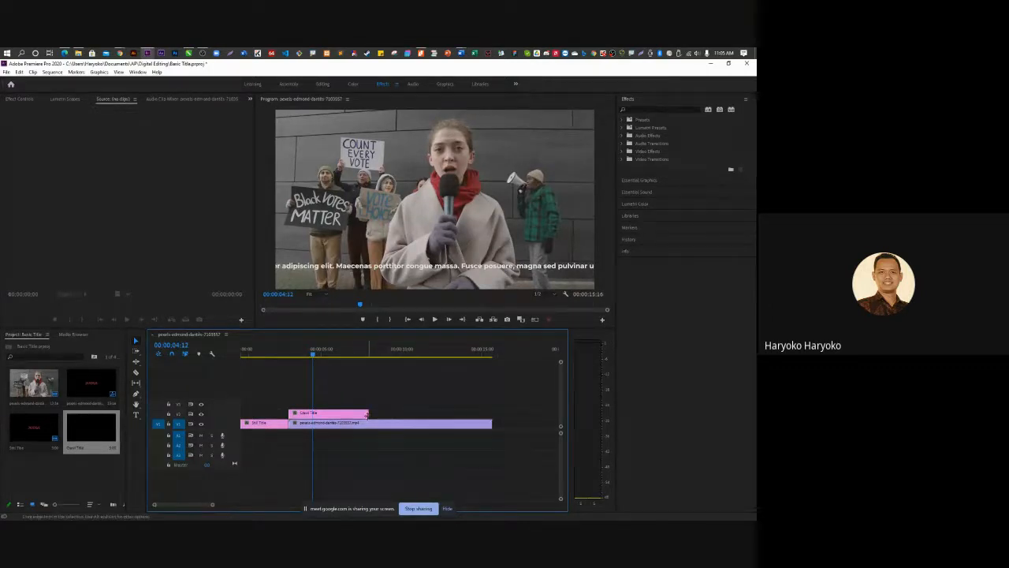
# Extend the Crawl Title clip to the end of the reporter video and preview the crawl.
pyautogui.moveTo(366, 413); pyautogui.dragTo(491, 414)
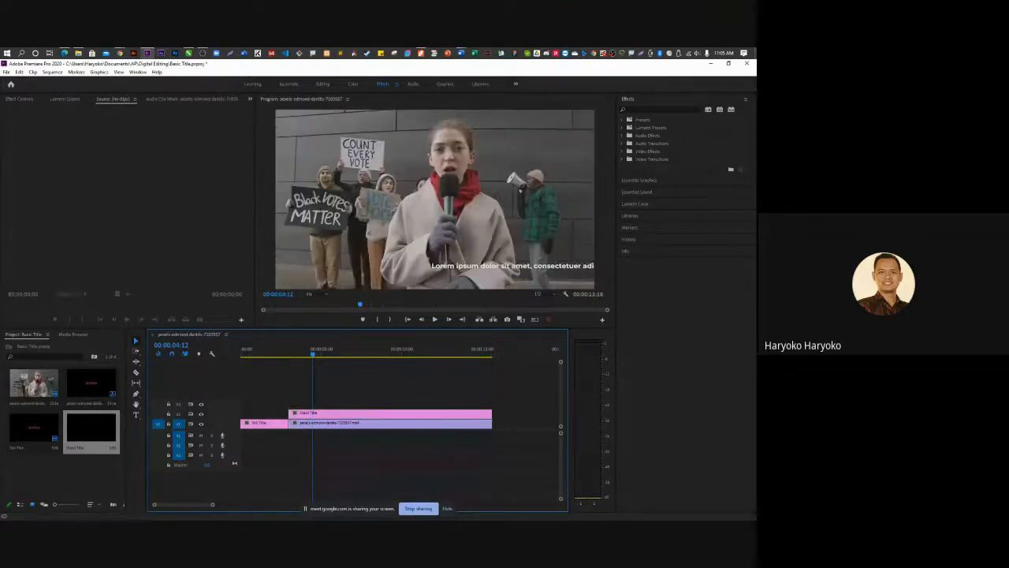
pyautogui.press('space')
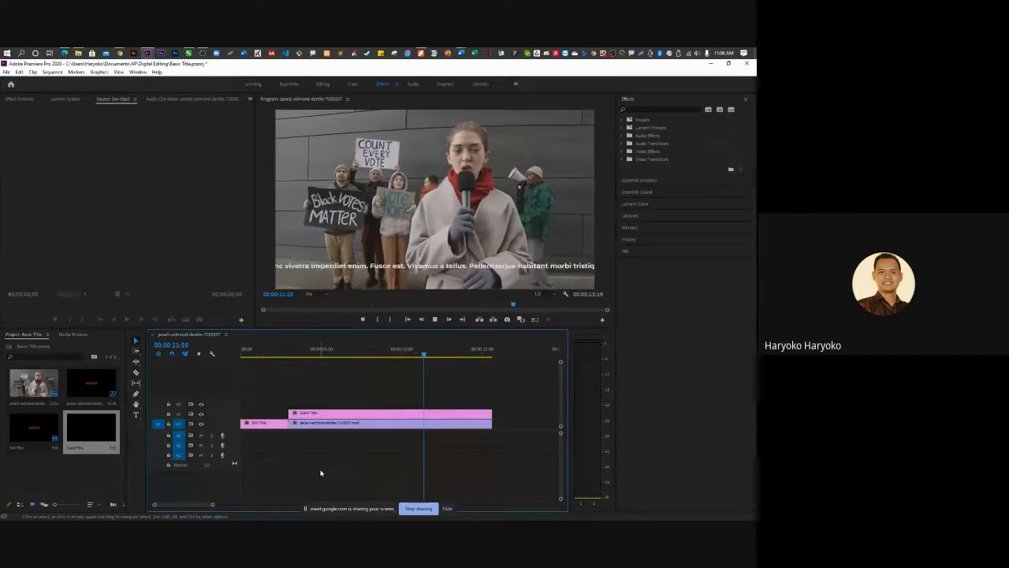
pyautogui.press('space')
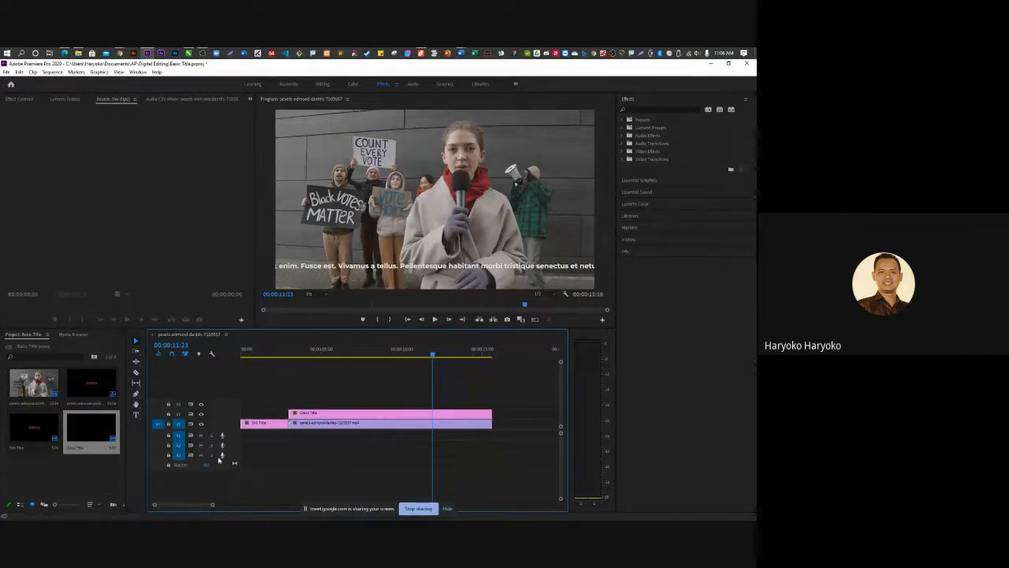
# Reopen the Crawl Title, delete all text after "Nunc viverra imperdiet enim.", and close the title editor.
pyautogui.doubleClick(100, 445)
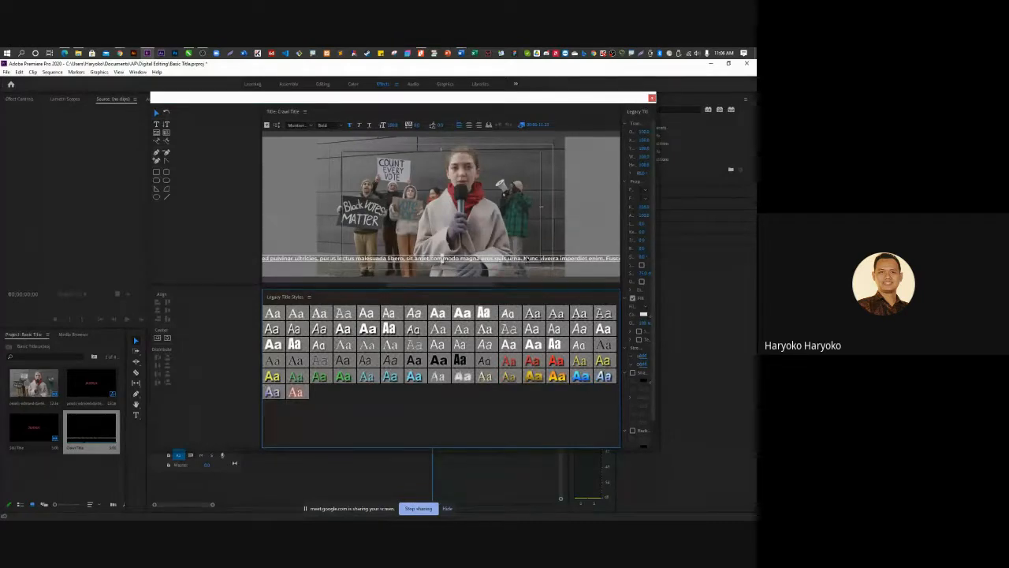
pyautogui.click(524, 260)
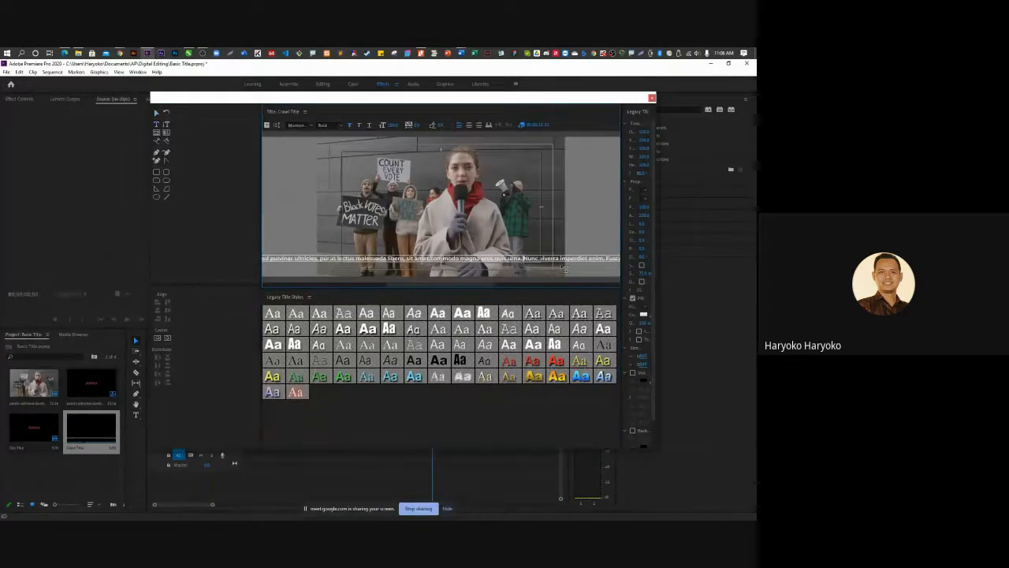
pyautogui.press('Right')
pyautogui.press('Right')
pyautogui.press('Right')
pyautogui.press('Right')
pyautogui.press('Right')
pyautogui.press('Right')
pyautogui.press('Right')
pyautogui.press('Right')
pyautogui.press('Right')
pyautogui.press('Right')
pyautogui.press('Right')
pyautogui.press('Right')
pyautogui.press('Right')
pyautogui.press('Right')
pyautogui.press('Right')
pyautogui.press('Right')
pyautogui.press('Right')
pyautogui.press('Right')
pyautogui.press('Right')
pyautogui.press('Right')
pyautogui.press('Right')
pyautogui.press('Right')
pyautogui.press('Right')
pyautogui.press('Right')
pyautogui.press('Right')
pyautogui.press('Right')
pyautogui.press('Right')
pyautogui.press('Right')
pyautogui.press('Right')
pyautogui.press('Right')
pyautogui.press('Right')
pyautogui.press('Right')
pyautogui.press('Right')
pyautogui.press('Right')
pyautogui.press('Right')
pyautogui.press('Right')
pyautogui.press('Right')
pyautogui.press('Right')
pyautogui.press('Right')
pyautogui.press('Right')
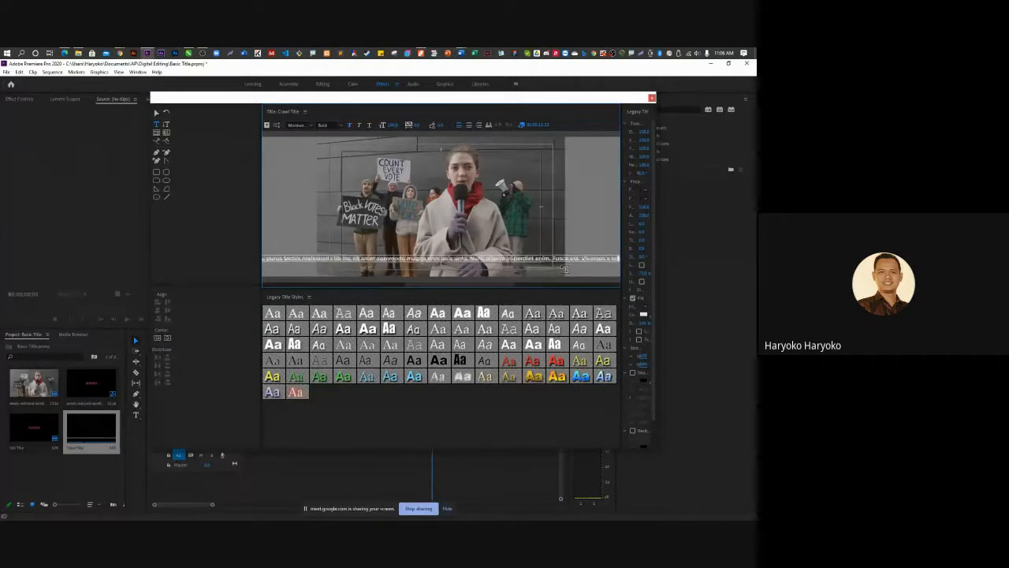
pyautogui.press('Right')
pyautogui.press('Right')
pyautogui.press('Right')
pyautogui.press('Right')
pyautogui.press('Right')
pyautogui.press('Right')
pyautogui.press('Right')
pyautogui.press('Right')
pyautogui.press('Right')
pyautogui.press('Right')
pyautogui.press('Right')
pyautogui.press('Right')
pyautogui.press('Right')
pyautogui.press('Right')
pyautogui.press('Right')
pyautogui.press('Right')
pyautogui.press('Right')
pyautogui.press('Right')
pyautogui.press('Right')
pyautogui.press('Right')
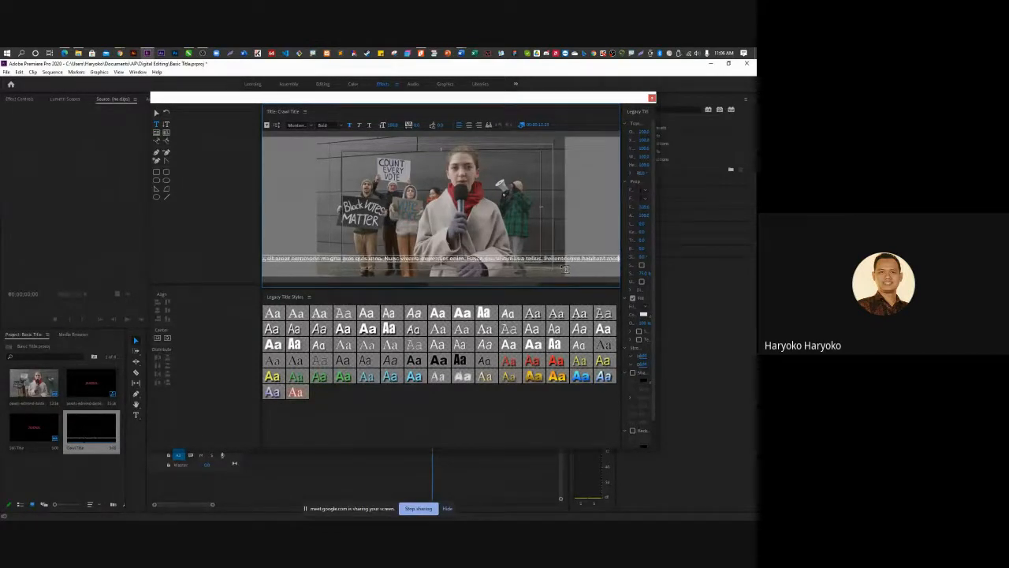
pyautogui.press('Right')
pyautogui.press('Right')
pyautogui.press('Right')
pyautogui.press('Right')
pyautogui.press('Right')
pyautogui.press('Right')
pyautogui.press('Right')
pyautogui.press('Right')
pyautogui.press('Right')
pyautogui.press('Right')
pyautogui.press('Right')
pyautogui.press('Right')
pyautogui.press('Right')
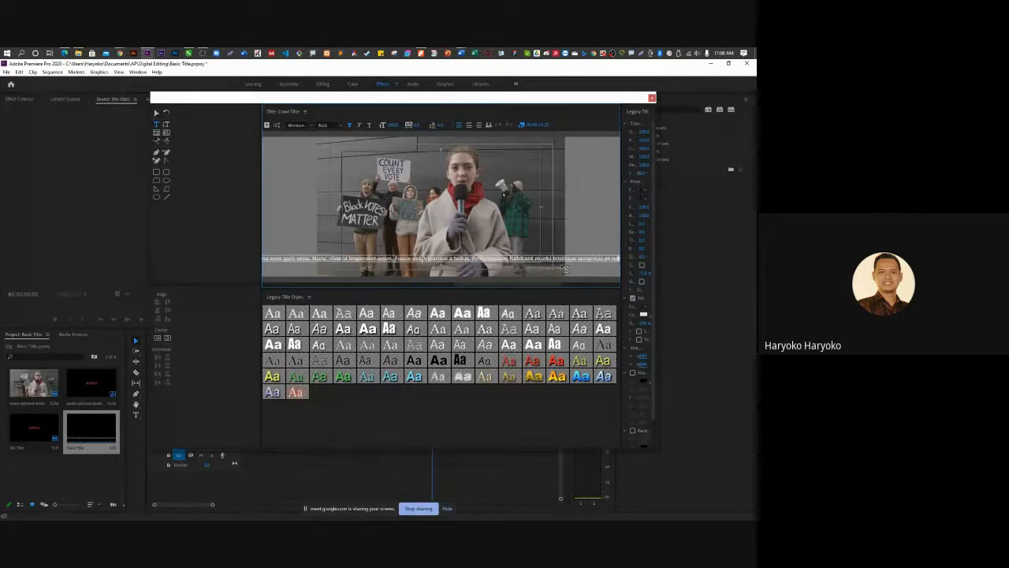
pyautogui.press('Right')
pyautogui.press('Right')
pyautogui.press('Right')
pyautogui.press('Right')
pyautogui.press('Right')
pyautogui.press('Right')
pyautogui.press('Right')
pyautogui.press('Right')
pyautogui.press('Right')
pyautogui.press('Right')
pyautogui.press('Right')
pyautogui.press('Right')
pyautogui.press('Right')
pyautogui.press('Right')
pyautogui.press('Right')
pyautogui.press('Right')
pyautogui.press('Right')
pyautogui.press('Right')
pyautogui.press('Right')
pyautogui.press('Right')
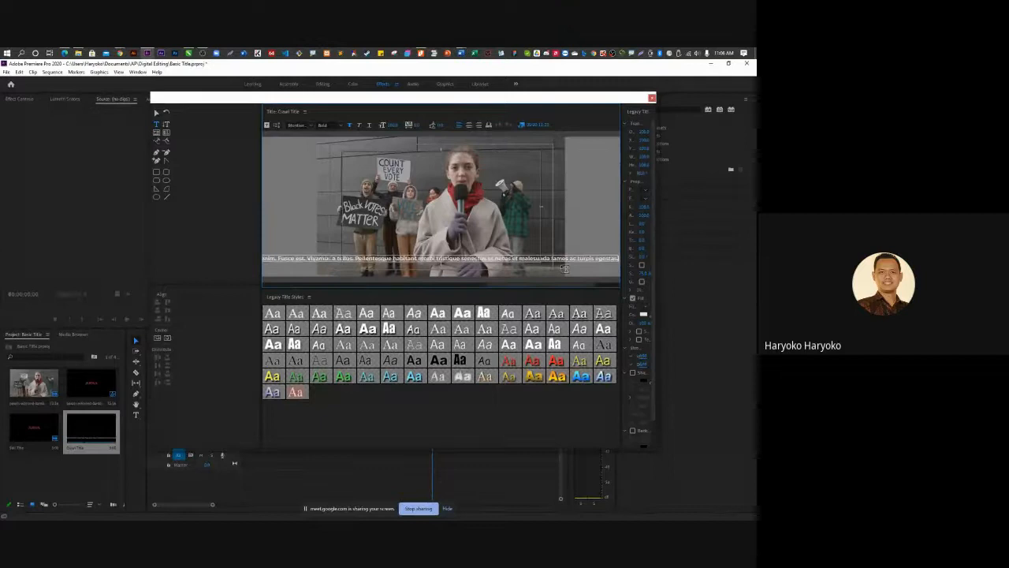
pyautogui.hotkey('ctrl', 'shift', 'Left')
pyautogui.hotkey('ctrl', 'shift', 'Left')
pyautogui.hotkey('ctrl', 'shift', 'Left')
pyautogui.hotkey('ctrl', 'shift', 'Left')
pyautogui.hotkey('ctrl', 'shift', 'Left')
pyautogui.hotkey('ctrl', 'shift', 'Left')
pyautogui.hotkey('ctrl', 'shift', 'Left')
pyautogui.hotkey('ctrl', 'shift', 'Left')
pyautogui.hotkey('ctrl', 'shift', 'Left')
pyautogui.hotkey('ctrl', 'shift', 'Left')
pyautogui.hotkey('ctrl', 'shift', 'Left')
pyautogui.hotkey('ctrl', 'shift', 'Left')
pyautogui.hotkey('ctrl', 'shift', 'Left')
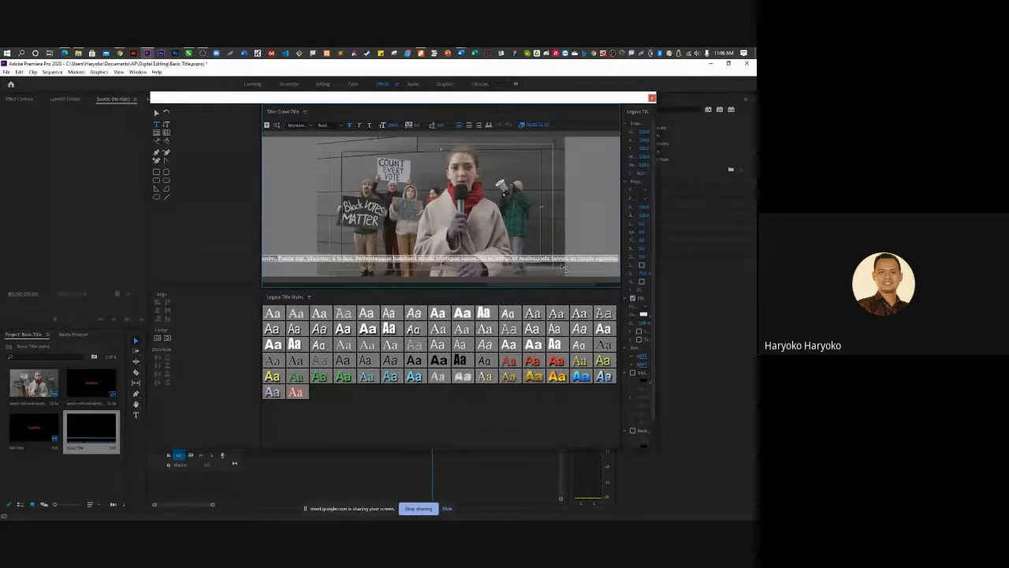
pyautogui.press('BackSpace')
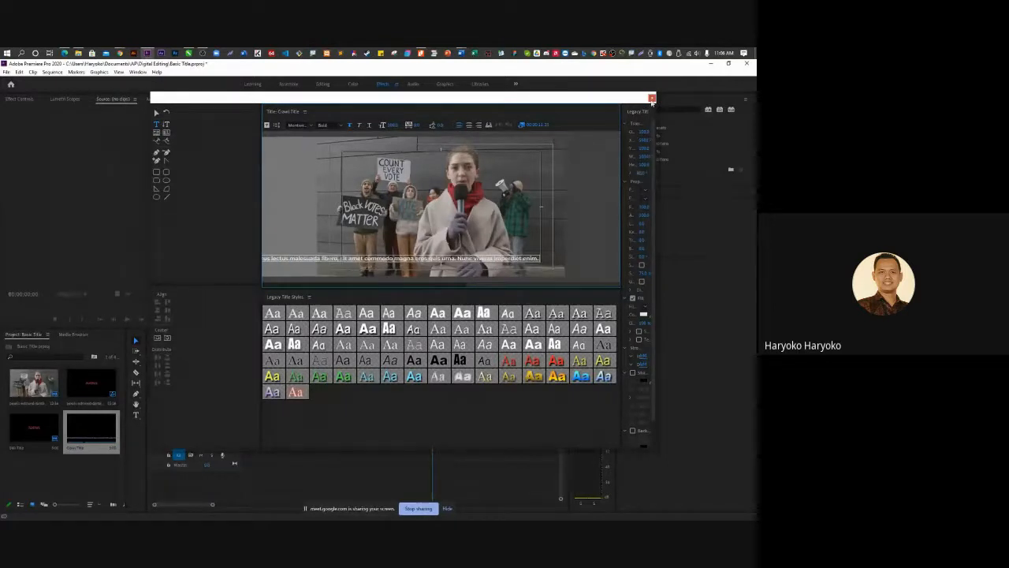
pyautogui.click(652, 98)
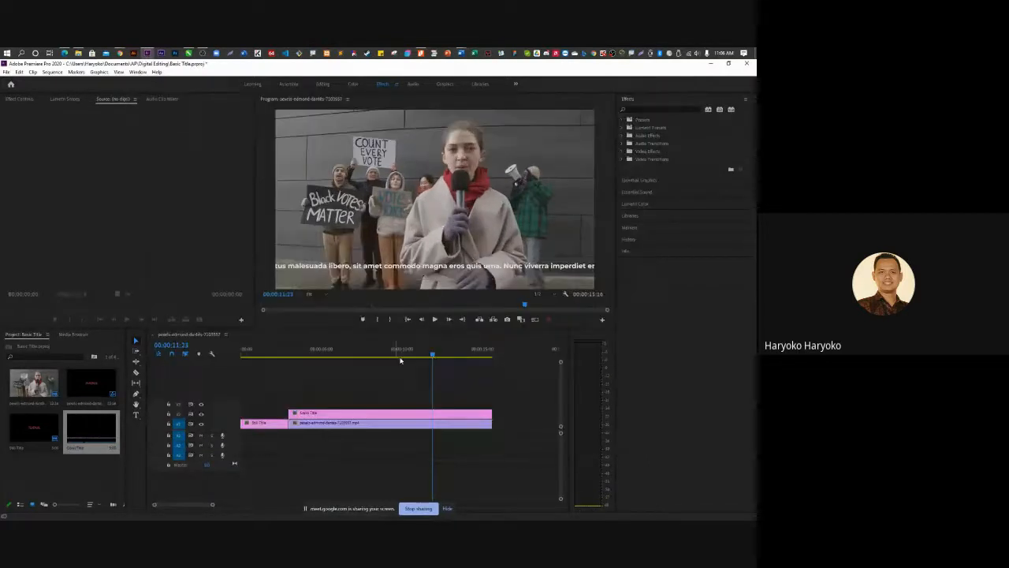
# Play back the shortened crawl from the start of the reporter video.
pyautogui.moveTo(432, 364); pyautogui.dragTo(287, 369)
pyautogui.press('space')
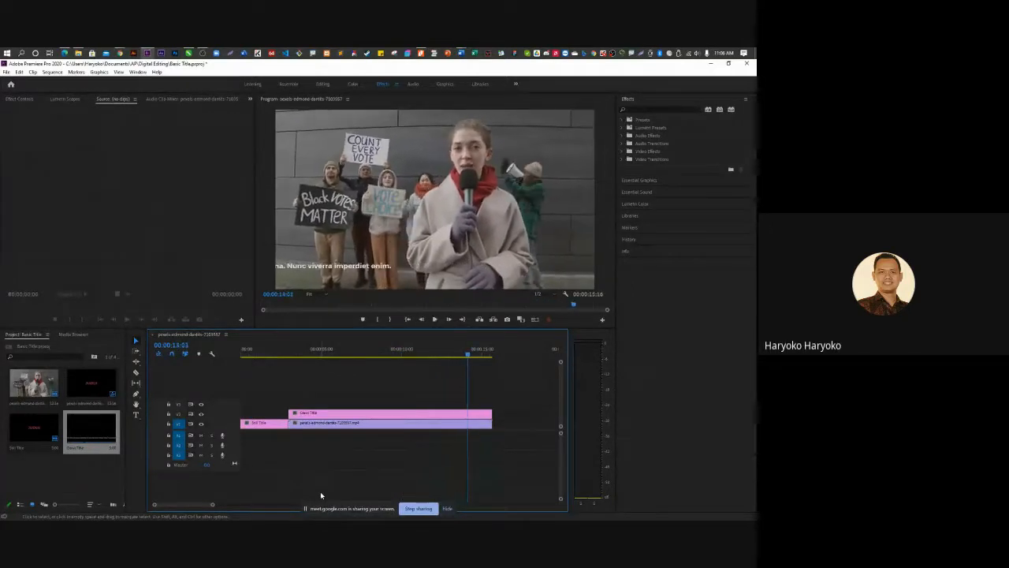
# Reopen the Crawl Title, delete all text after "magna sed pulvinar ultricies.", and close the title editor.
pyautogui.doubleClick(89, 438)
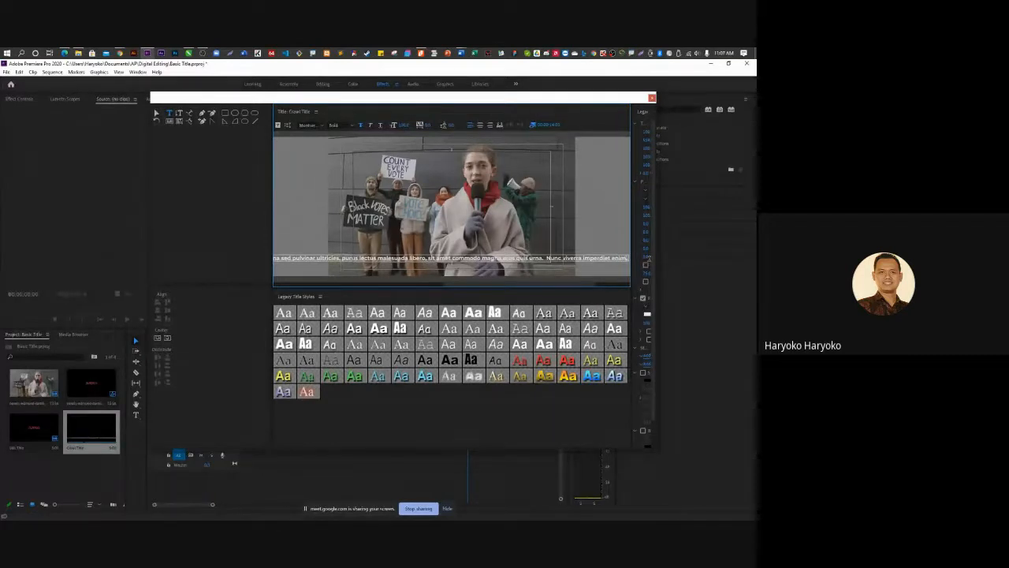
pyautogui.hotkey('shift', 'Left')
pyautogui.hotkey('shift', 'Left')
pyautogui.hotkey('shift', 'Left')
pyautogui.hotkey('shift', 'Left')
pyautogui.hotkey('shift', 'Left')
pyautogui.hotkey('shift', 'Left')
pyautogui.hotkey('shift', 'Left')
pyautogui.hotkey('shift', 'Left')
pyautogui.hotkey('shift', 'Left')
pyautogui.hotkey('shift', 'Left')
pyautogui.hotkey('shift', 'Left')
pyautogui.hotkey('shift', 'Left')
pyautogui.hotkey('shift', 'Left')
pyautogui.hotkey('shift', 'Left')
pyautogui.hotkey('shift', 'Left')
pyautogui.hotkey('shift', 'Left')
pyautogui.hotkey('shift', 'Left')
pyautogui.hotkey('shift', 'Left')
pyautogui.hotkey('shift', 'Left')
pyautogui.hotkey('shift', 'Left')
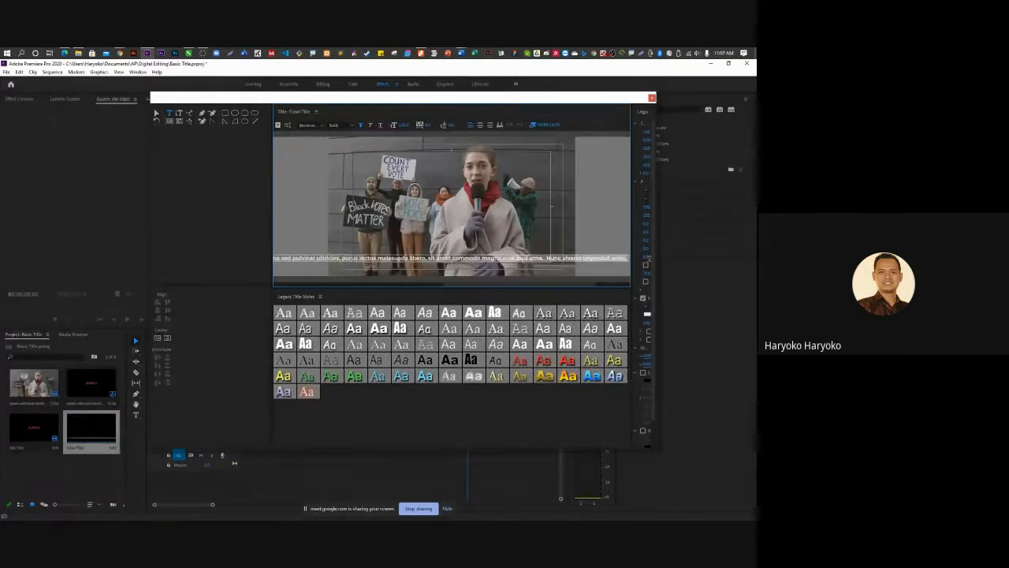
pyautogui.hotkey('shift', 'Left')
pyautogui.hotkey('shift', 'Left')
pyautogui.hotkey('shift', 'Left')
pyautogui.hotkey('shift', 'Left')
pyautogui.hotkey('shift', 'Left')
pyautogui.hotkey('shift', 'Left')
pyautogui.hotkey('shift', 'Left')
pyautogui.hotkey('shift', 'Left')
pyautogui.hotkey('shift', 'Left')
pyautogui.hotkey('shift', 'Left')
pyautogui.hotkey('shift', 'Left')
pyautogui.hotkey('shift', 'Left')
pyautogui.hotkey('shift', 'Left')
pyautogui.hotkey('shift', 'Left')
pyautogui.hotkey('shift', 'Left')
pyautogui.hotkey('shift', 'Left')
pyautogui.hotkey('shift', 'Left')
pyautogui.hotkey('shift', 'Left')
pyautogui.hotkey('shift', 'Left')
pyautogui.hotkey('shift', 'Left')
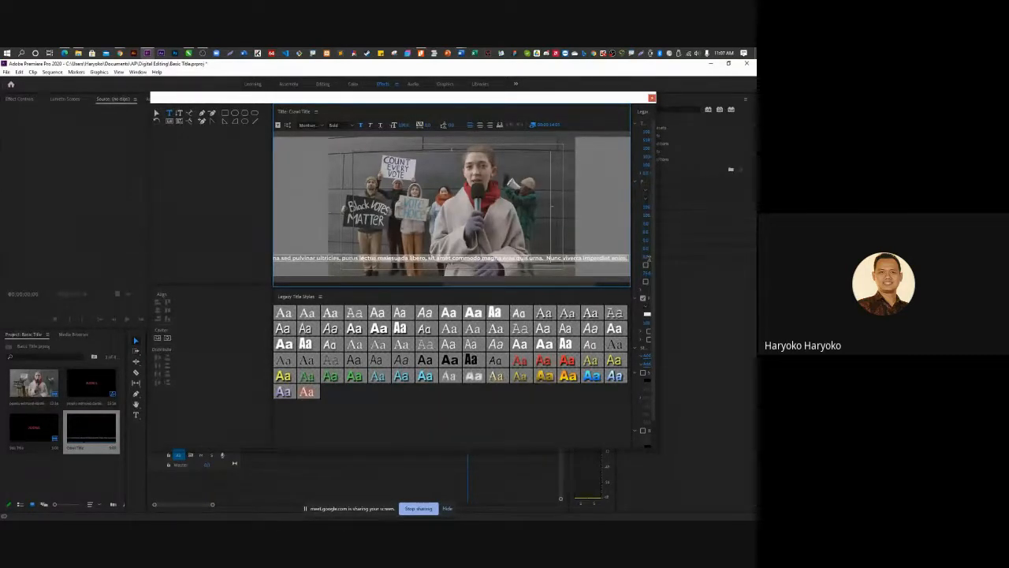
pyautogui.press('BackSpace')
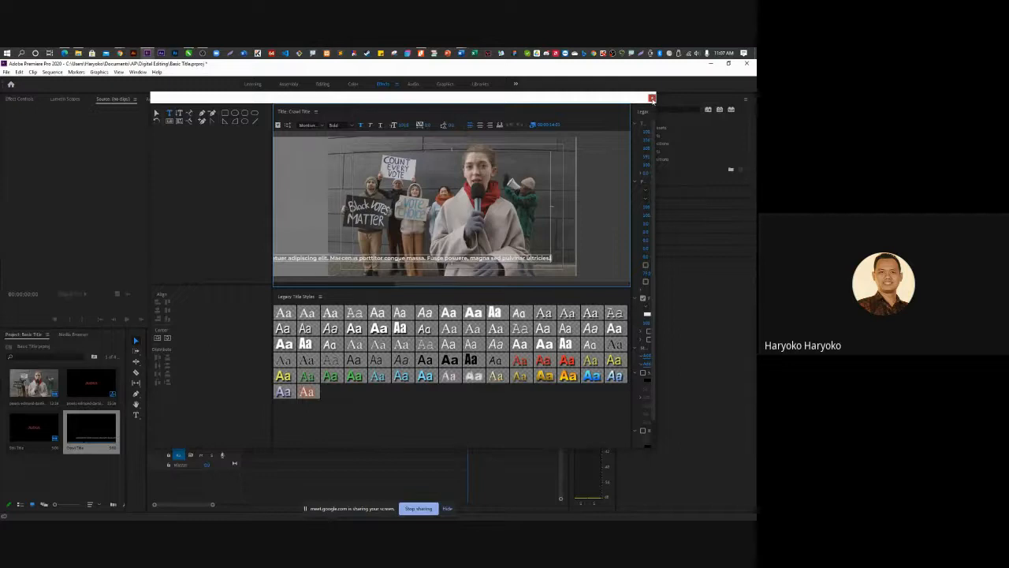
pyautogui.click(652, 99)
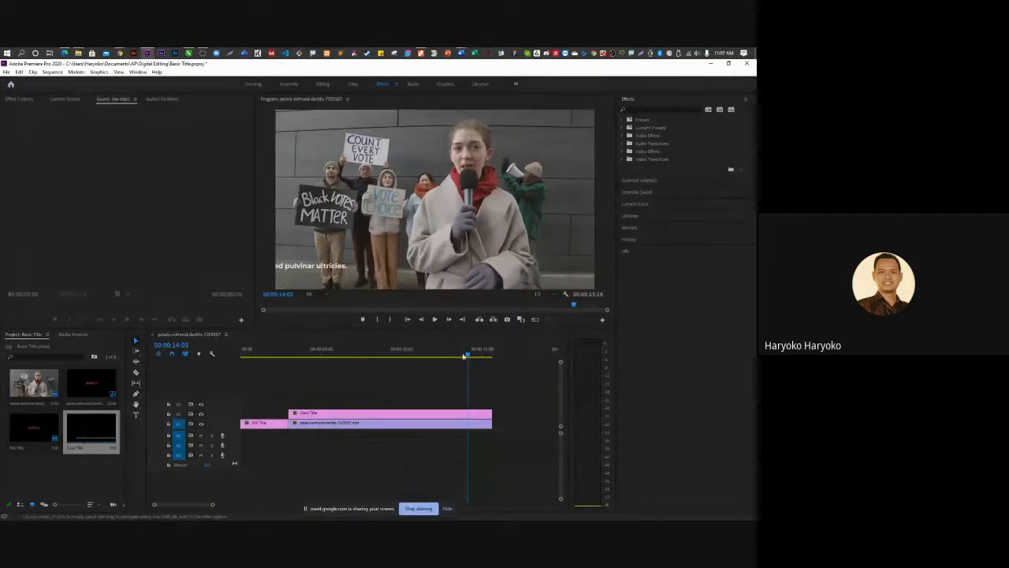
# Play back the shortened crawl from just before the start of the reporter video.
pyautogui.moveTo(464, 356); pyautogui.dragTo(281, 355)
pyautogui.press('space')
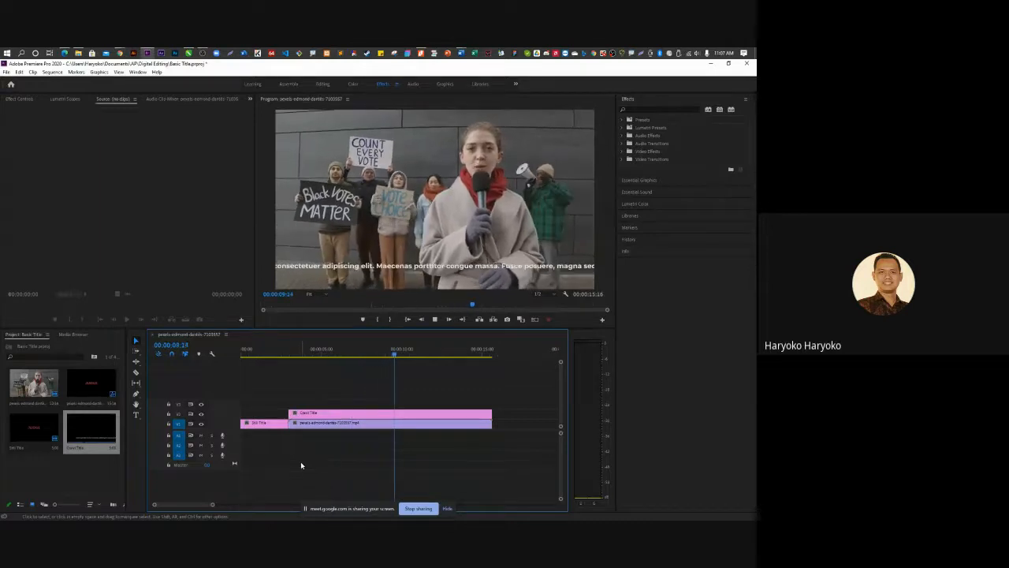
pyautogui.press('space')
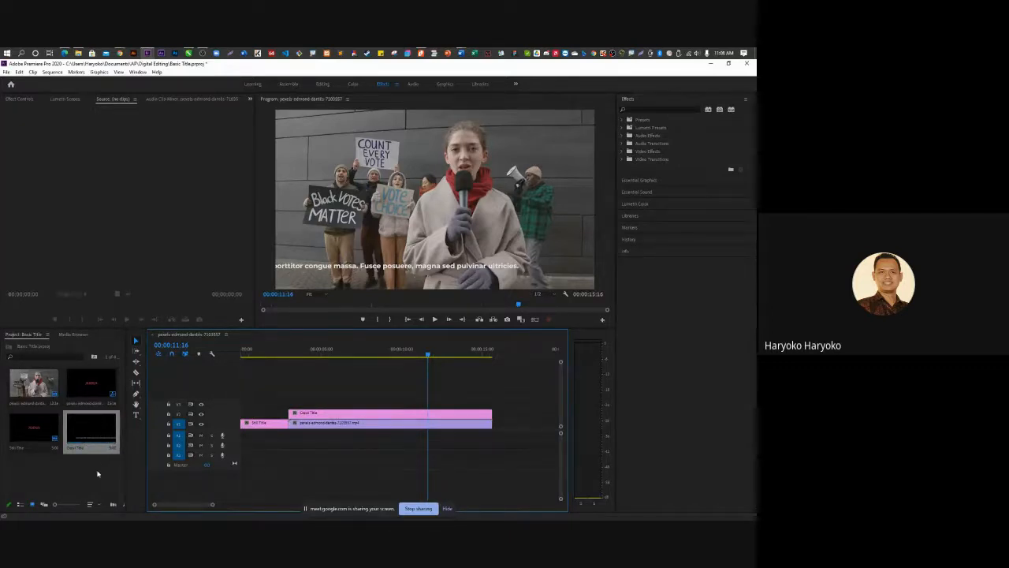
# Create a new legacy title and draw a thin rectangle behind the crawl text, extending past both frame edges.
pyautogui.click(6, 72)
pyautogui.moveTo(15, 74)
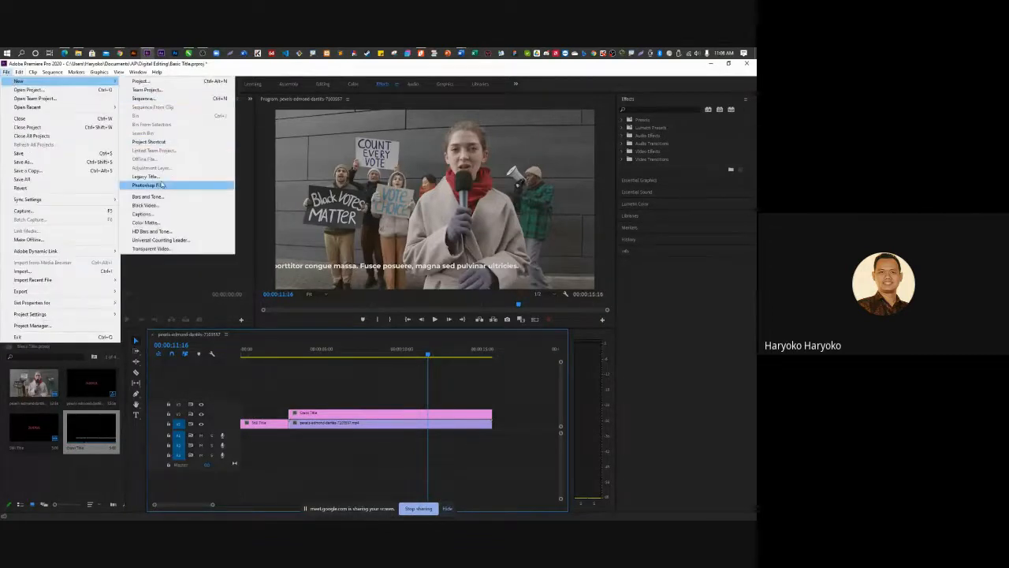
pyautogui.click(146, 176)
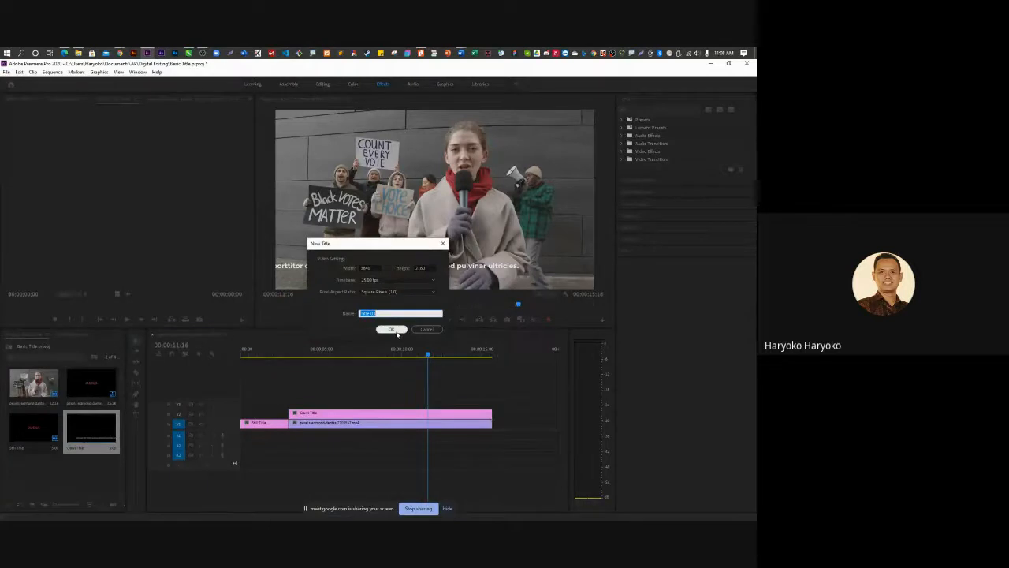
pyautogui.click(392, 330)
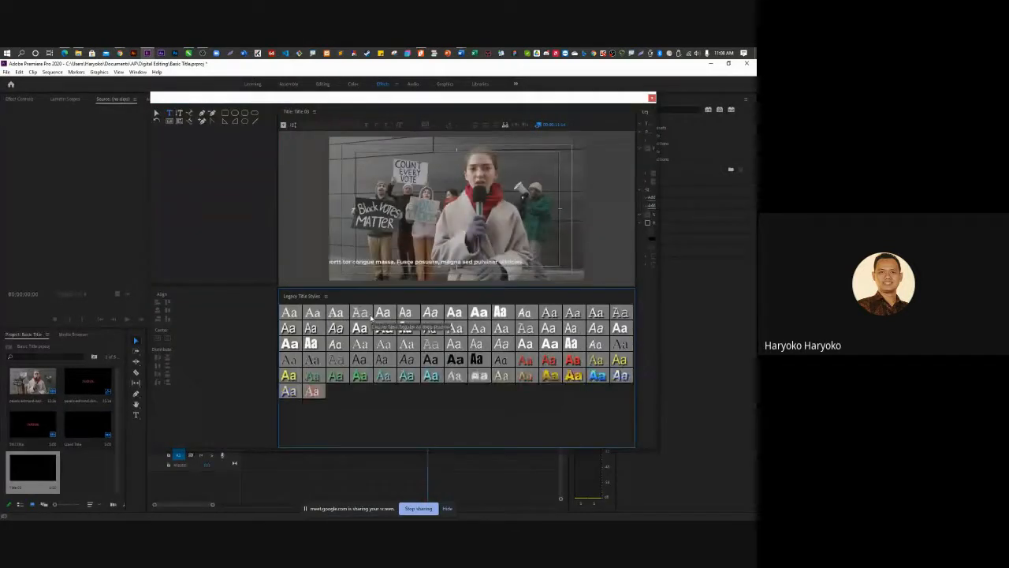
pyautogui.click(224, 116)
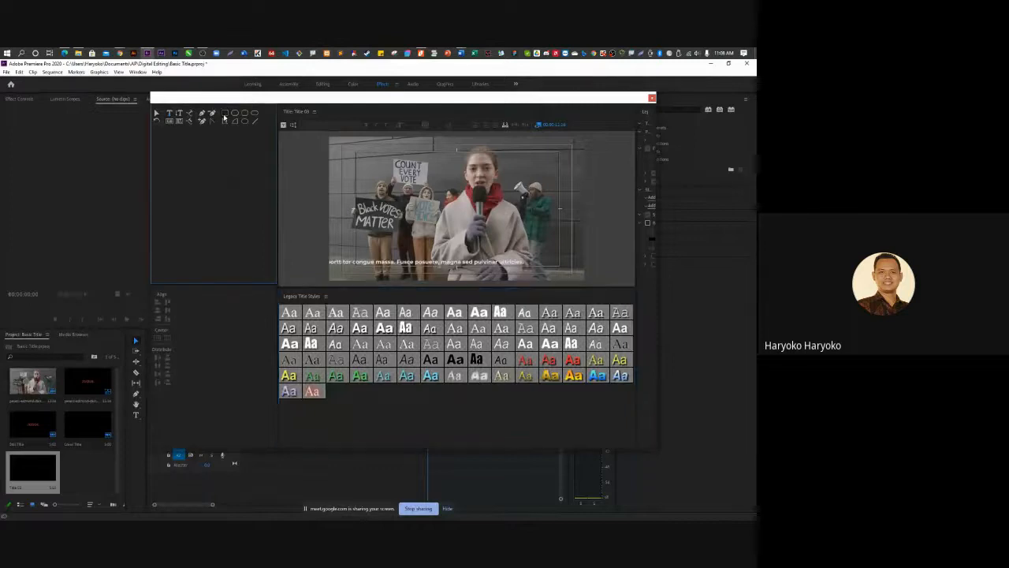
pyautogui.moveTo(328, 258); pyautogui.dragTo(593, 268)
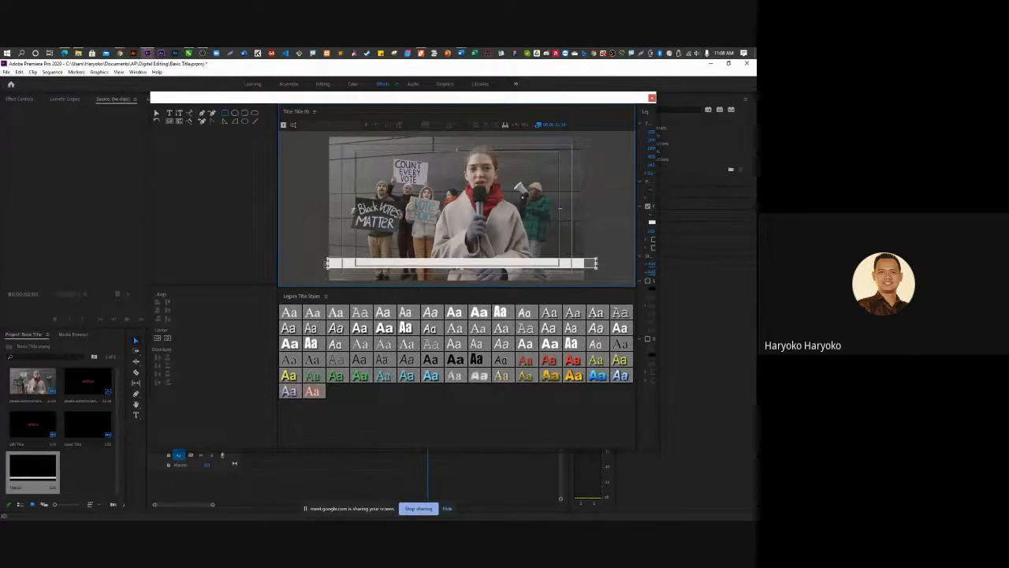
pyautogui.moveTo(321, 264); pyautogui.dragTo(318, 264)
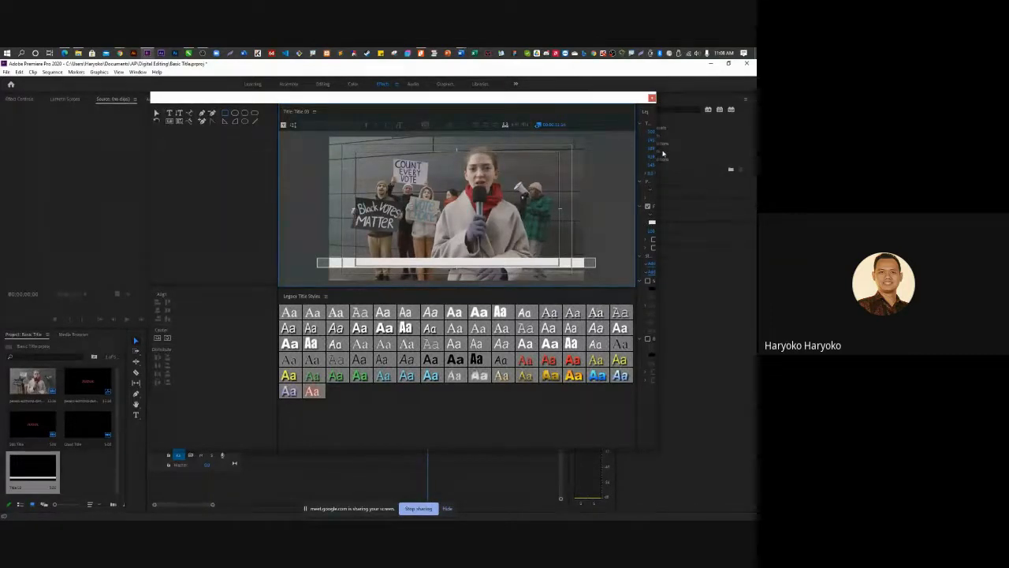
# Fill the rectangle with the dark red sampled from the reporter's scarf and close the title editor.
pyautogui.moveTo(658, 148); pyautogui.dragTo(519, 163)
pyautogui.click(647, 224)
pyautogui.click(648, 224)
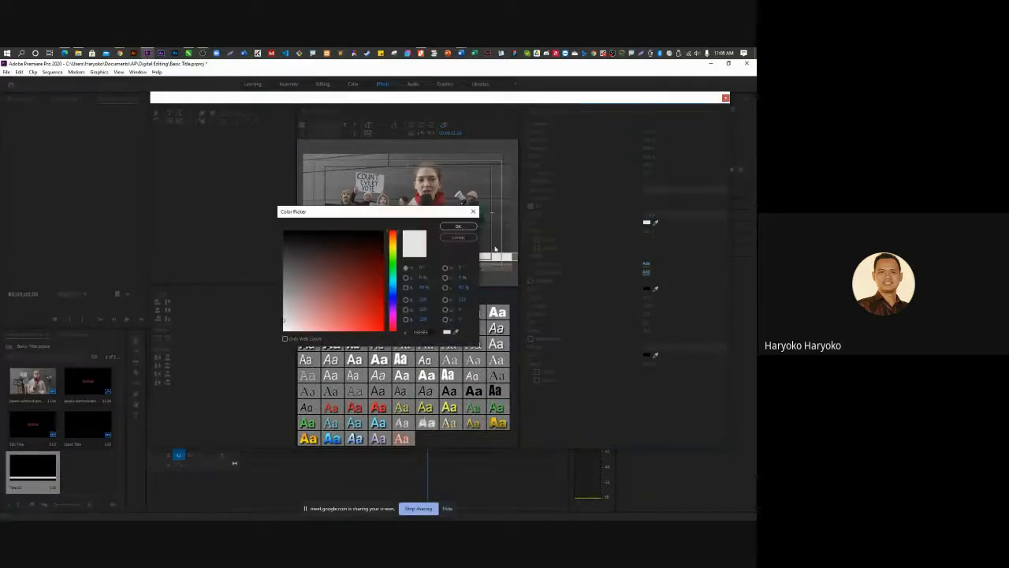
pyautogui.moveTo(423, 216); pyautogui.dragTo(599, 218)
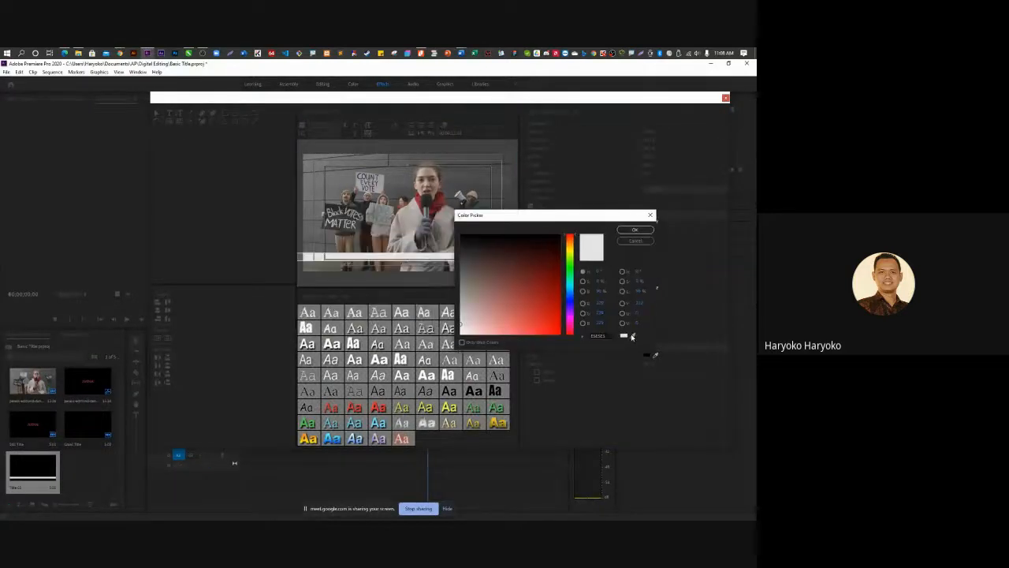
pyautogui.click(631, 336)
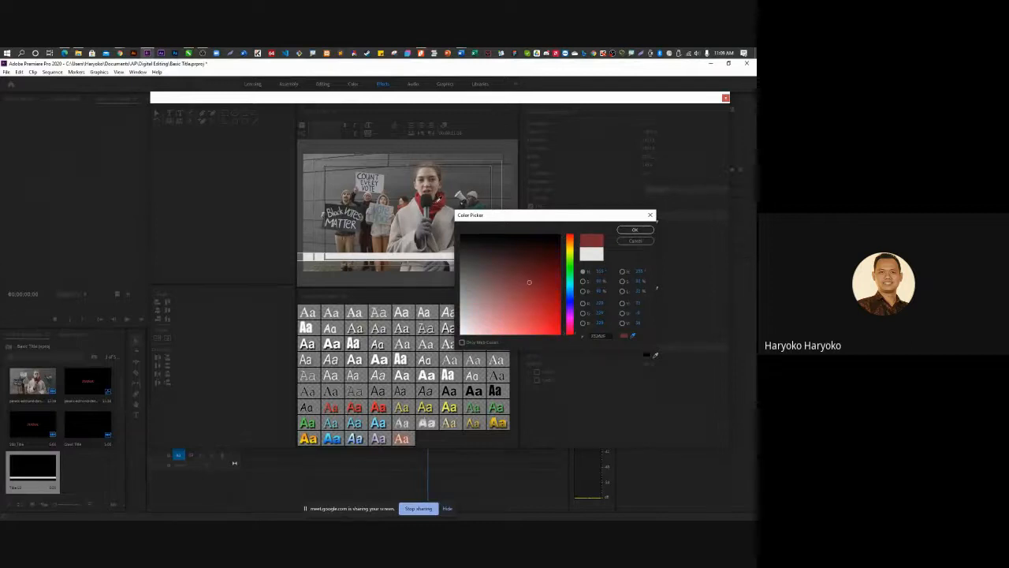
pyautogui.click(441, 203)
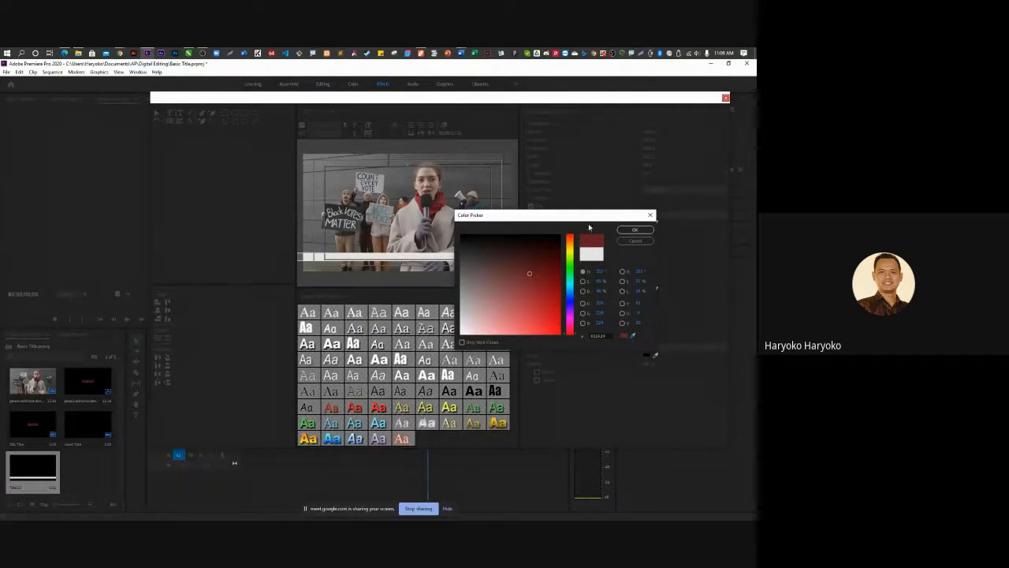
pyautogui.click(634, 231)
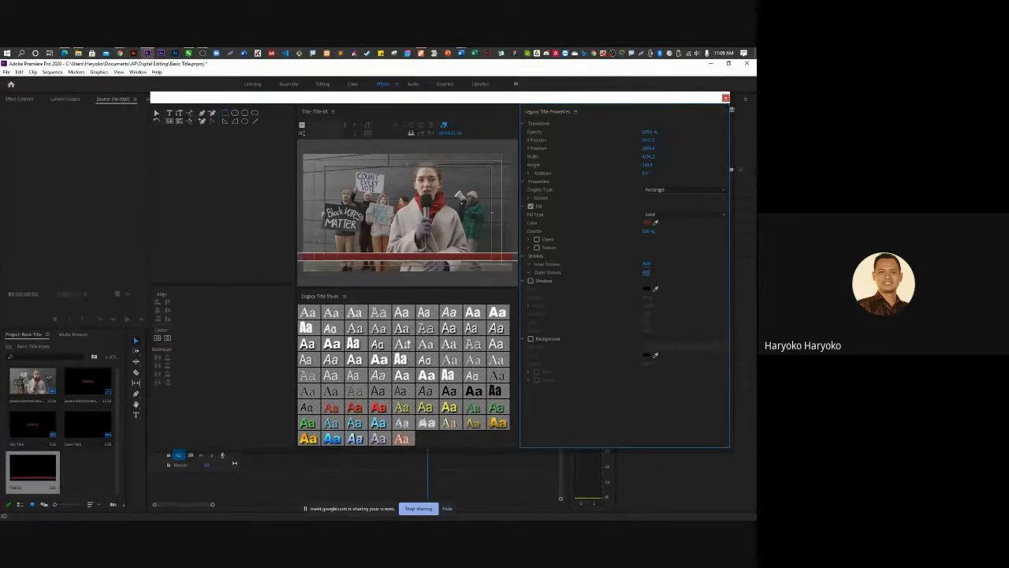
pyautogui.click(726, 98)
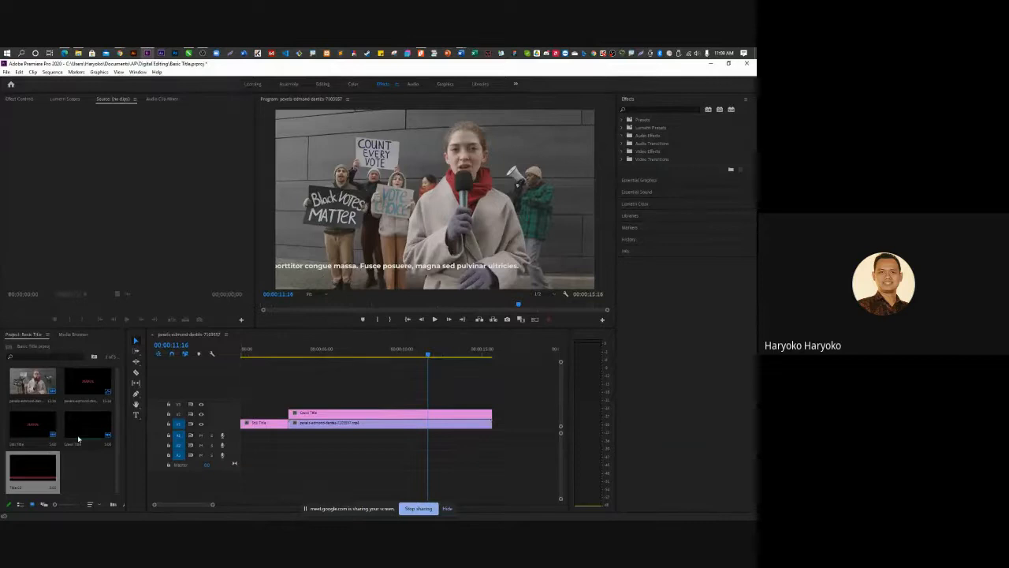
# Put the red bar title on V2 beneath the Crawl Title, extend it to the reporter video's end, and preview the result.
pyautogui.moveTo(39, 476); pyautogui.dragTo(294, 415)
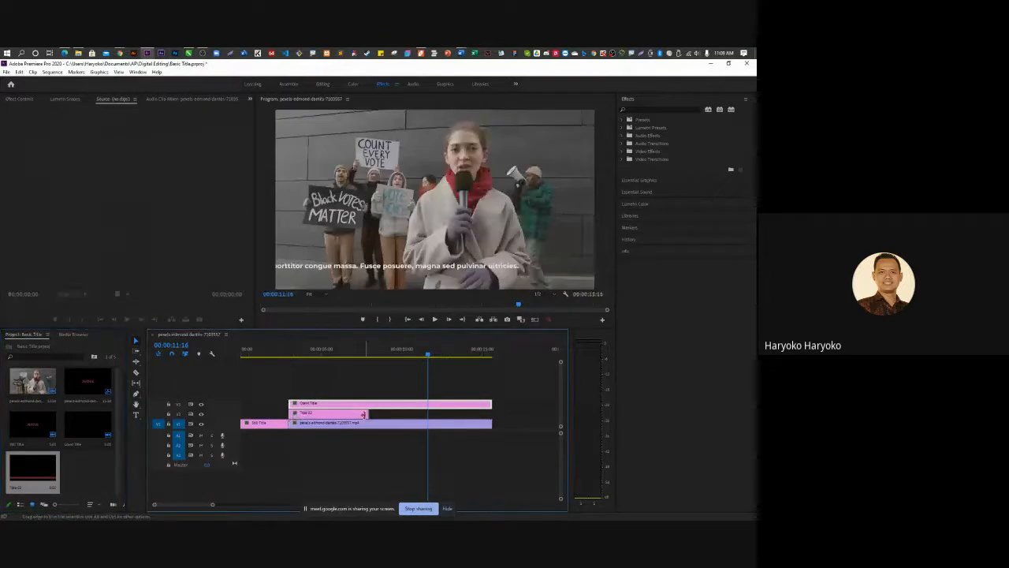
pyautogui.moveTo(368, 413); pyautogui.dragTo(492, 413)
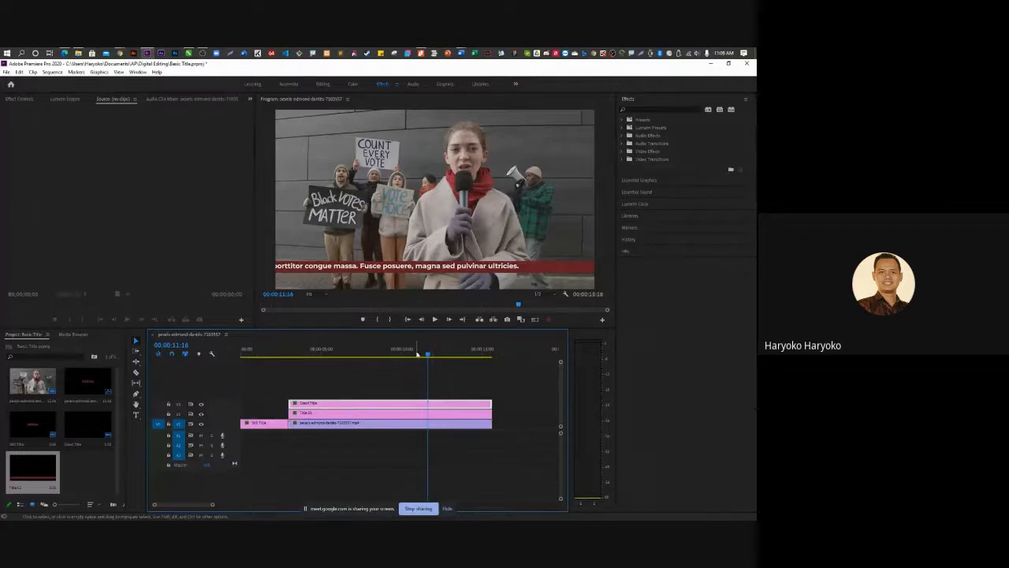
pyautogui.moveTo(428, 355); pyautogui.dragTo(280, 356)
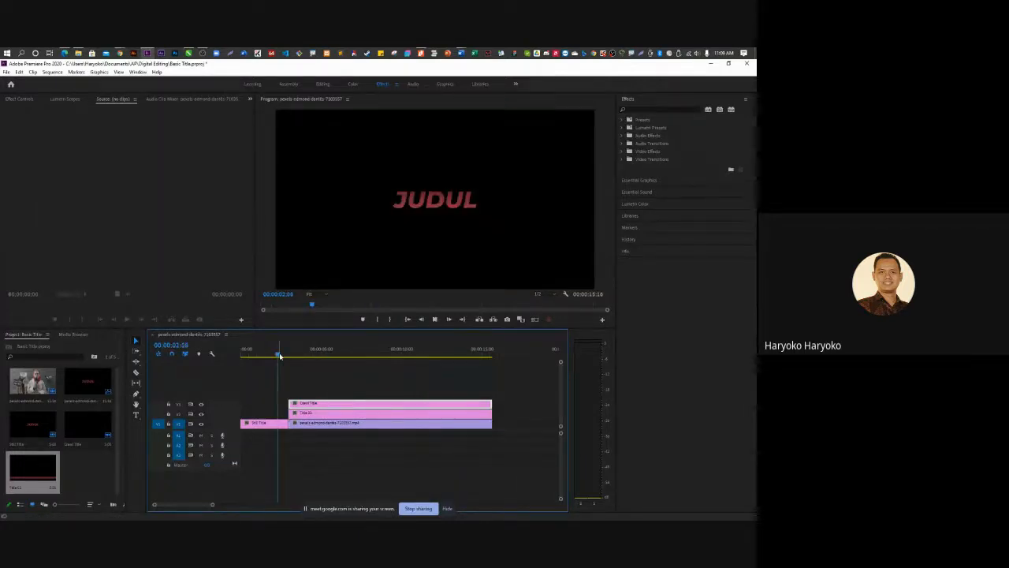
pyautogui.press('space')
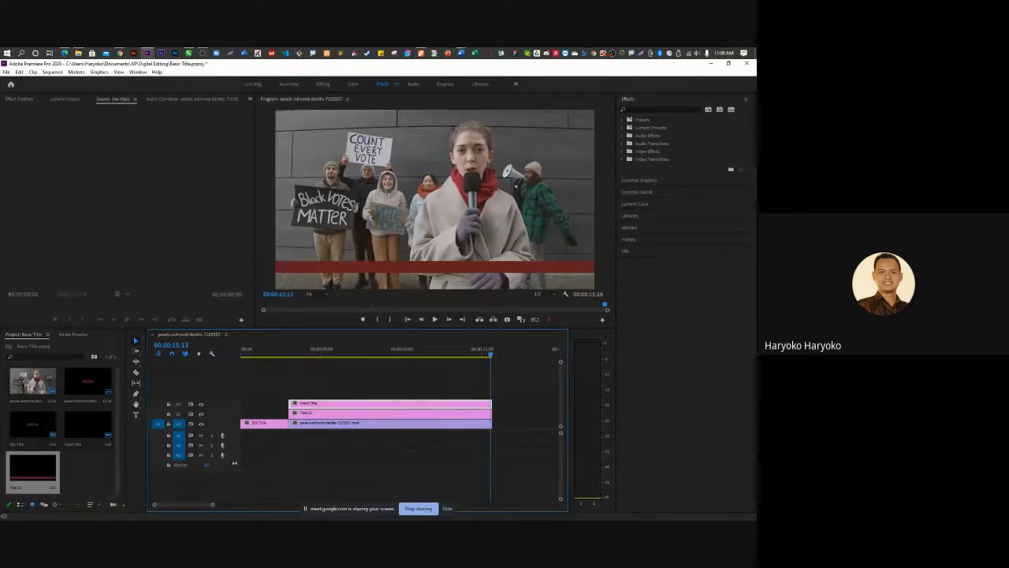
# Reopen the Crawl Title, shorten its text to end at "Maecenas porttitor congue massa.", and close the title editor.
pyautogui.doubleClick(303, 402)
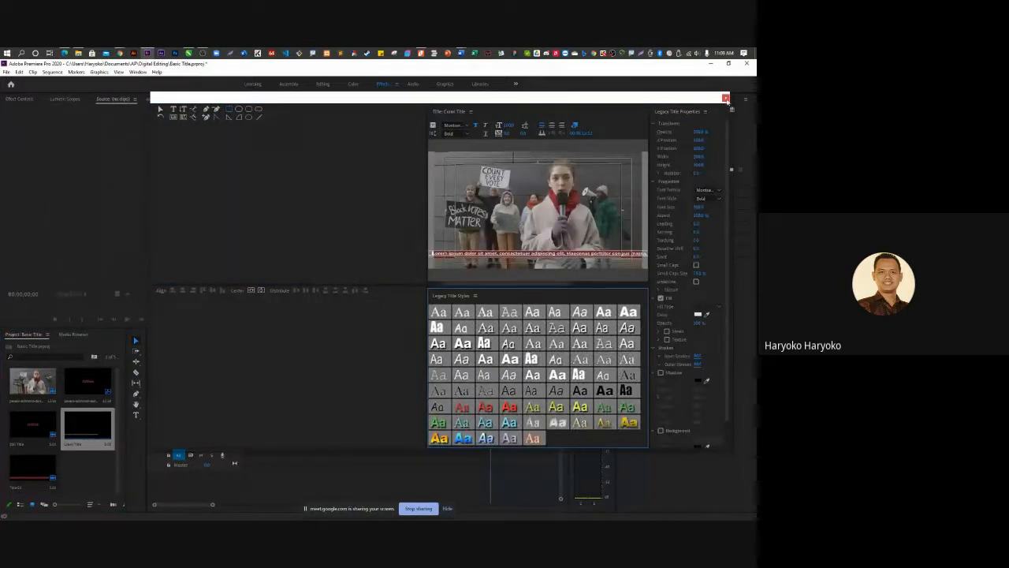
pyautogui.moveTo(427, 219); pyautogui.dragTo(206, 219)
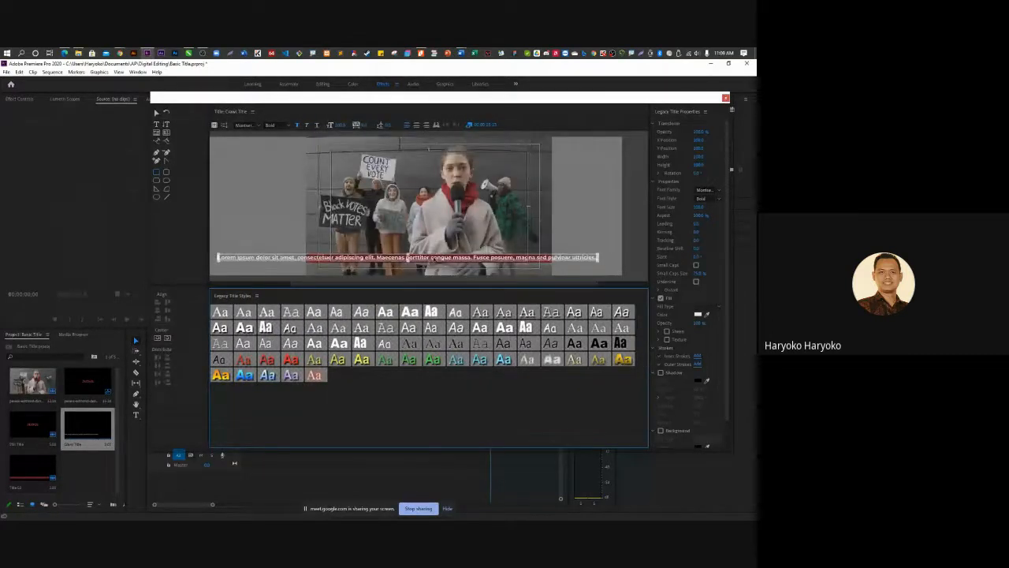
pyautogui.click(526, 259)
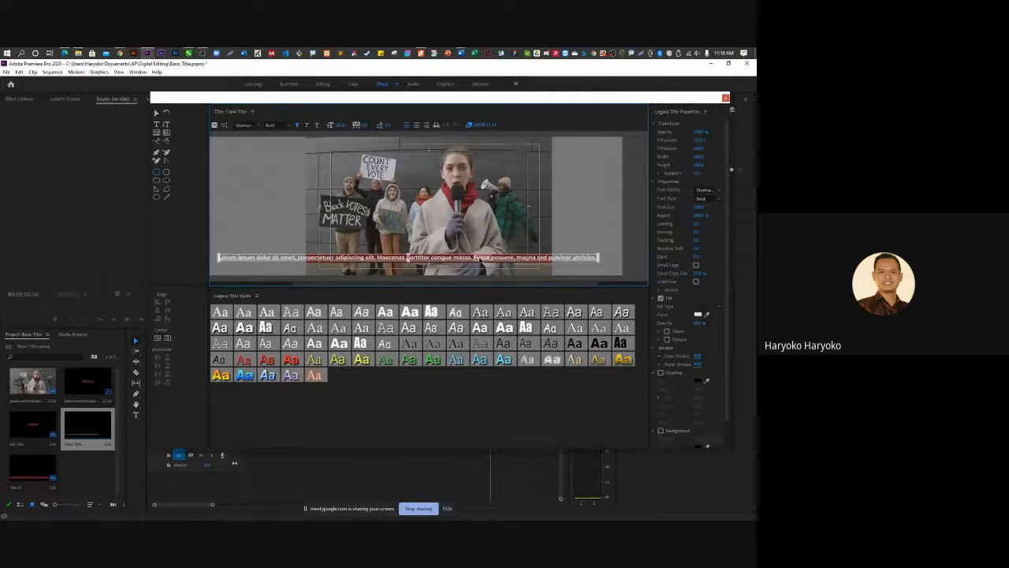
pyautogui.hotkey('ctrl', 'z')
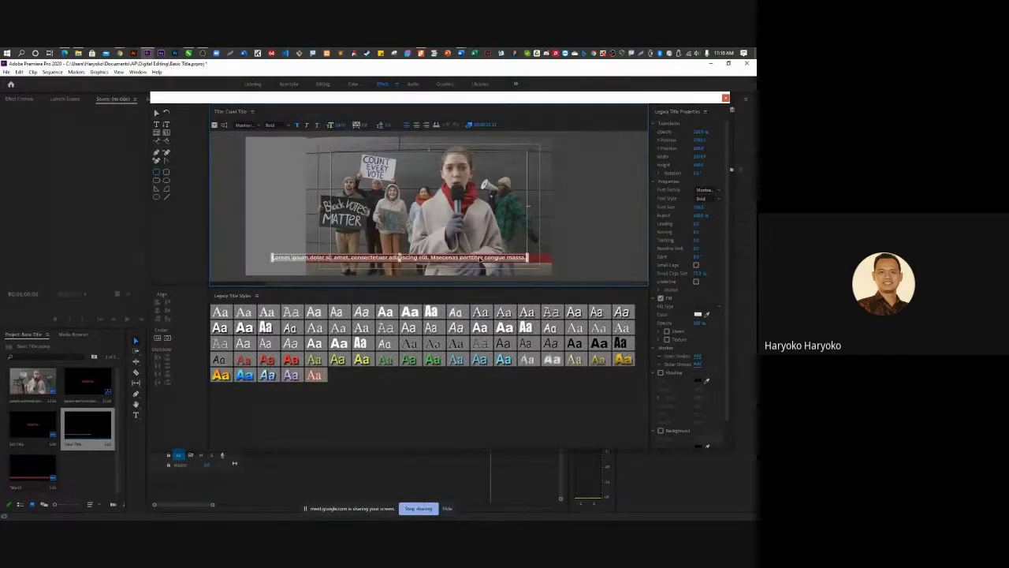
pyautogui.click(725, 98)
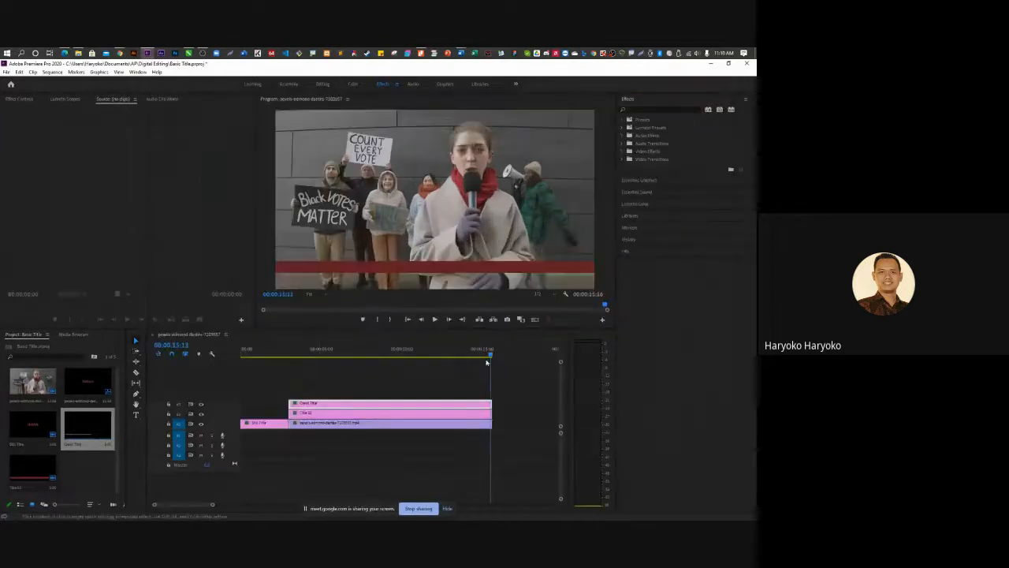
# Play back the crawl over the red bar from the start of the reporter video, and replay it from partway through.
pyautogui.moveTo(487, 362); pyautogui.dragTo(284, 364)
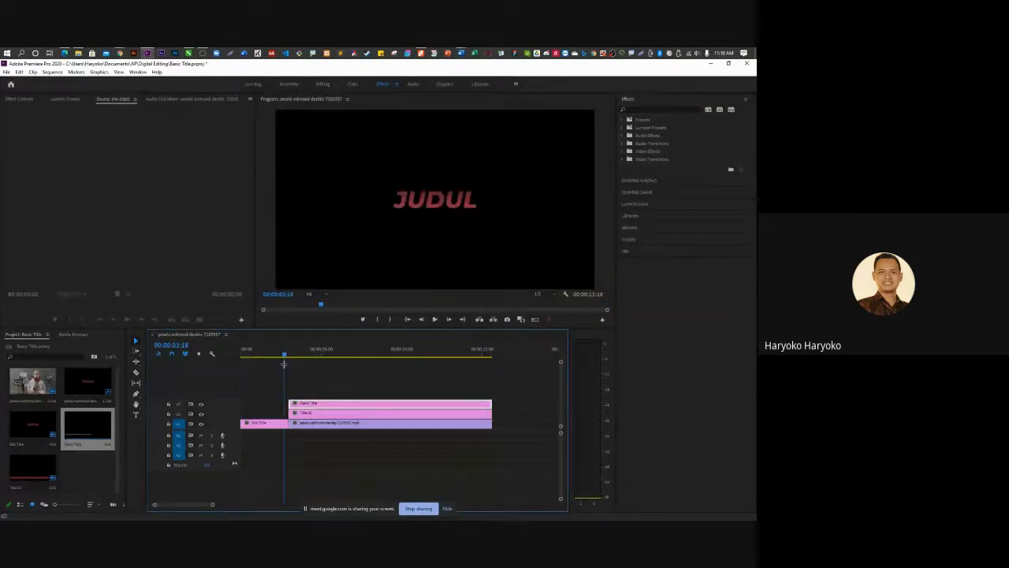
pyautogui.press('space')
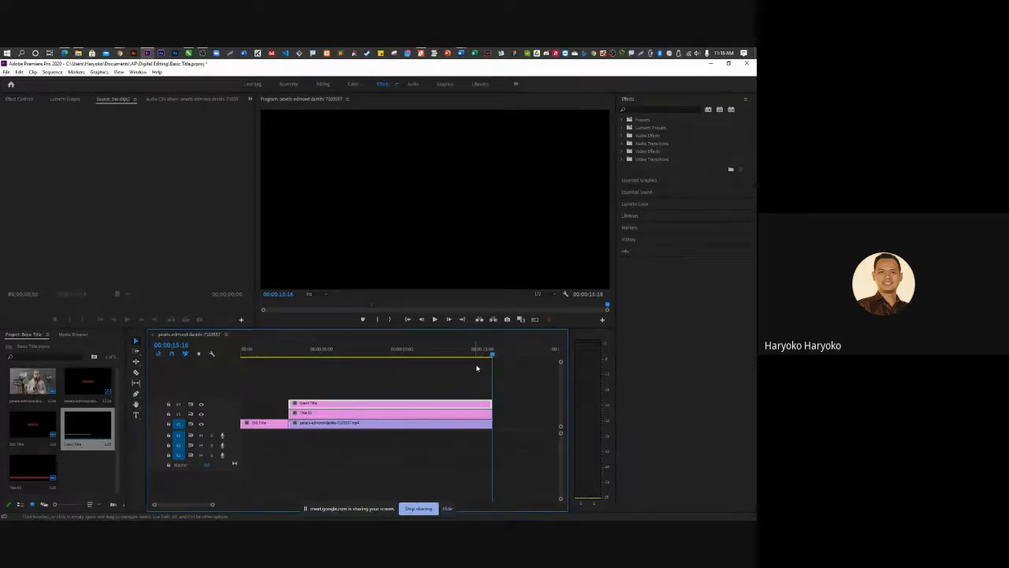
pyautogui.moveTo(481, 354); pyautogui.dragTo(332, 359)
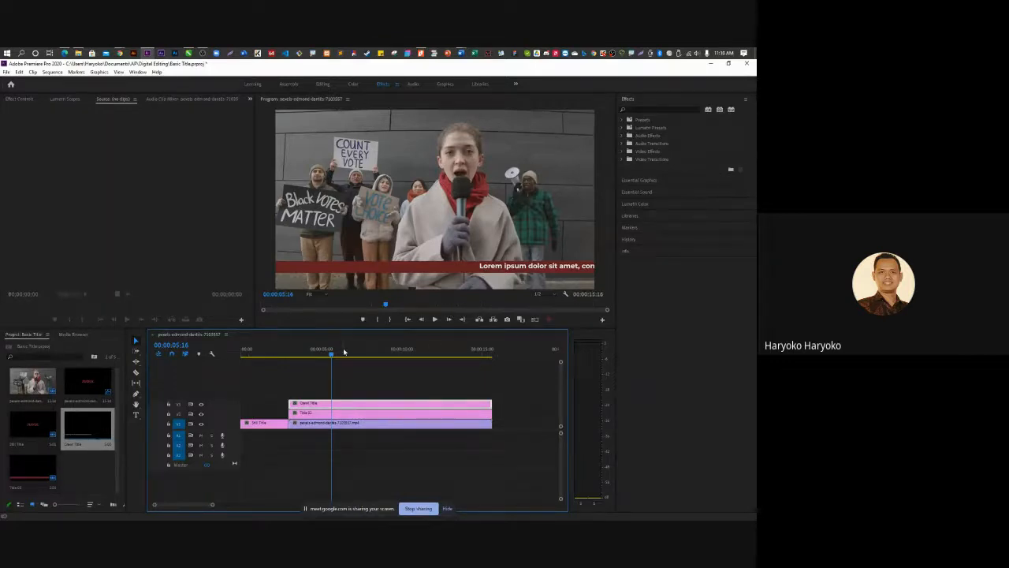
pyautogui.press('space')
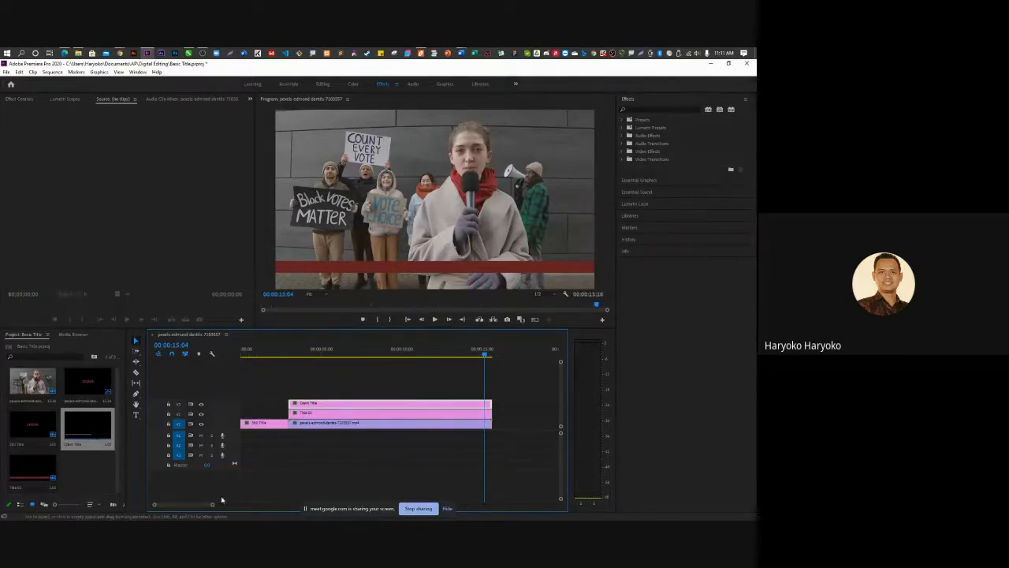
# Create a new legacy title named "Roll Title" with the default video settings.
pyautogui.click(98, 475)
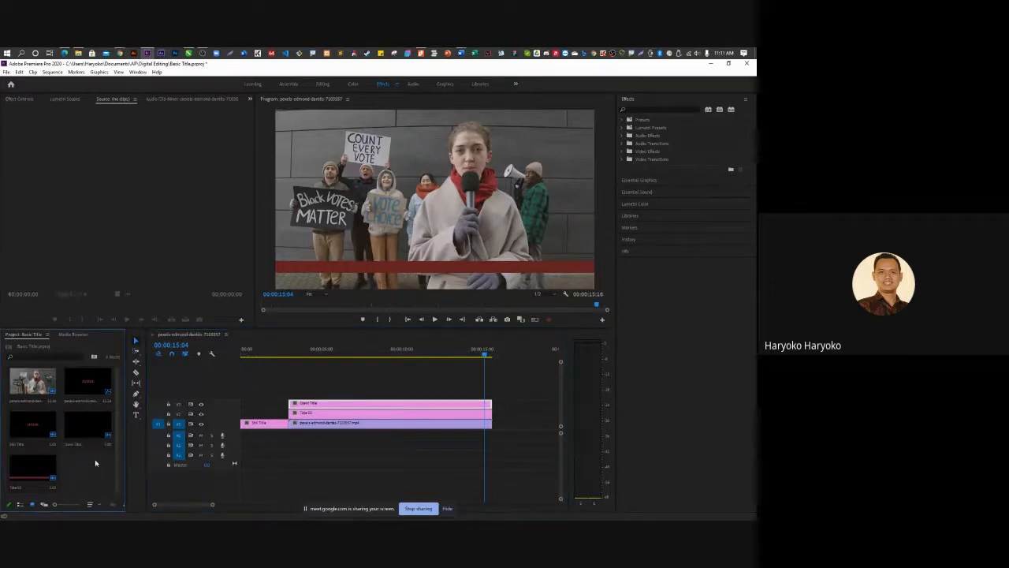
pyautogui.click(6, 72)
pyautogui.moveTo(17, 81)
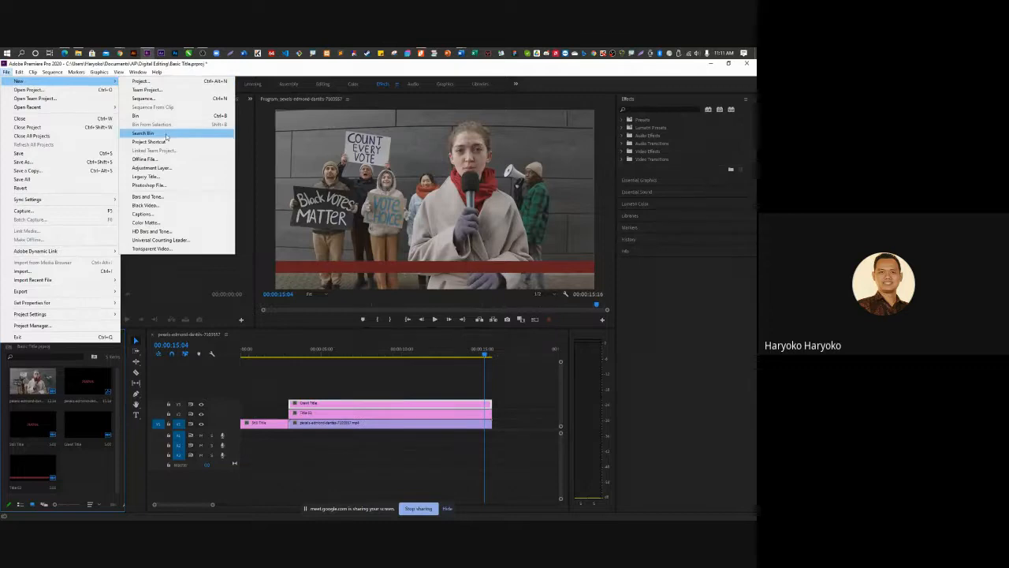
pyautogui.click(162, 176)
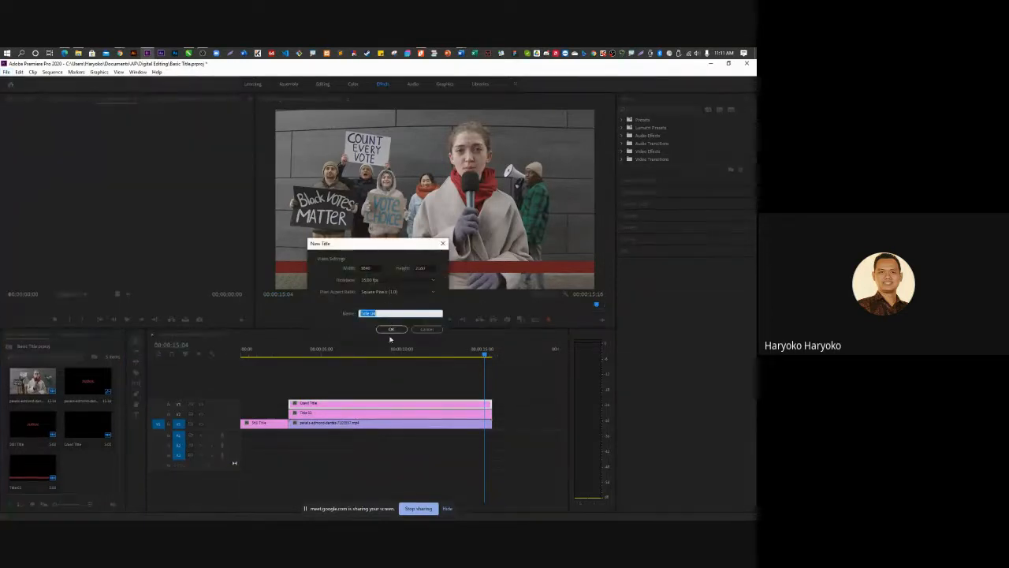
pyautogui.write('Rol')
pyautogui.write('l 1')
pyautogui.write('itle')
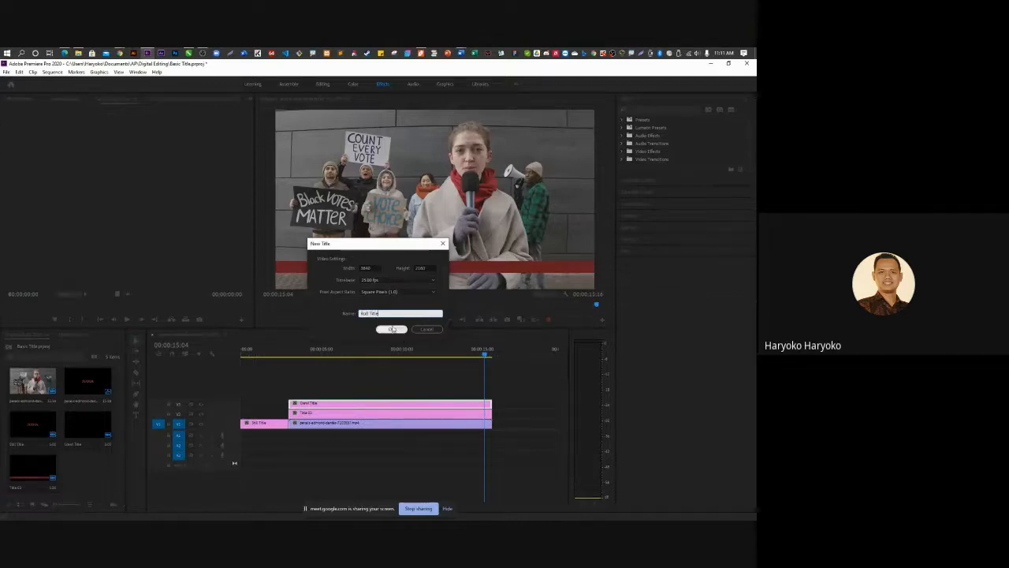
pyautogui.click(392, 329)
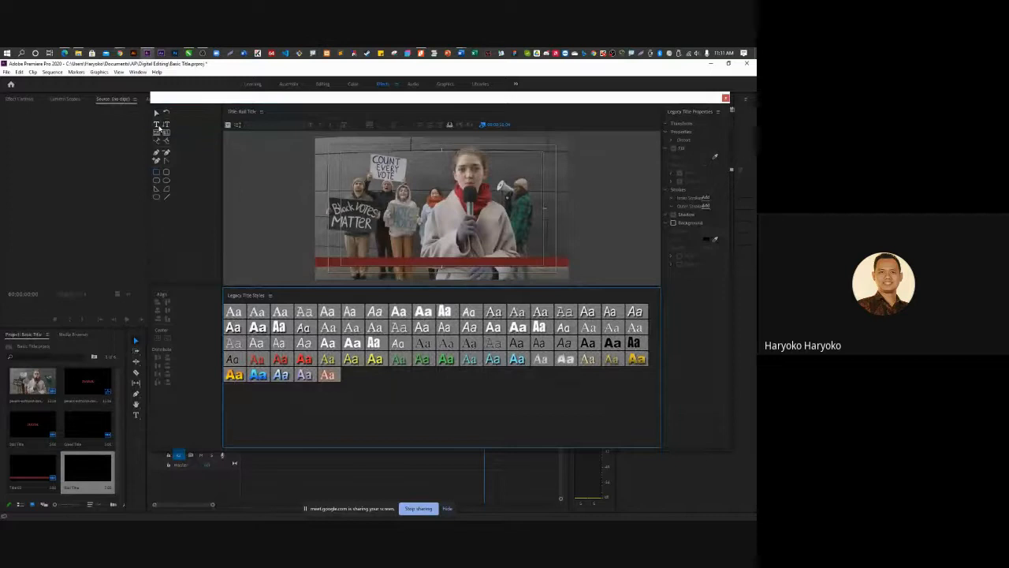
# Start a text block near the upper middle of the frame with the heading "Thank's To:" and a line break.
pyautogui.click(156, 125)
pyautogui.click(412, 161)
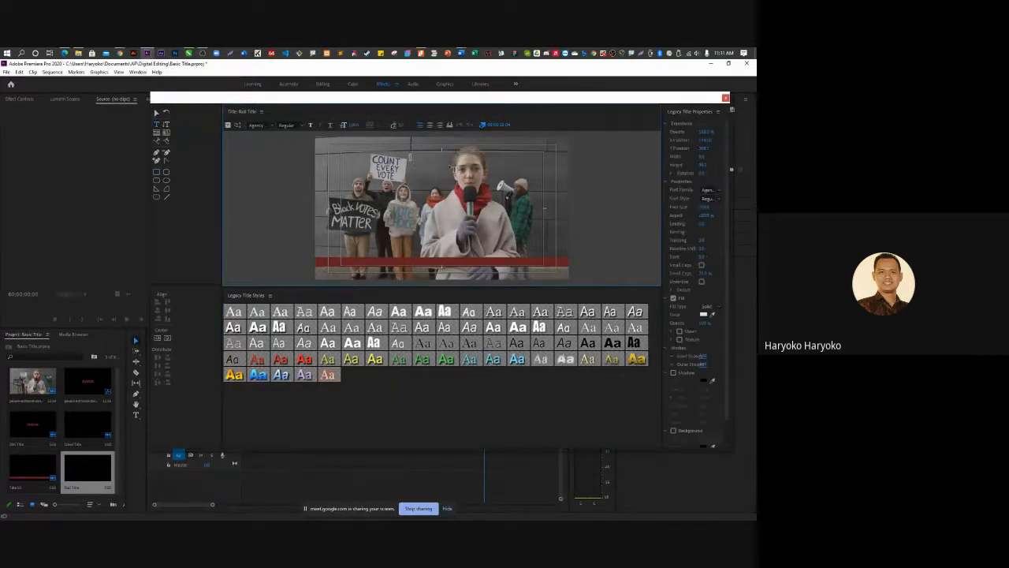
pyautogui.write('Haryos!')
pyautogui.press('Return')
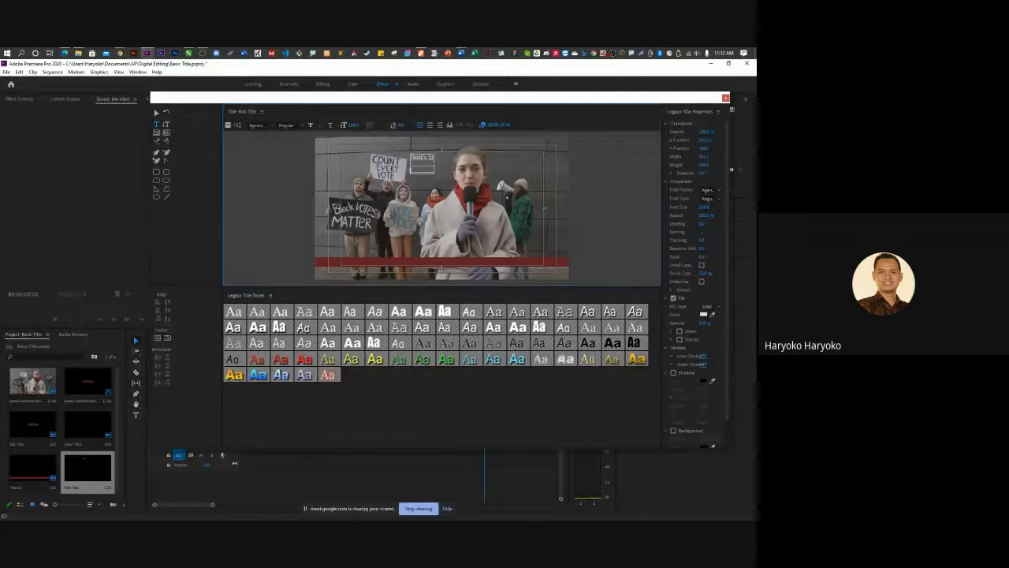
pyautogui.hotkey('alt', 'Tab')
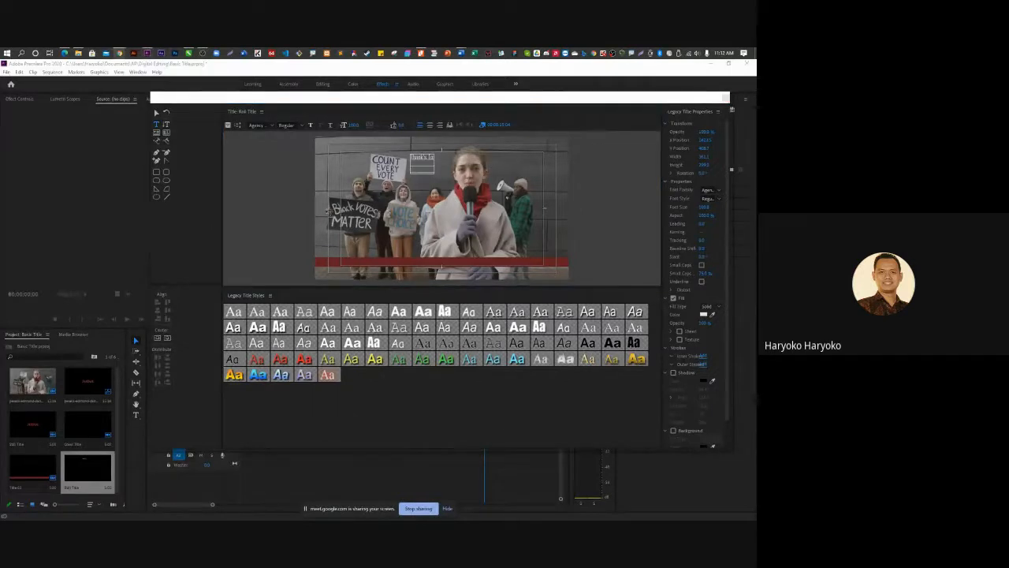
# Enter the first group of people's names beneath the heading, one name per line.
pyautogui.click(427, 168)
pyautogui.write('A')
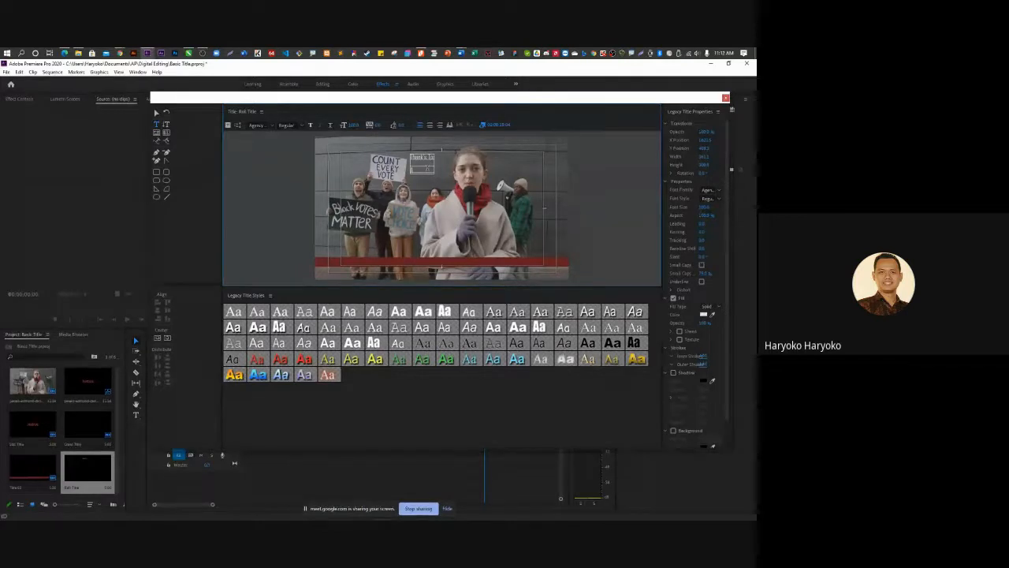
pyautogui.write('hmad')
pyautogui.press('Return')
pyautogui.write('Yusuf')
pyautogui.press('Return')
pyautogui.write('Sindi')
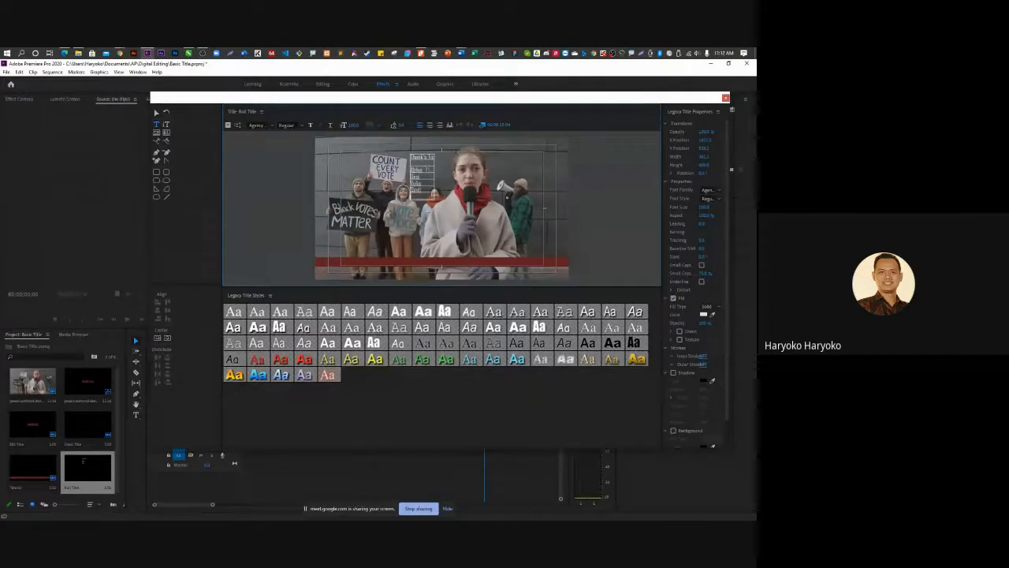
pyautogui.press('Return')
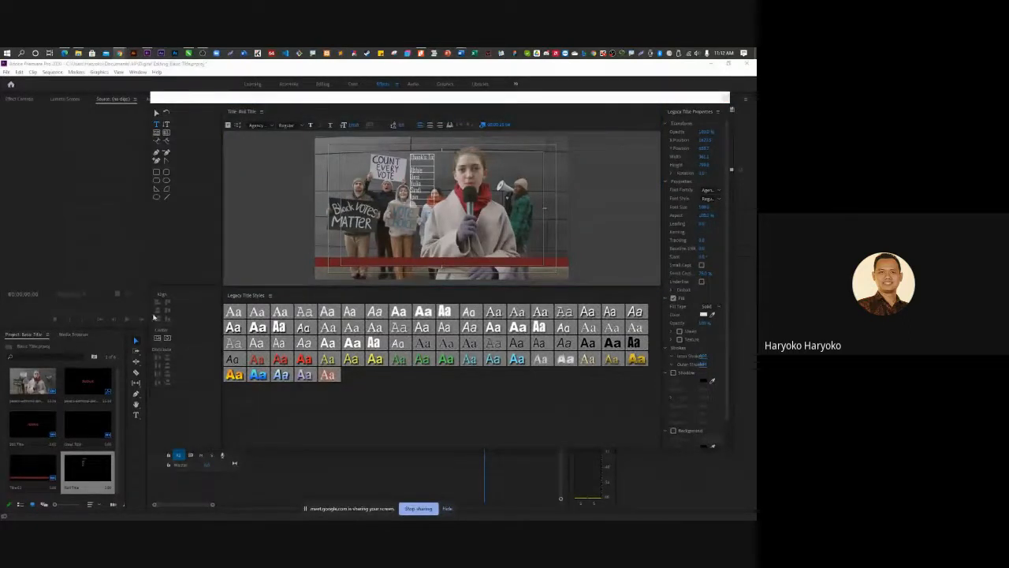
# Continue the credits list with a second group of people's names, each on its own line.
pyautogui.click(418, 203)
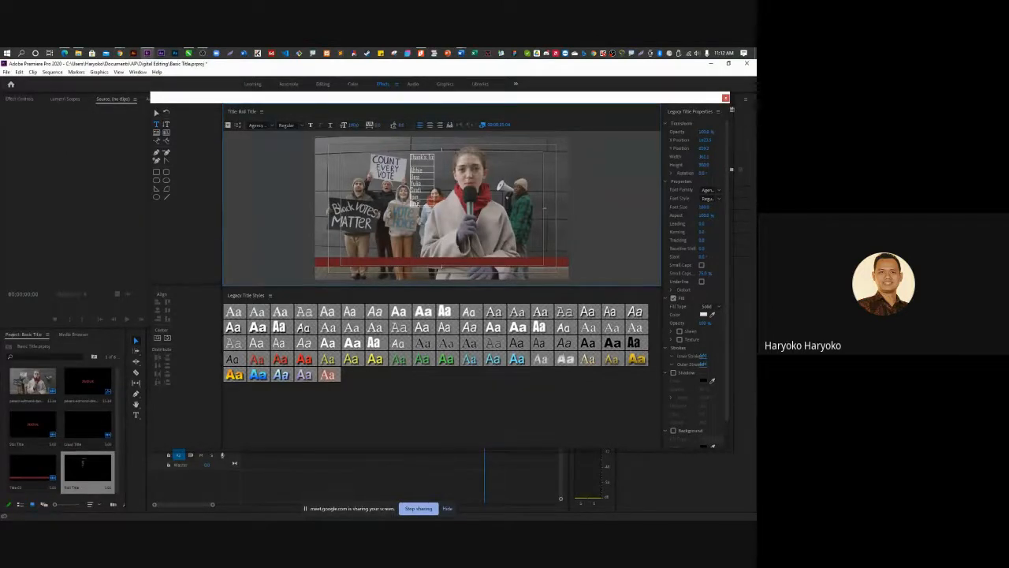
pyautogui.press('Return')
pyautogui.write('Edi')
pyautogui.press('Return')
pyautogui.write('Eko')
pyautogui.press('Return')
pyautogui.write('Di')
pyautogui.press('Return')
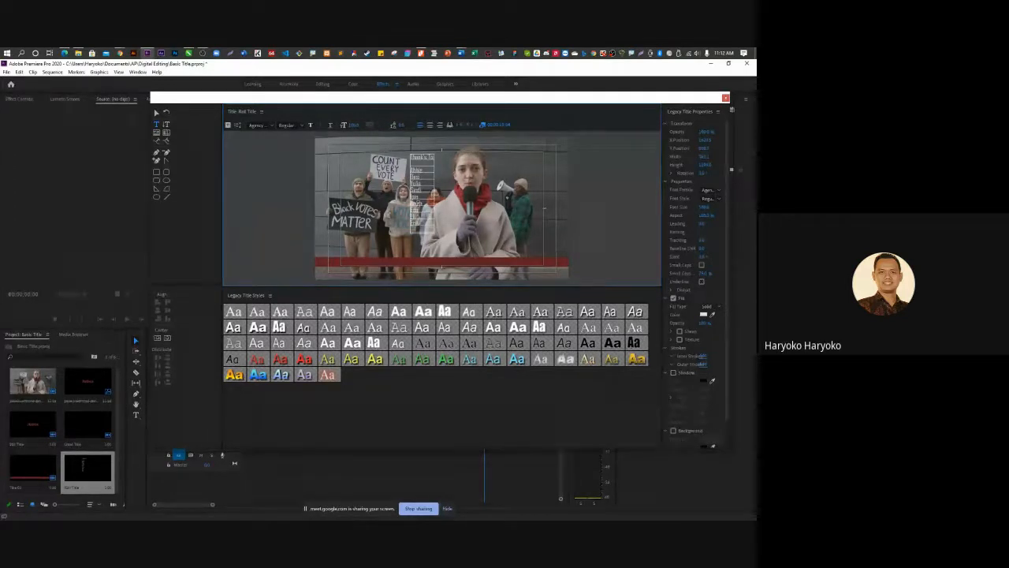
pyautogui.write('Nana')
pyautogui.press('Return')
pyautogui.write('Herlambang')
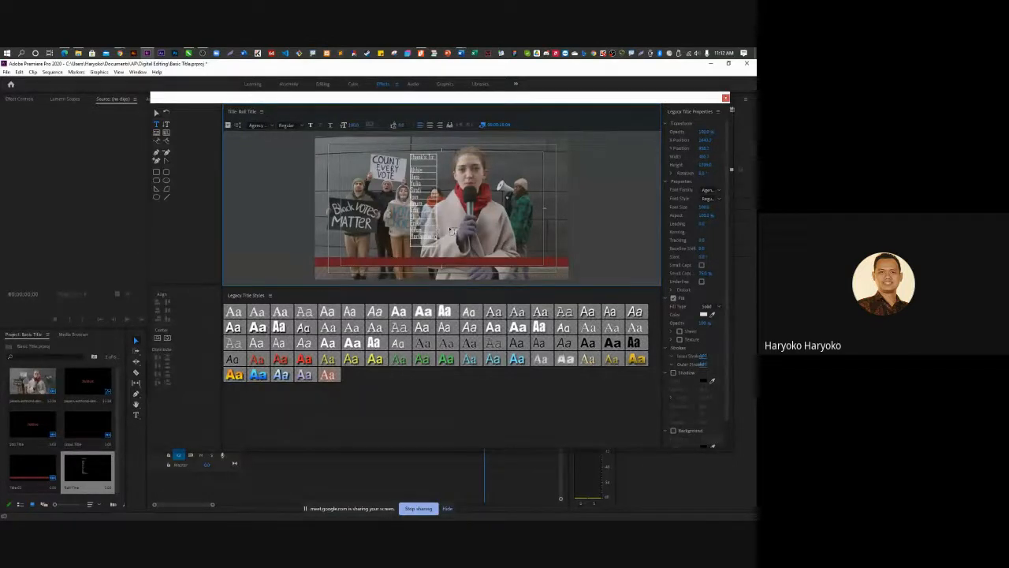
# Complete the credits list with the remaining people's names, running down to the lower edge of the frame.
pyautogui.write('H')
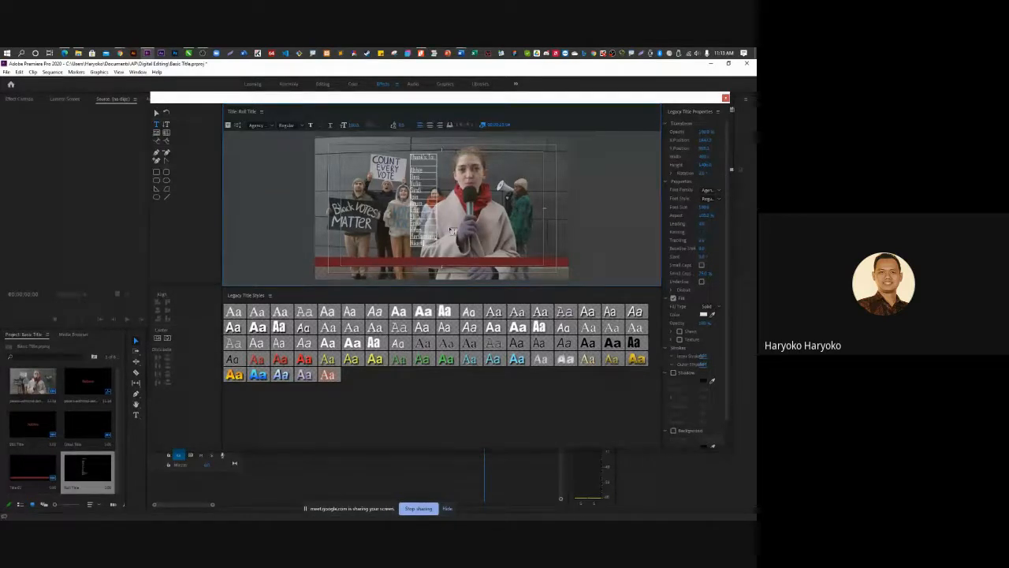
pyautogui.write('ia')
pyautogui.press('Return')
pyautogui.write('R')
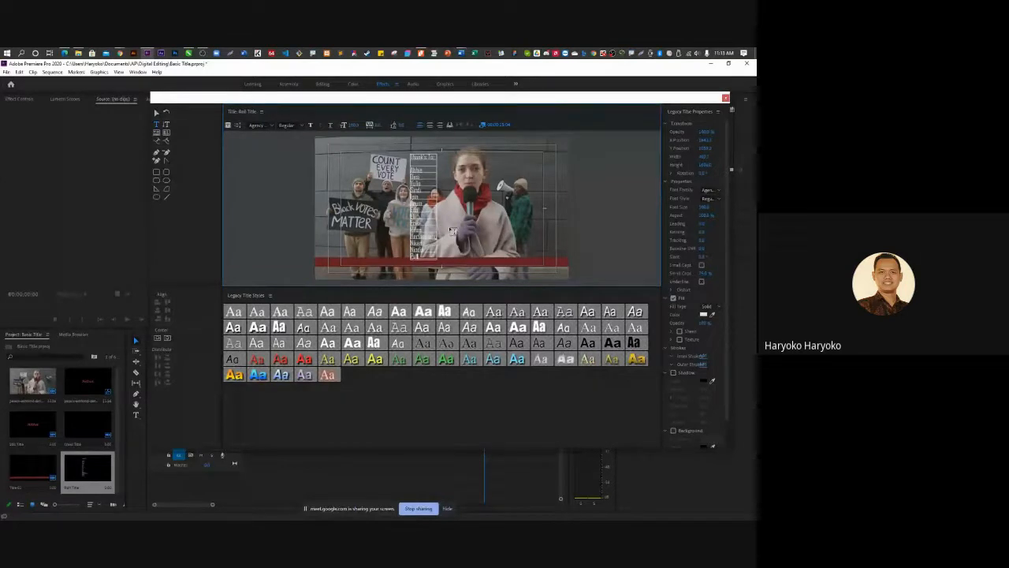
pyautogui.write('utri')
pyautogui.press('Return')
pyautogui.write('Renni')
pyautogui.press('Return')
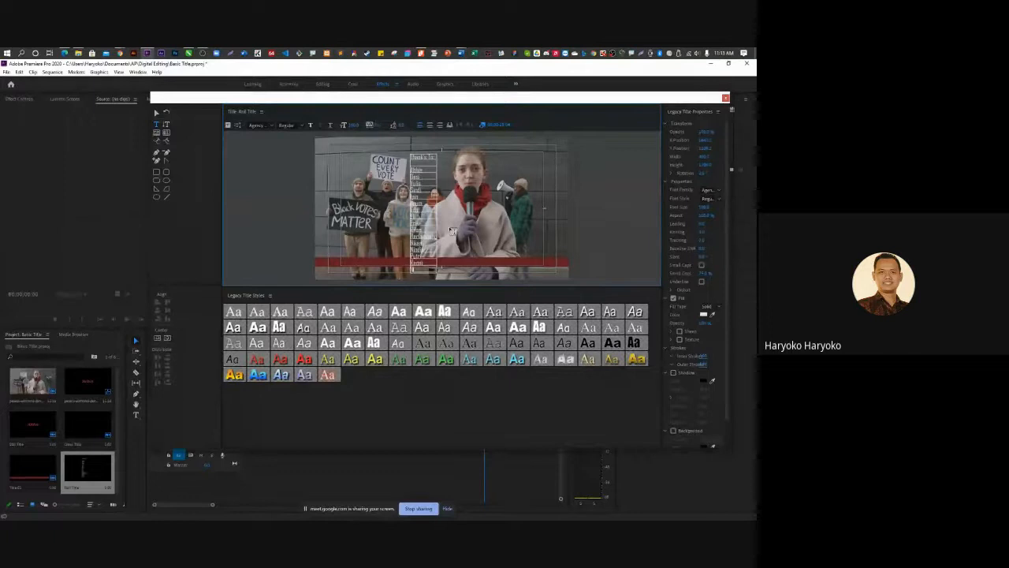
pyautogui.write('Renzi')
pyautogui.press('Return')
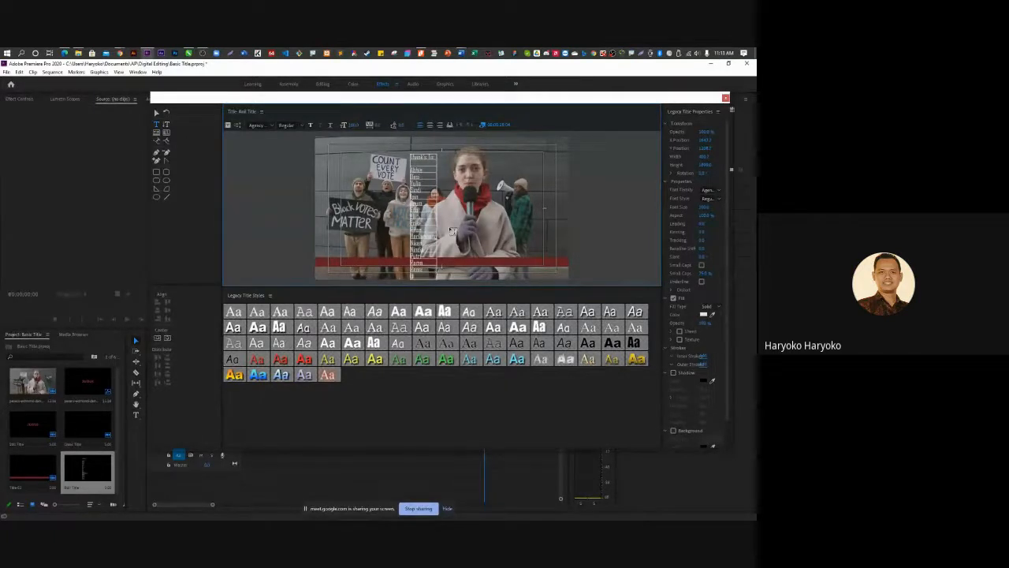
pyautogui.write('Ridky')
pyautogui.press('Return')
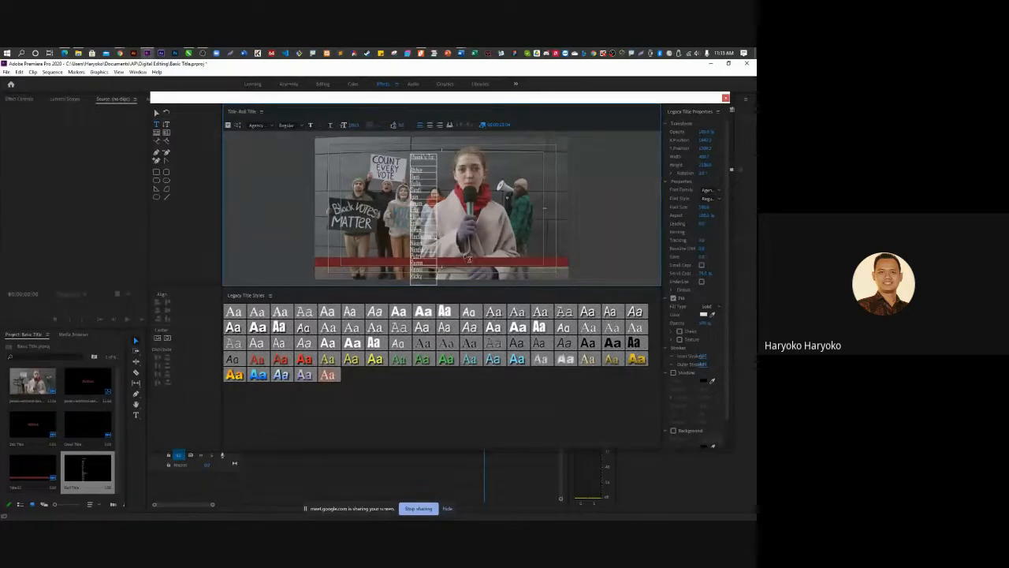
# Set the "Thank's To:" heading to the Montserrat font in the ExtraBold Italic style.
pyautogui.hotkey('ctrl', 'a')
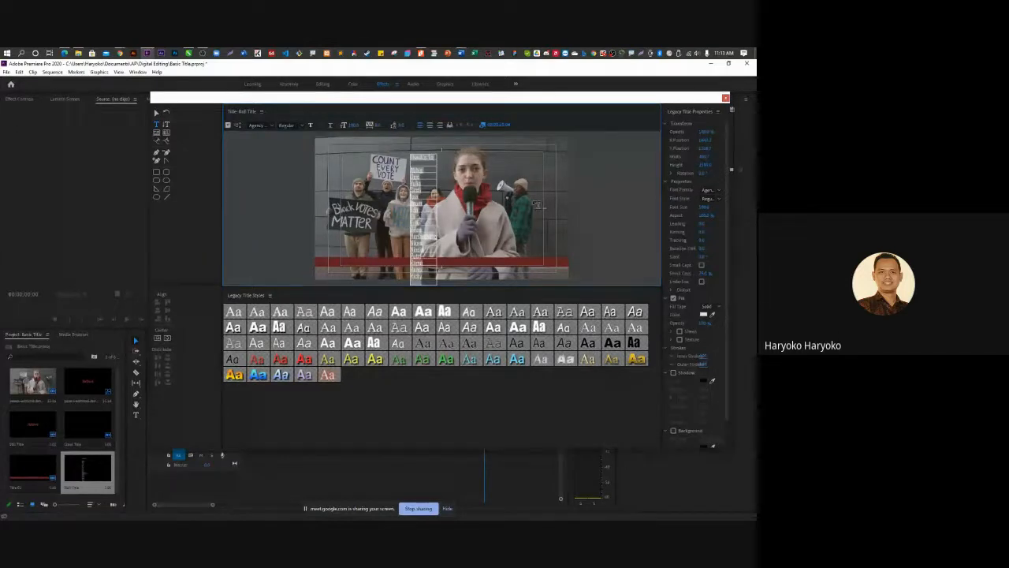
pyautogui.click(425, 163)
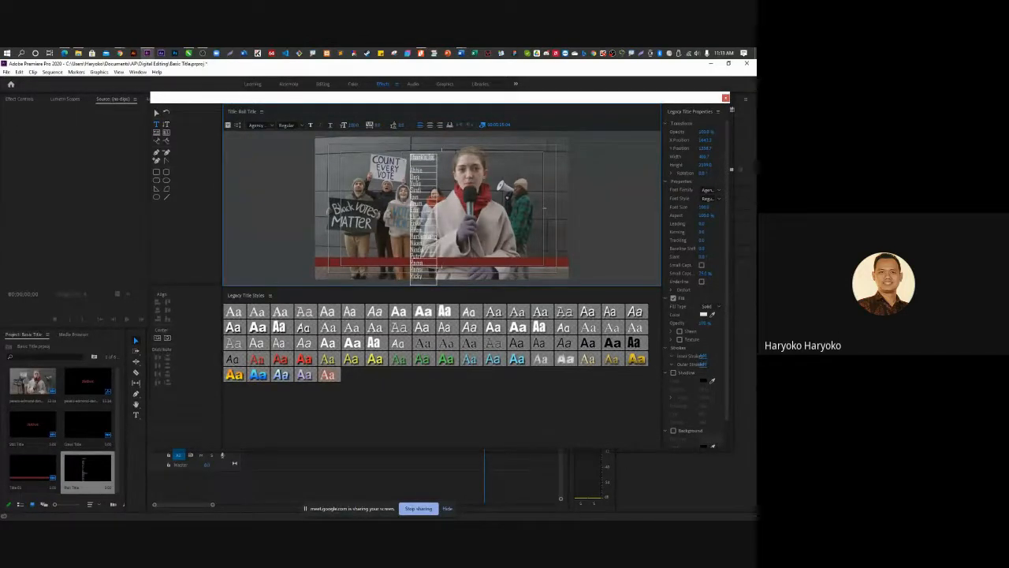
pyautogui.click(719, 191)
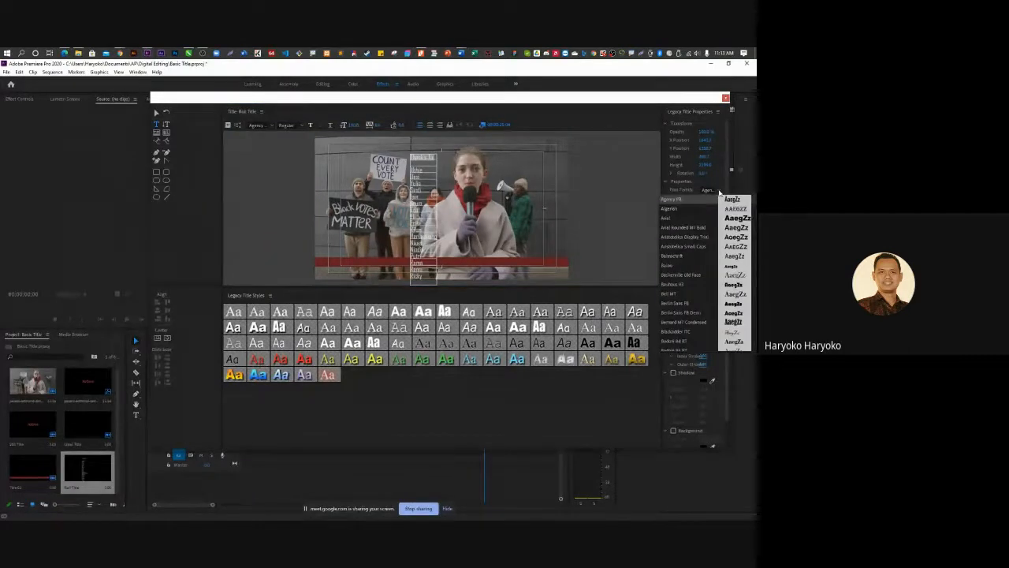
pyautogui.scroll(-15, 685, 297)
pyautogui.scroll(-10, 685, 298)
pyautogui.scroll(-6, 685, 297)
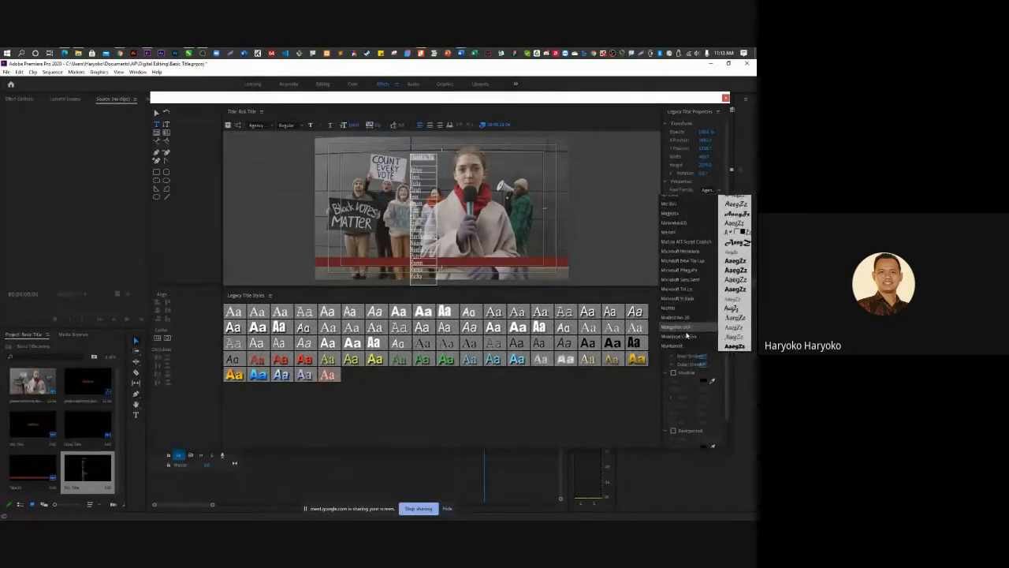
pyautogui.click(686, 336)
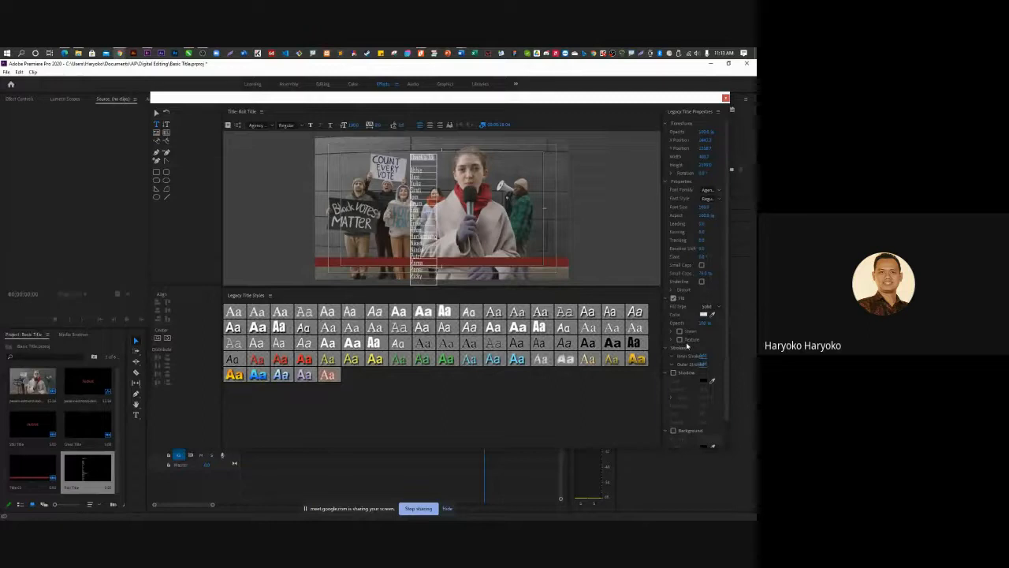
pyautogui.click(718, 201)
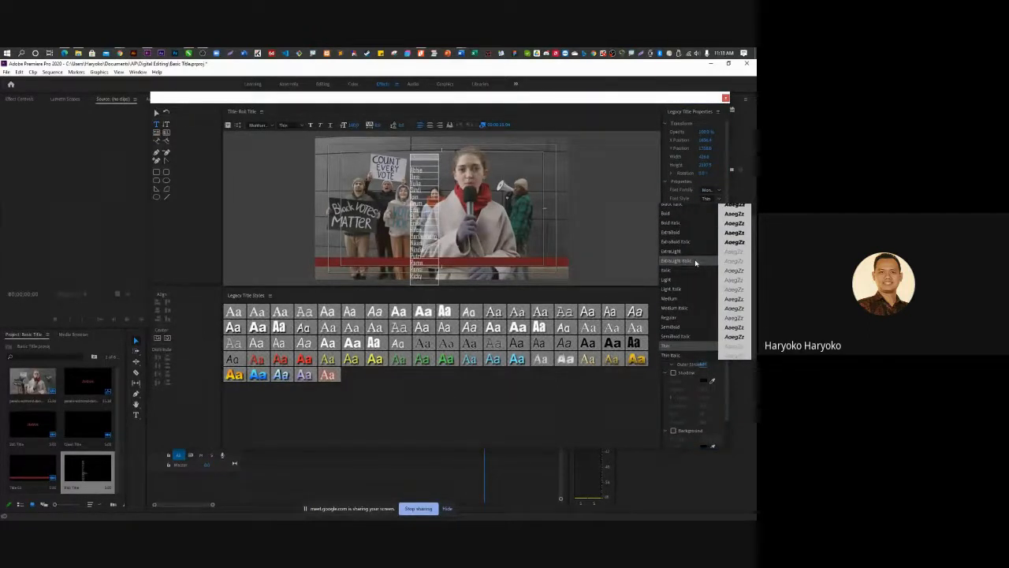
pyautogui.click(695, 245)
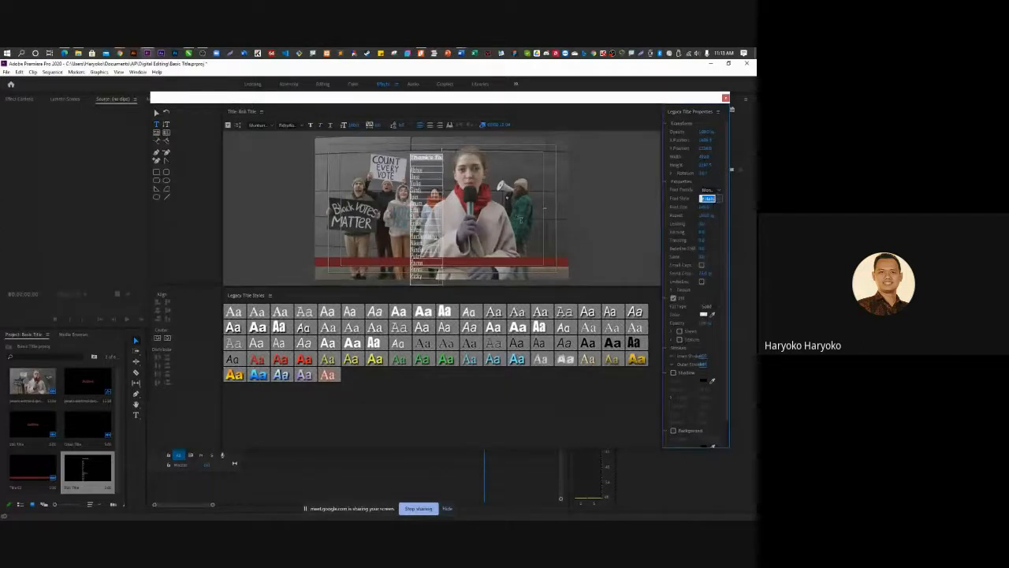
# Set all names below the heading to Montserrat Light Italic and centre-align the text block.
pyautogui.click(412, 171)
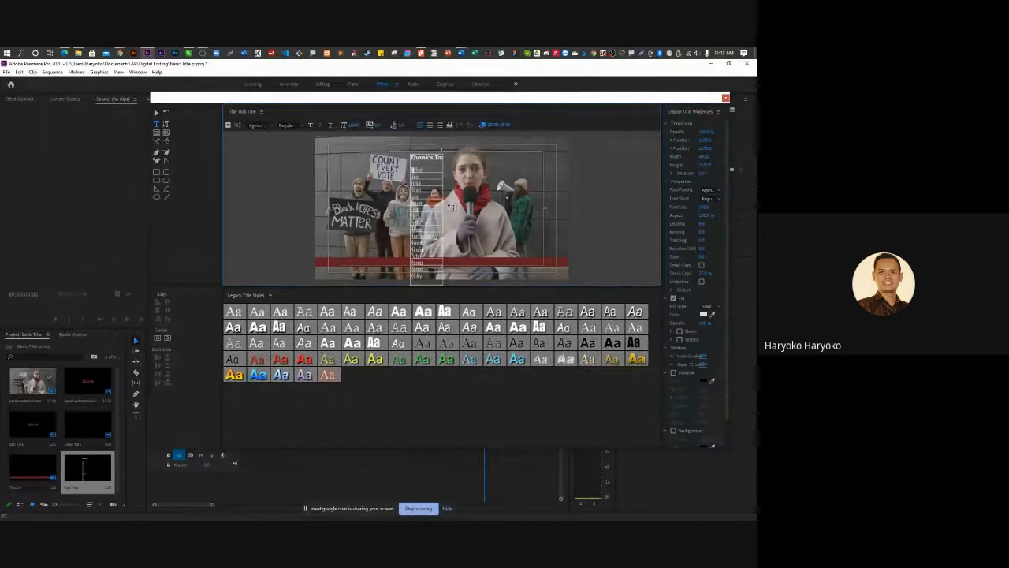
pyautogui.hotkey('shift', 'Down')
pyautogui.hotkey('shift', 'Down')
pyautogui.hotkey('shift', 'Down')
pyautogui.hotkey('shift', 'Down')
pyautogui.hotkey('shift', 'Down')
pyautogui.hotkey('shift', 'Down')
pyautogui.hotkey('shift', 'Down')
pyautogui.hotkey('shift', 'Down')
pyautogui.hotkey('shift', 'Down')
pyautogui.hotkey('shift', 'Down')
pyautogui.hotkey('shift', 'Down')
pyautogui.hotkey('shift', 'Down')
pyautogui.hotkey('shift', 'Down')
pyautogui.hotkey('shift', 'Down')
pyautogui.hotkey('shift', 'Down')
pyautogui.hotkey('shift', 'Down')
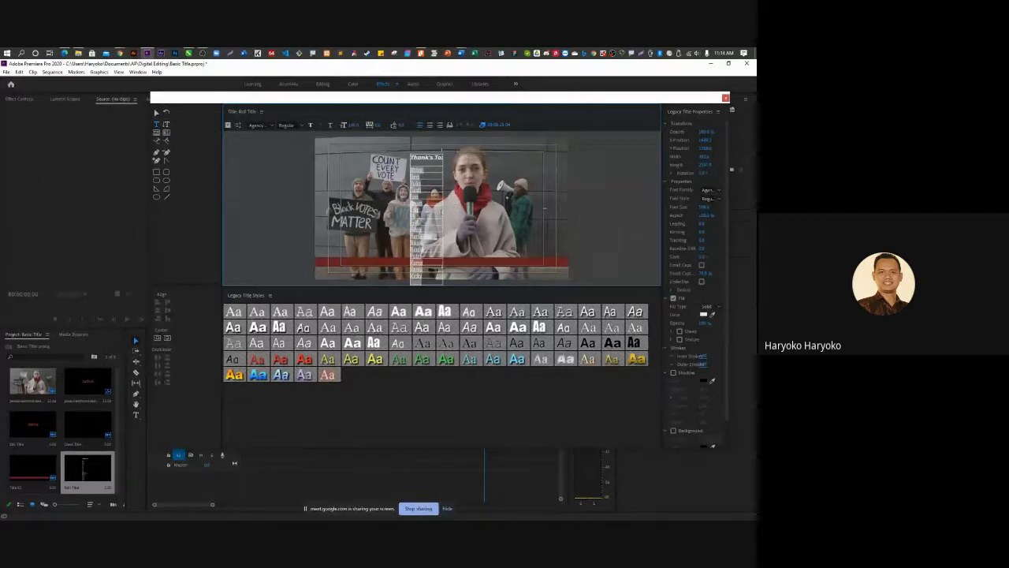
pyautogui.click(717, 193)
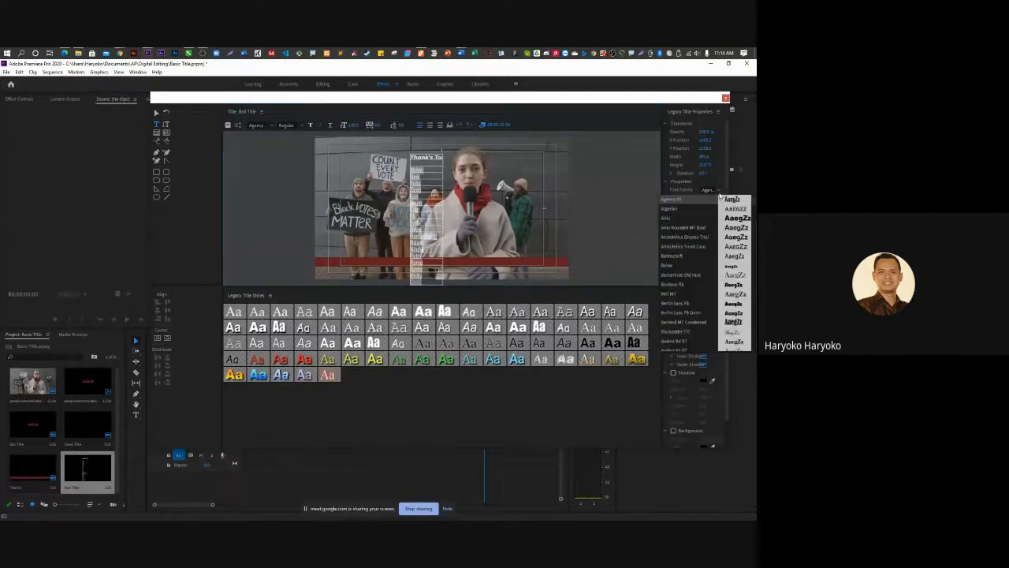
pyautogui.scroll(-8, 701, 261)
pyautogui.scroll(-10, 688, 301)
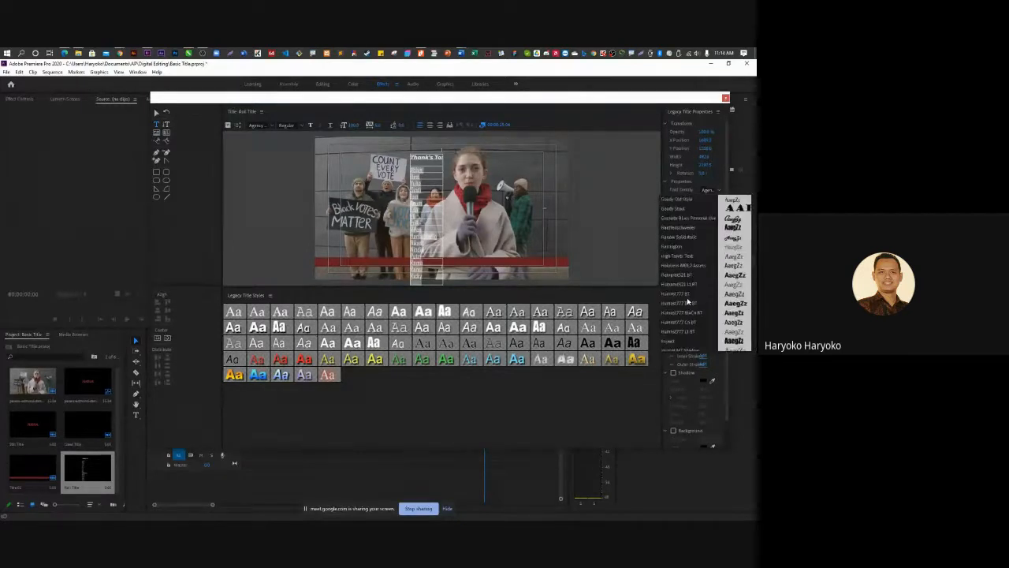
pyautogui.scroll(-10, 688, 296)
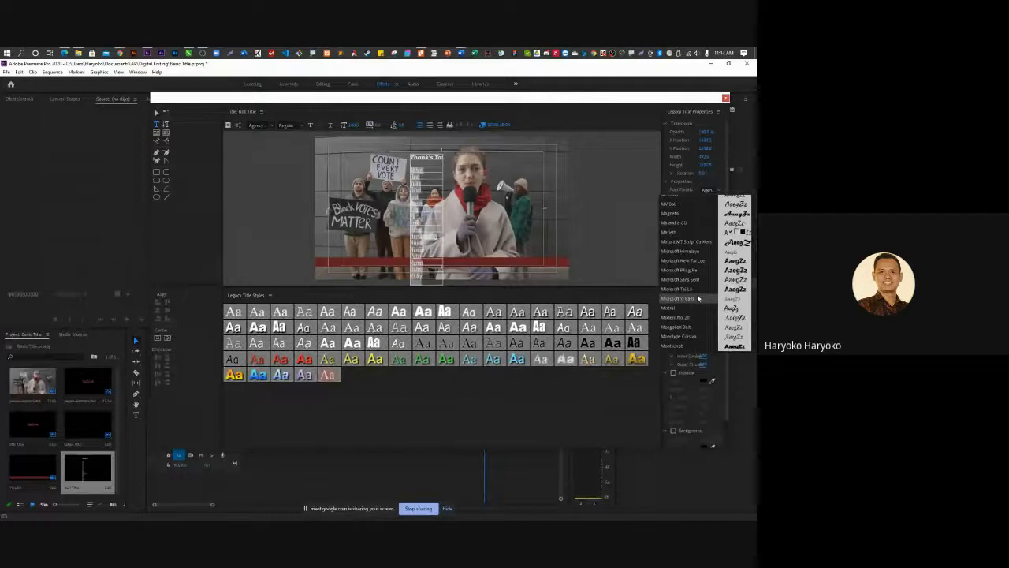
pyautogui.click(690, 346)
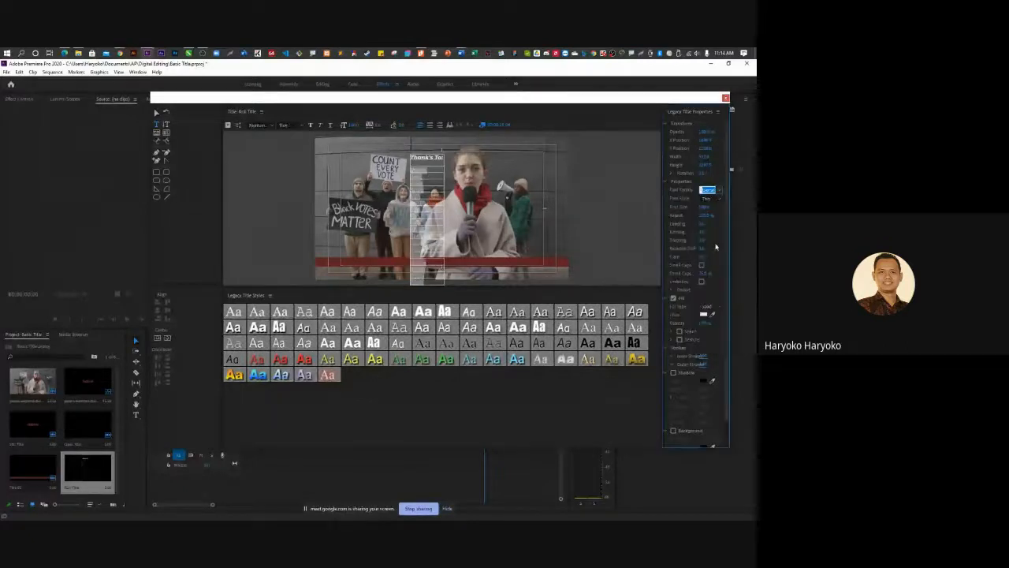
pyautogui.click(716, 200)
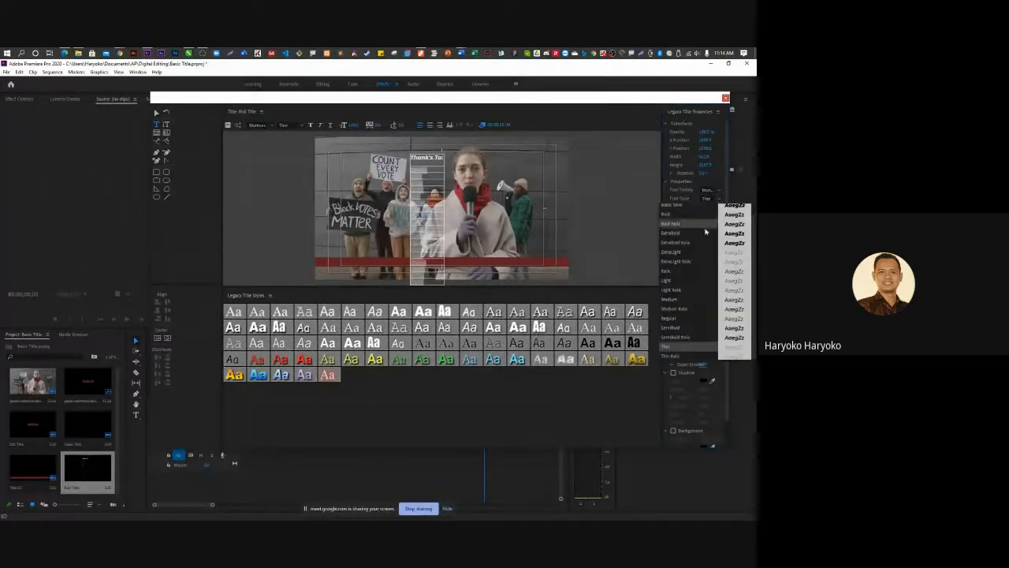
pyautogui.click(688, 290)
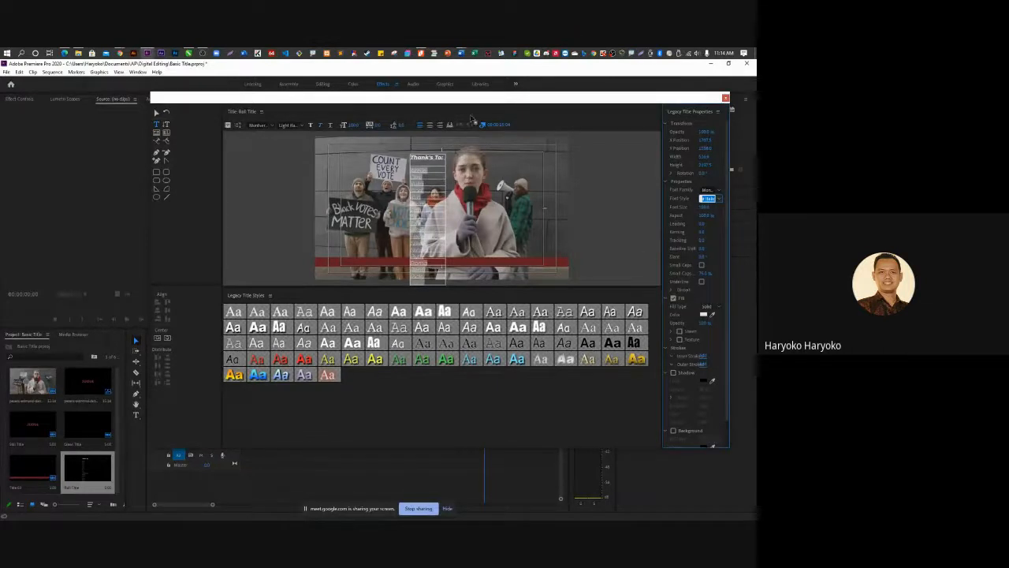
pyautogui.click(429, 125)
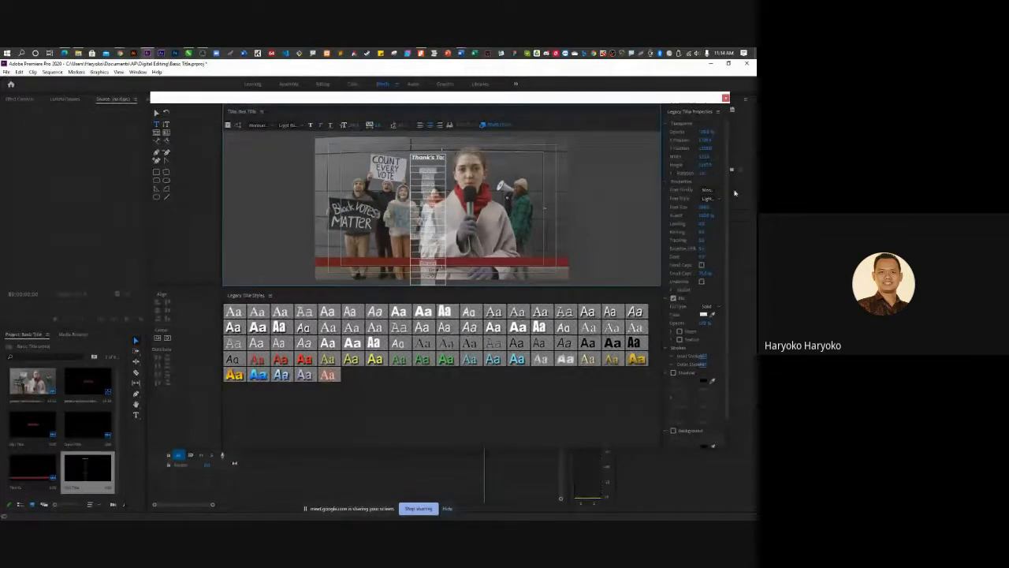
# Try a font size of 80 on the credit names, and set the size back to 100.
pyautogui.click(705, 207)
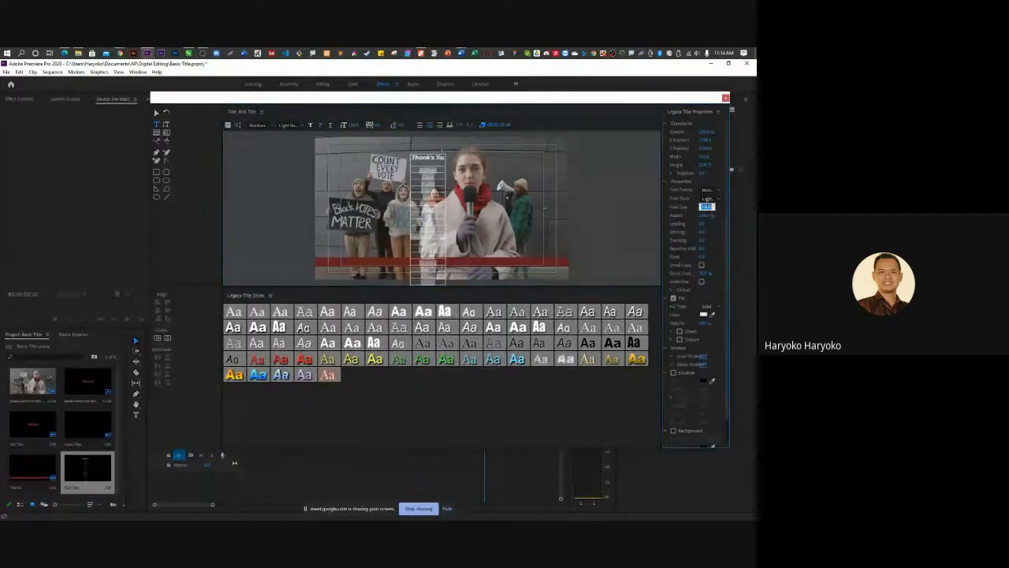
pyautogui.write('80')
pyautogui.press('Return')
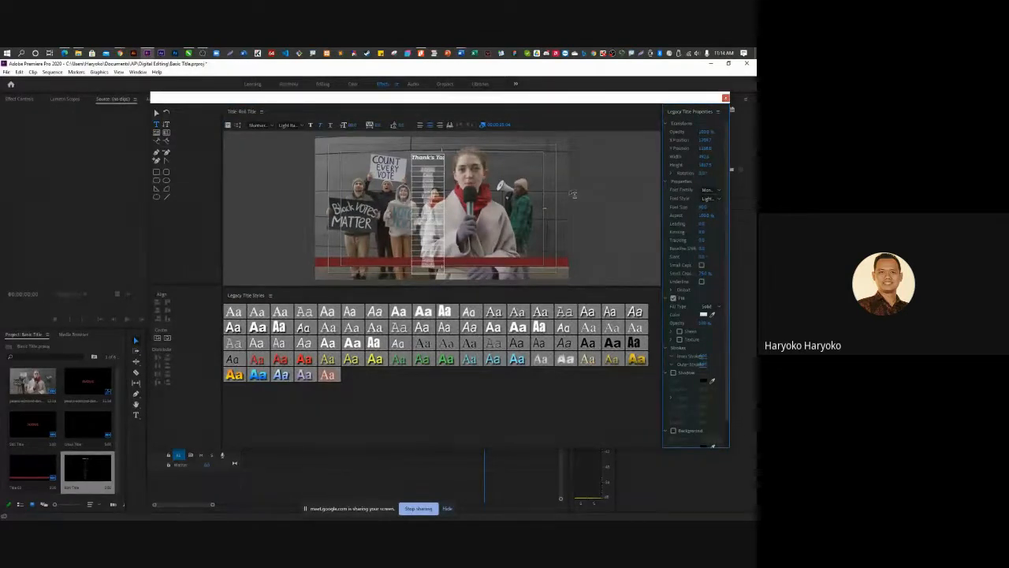
pyautogui.click(703, 207)
pyautogui.write('100')
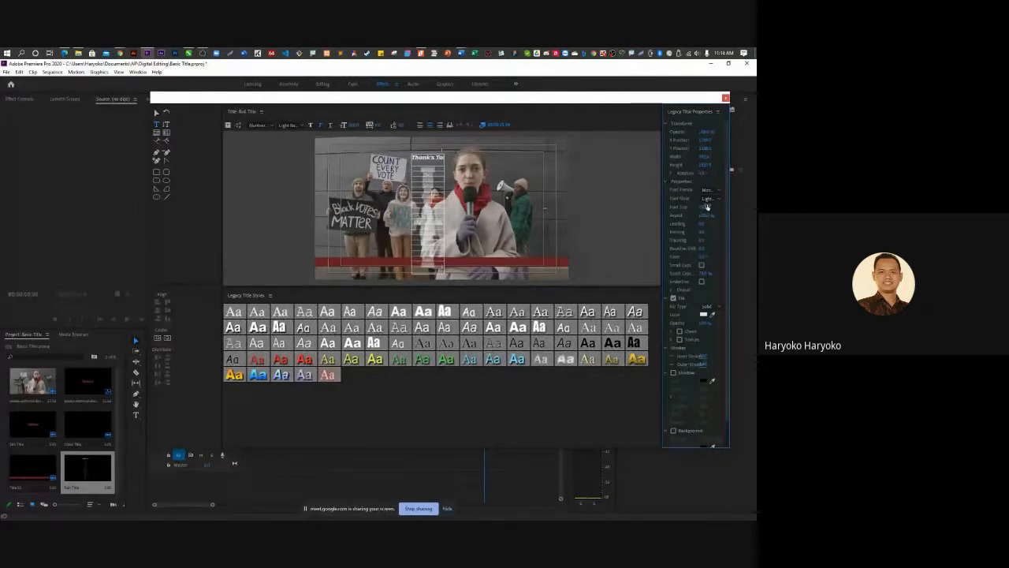
pyautogui.press('Return')
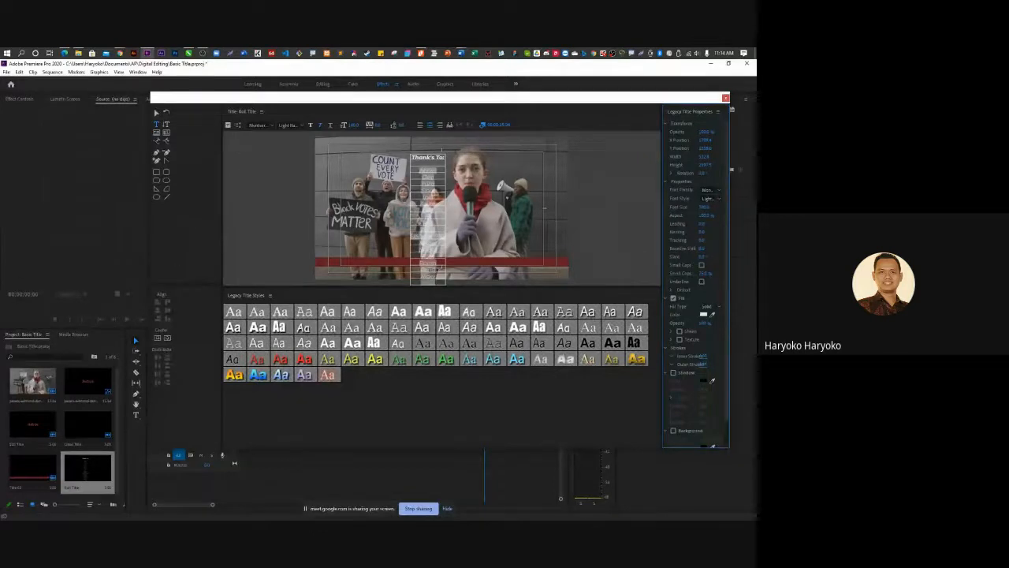
# Set the Roll Title to start off screen and end off screen, and close the title editor.
pyautogui.click(238, 124)
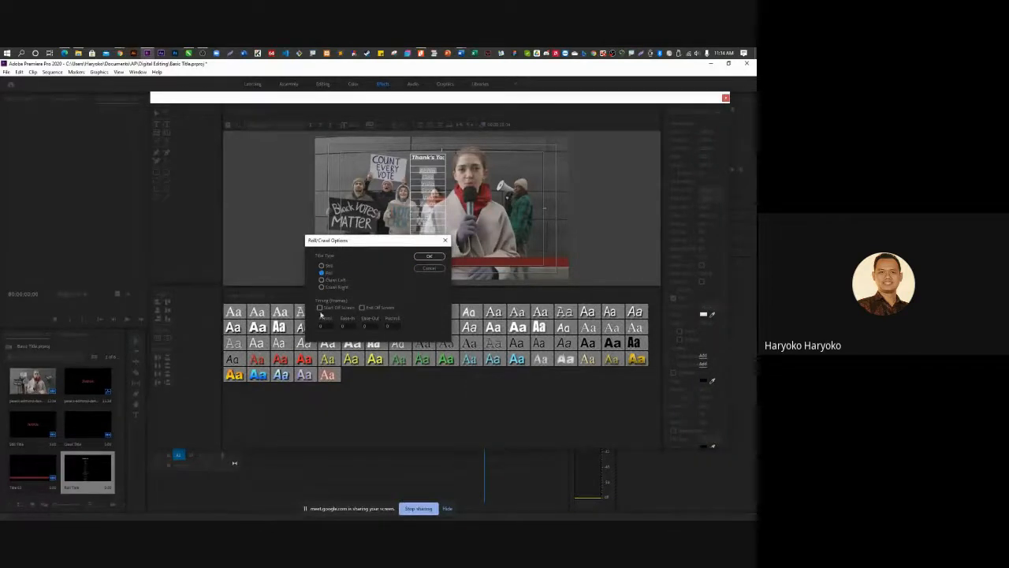
pyautogui.click(320, 308)
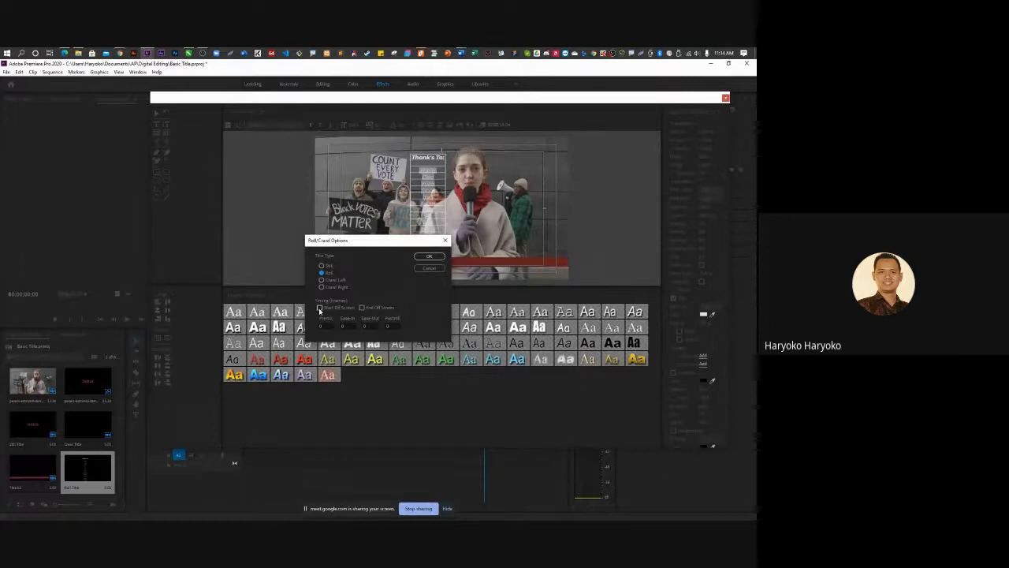
pyautogui.click(362, 307)
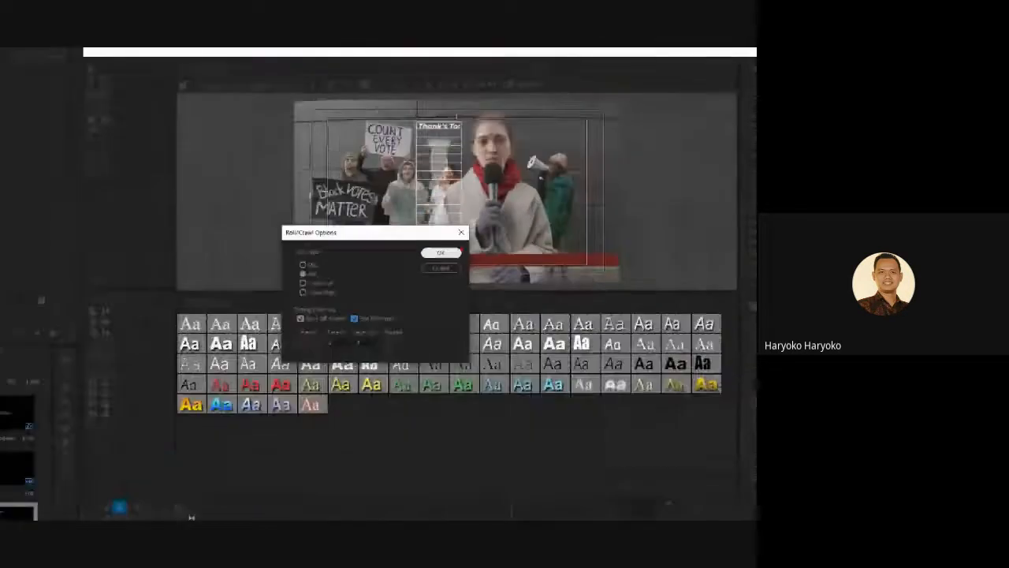
pyautogui.click(428, 257)
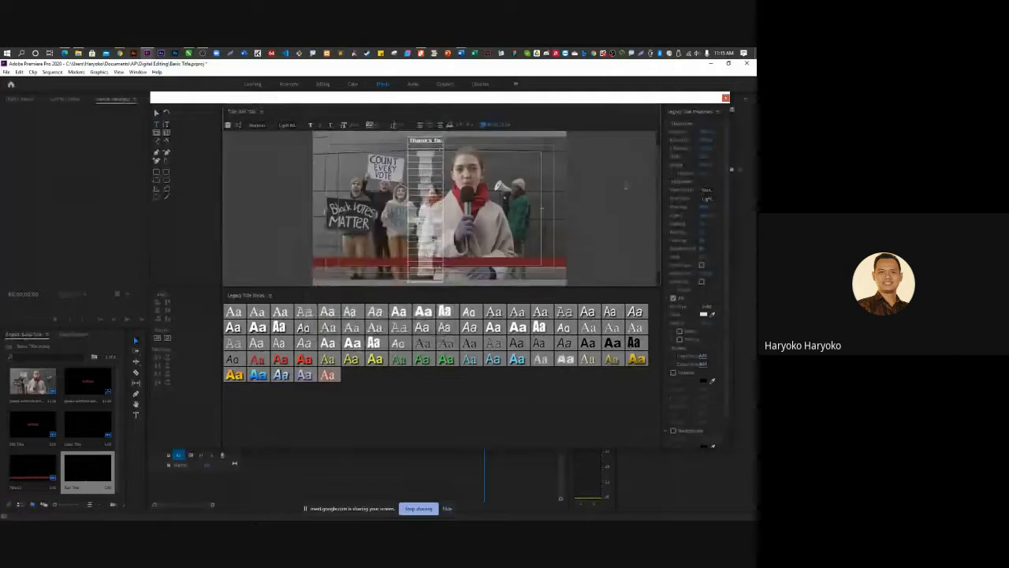
pyautogui.click(725, 97)
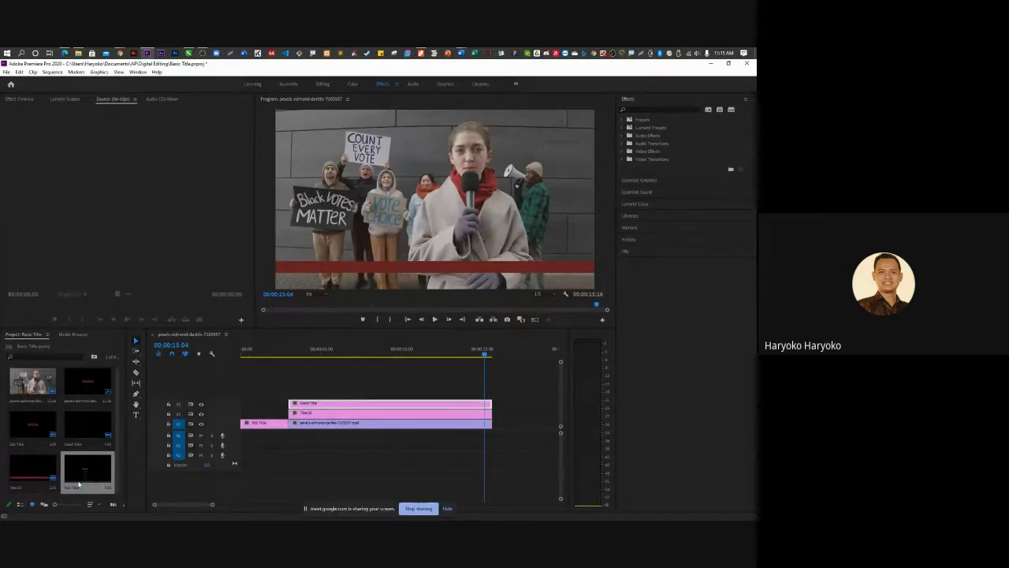
# Place the Roll Title on V1 directly after the footage clip and play back the credits.
pyautogui.moveTo(89, 483); pyautogui.dragTo(493, 425)
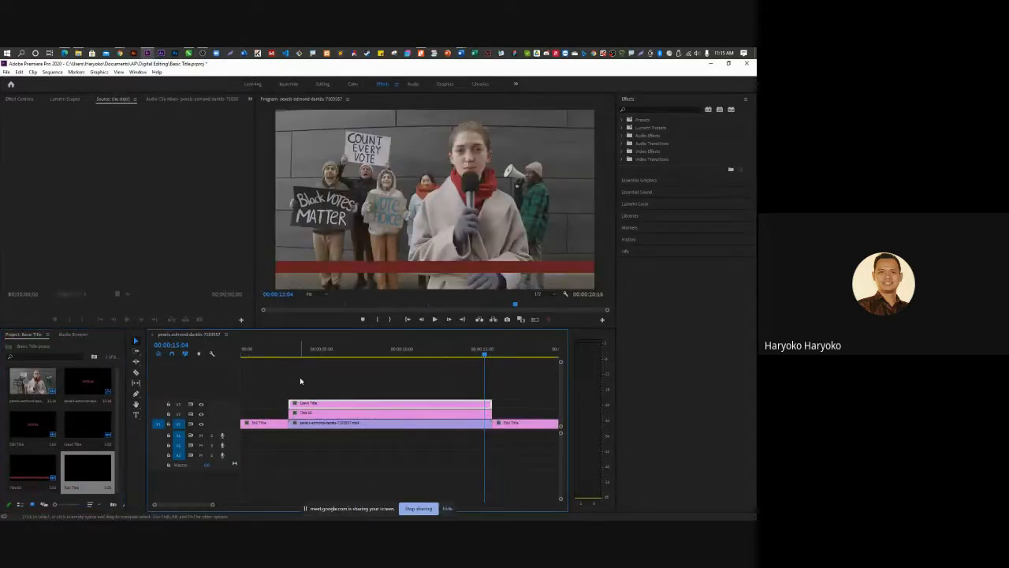
pyautogui.press('-')
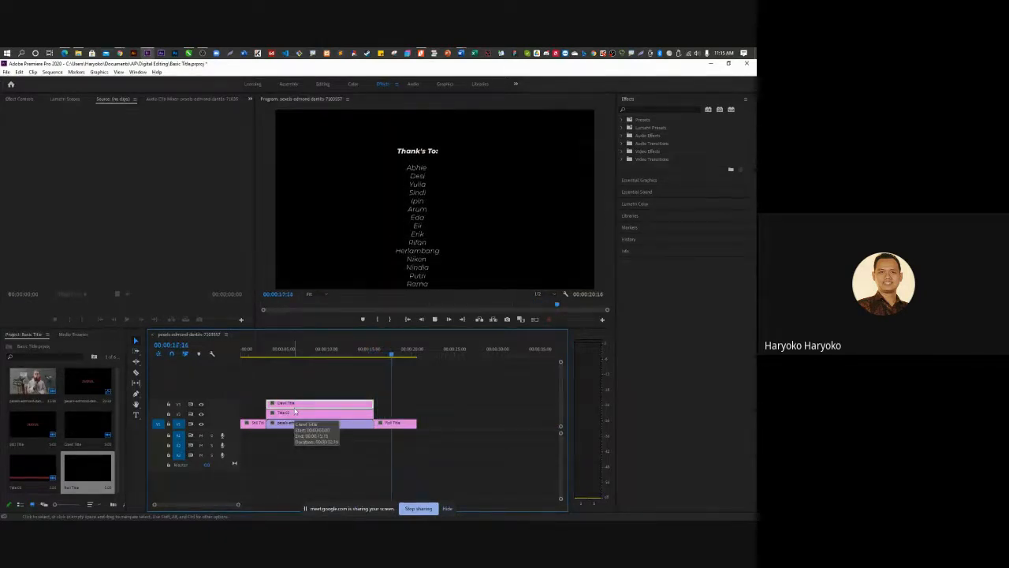
pyautogui.press('space')
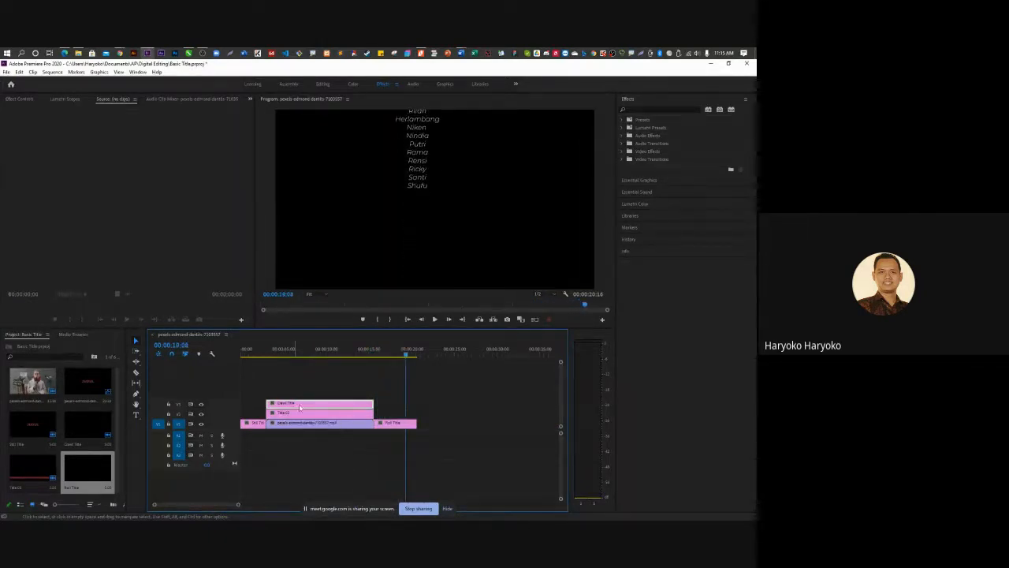
# Reopen the Roll Title, center the credits text block horizontally in the frame, and close the title editor.
pyautogui.doubleClick(99, 469)
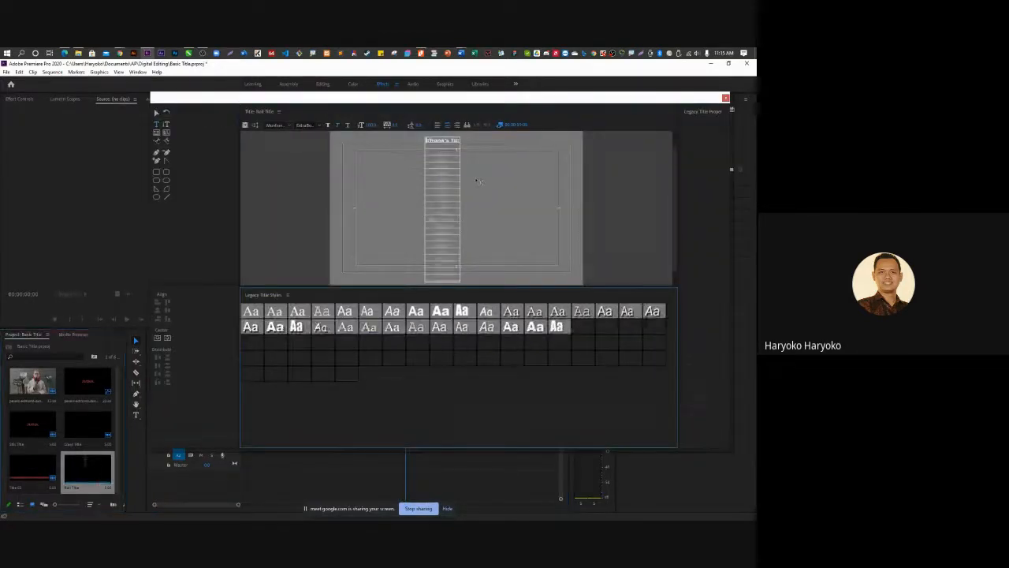
pyautogui.click(159, 339)
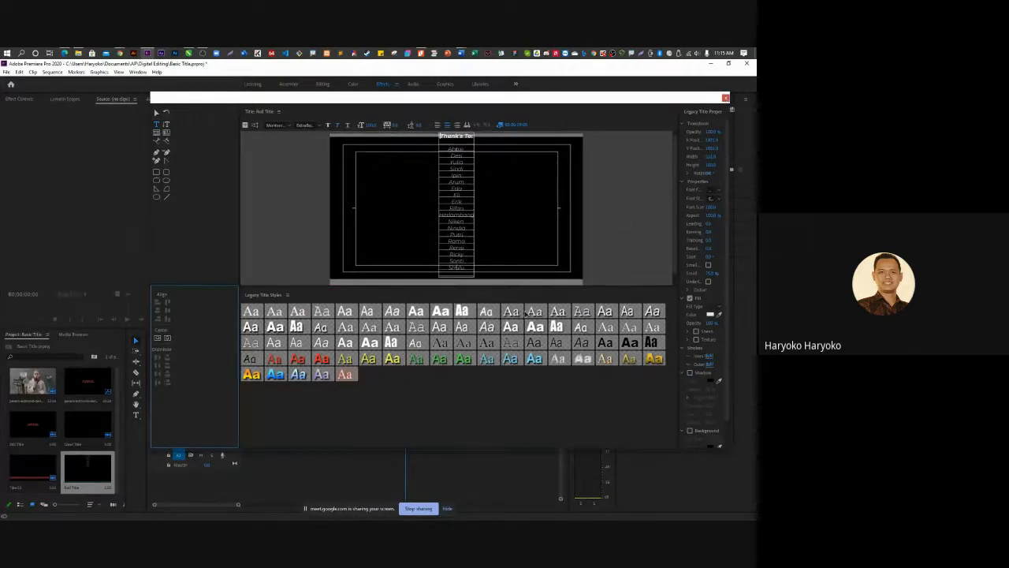
pyautogui.click(726, 98)
# Play the credits from the end of the footage, and lengthen the Roll Title clip to end at about 00:00:25:00.
pyautogui.moveTo(407, 356); pyautogui.dragTo(373, 362)
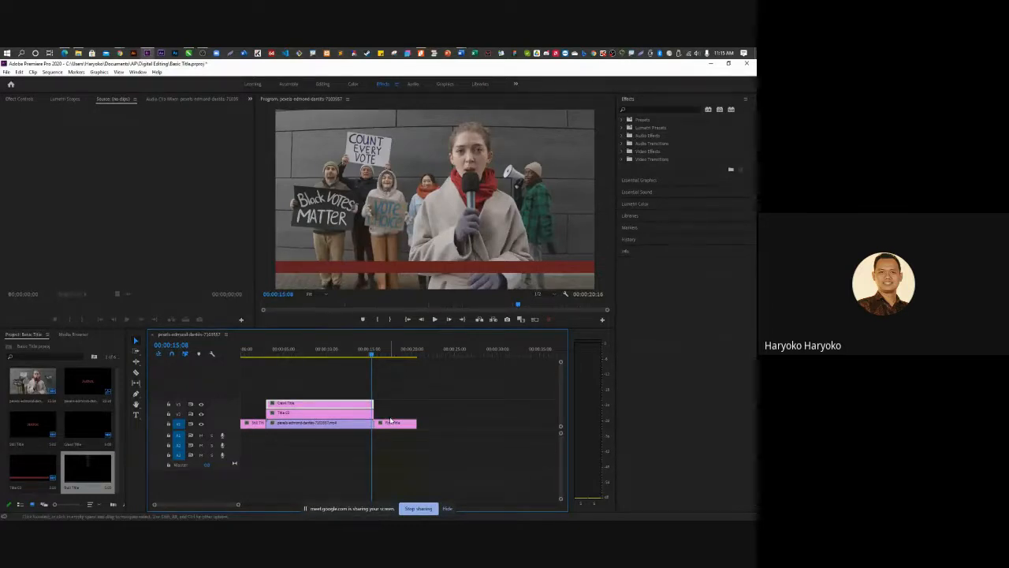
pyautogui.press('space')
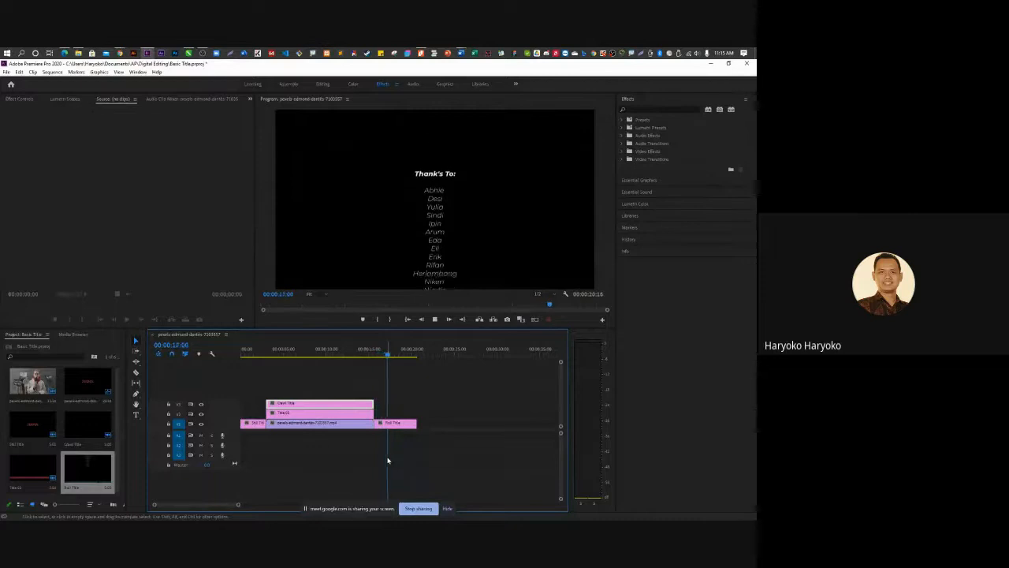
pyautogui.press('space')
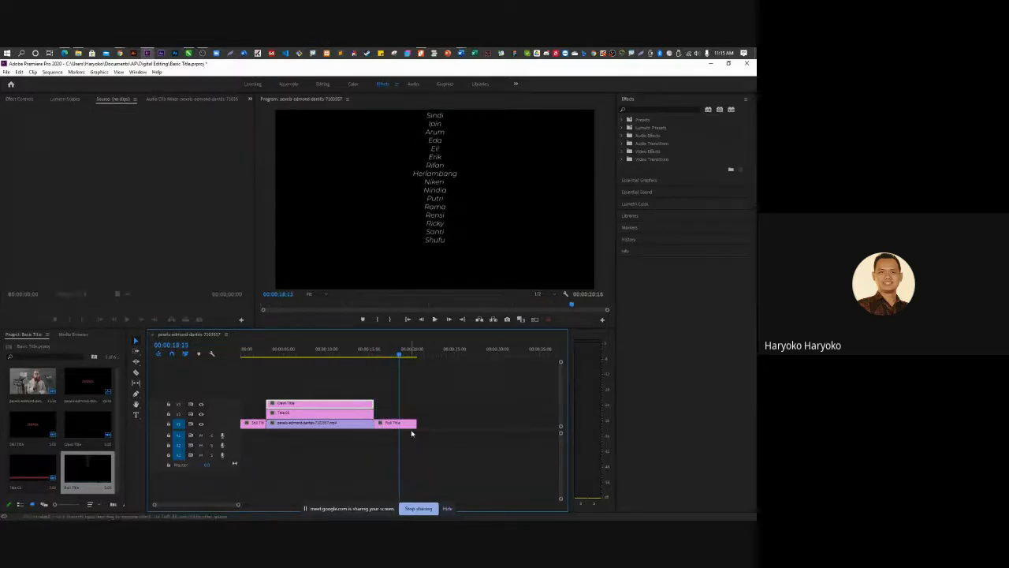
pyautogui.moveTo(416, 423); pyautogui.dragTo(452, 424)
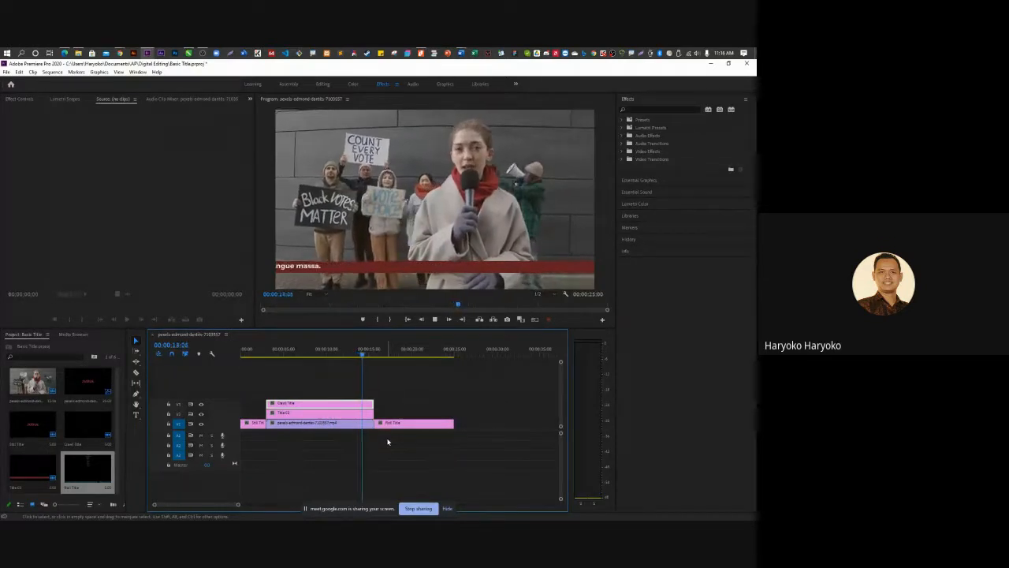
# Review the playback from the footage into the lengthened credits roll, and return the playhead to the start of the sequence.
pyautogui.press('space')
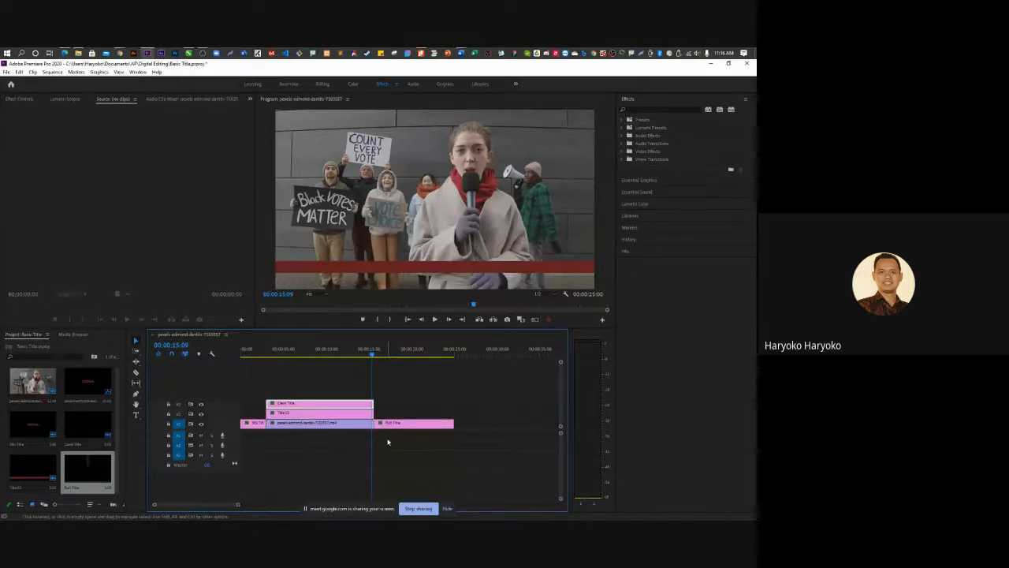
pyautogui.press('space')
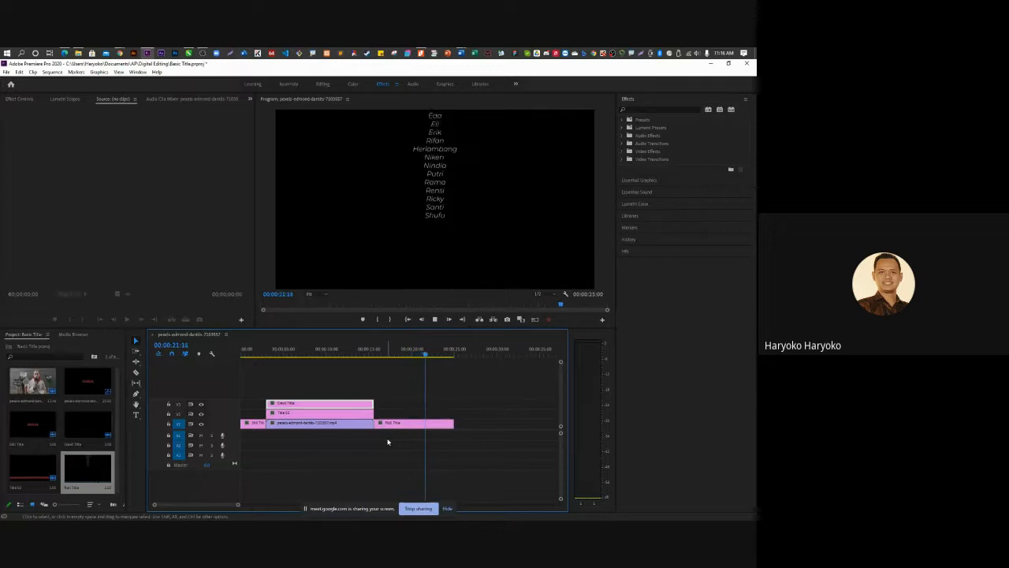
pyautogui.press('space')
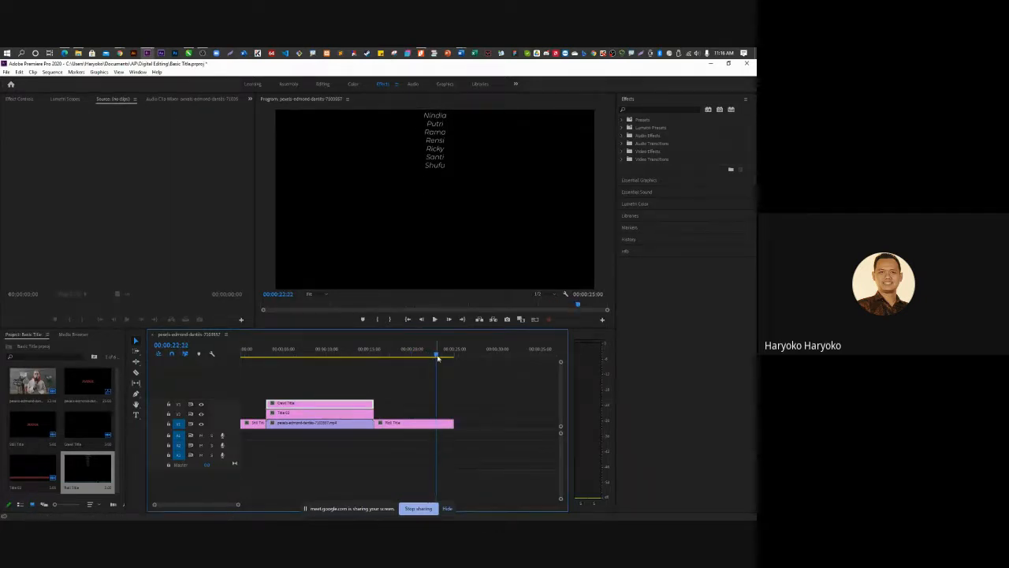
pyautogui.moveTo(437, 358); pyautogui.dragTo(237, 370)
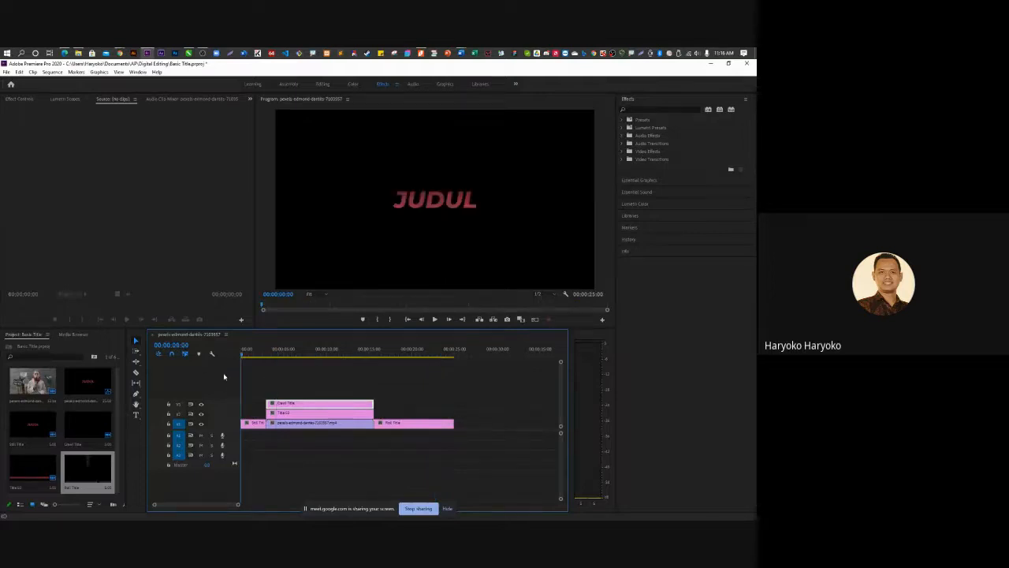